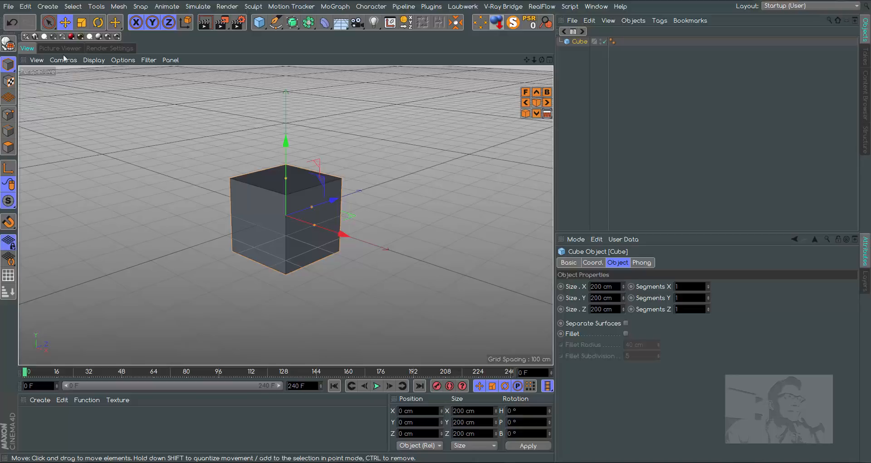
- Create a new project, add a sphere, and move it along the X axis to about -464 cm
{"action": "left_click", "coordinate": [8, 7]}
{"action": "left_click", "coordinate": [28, 22]}
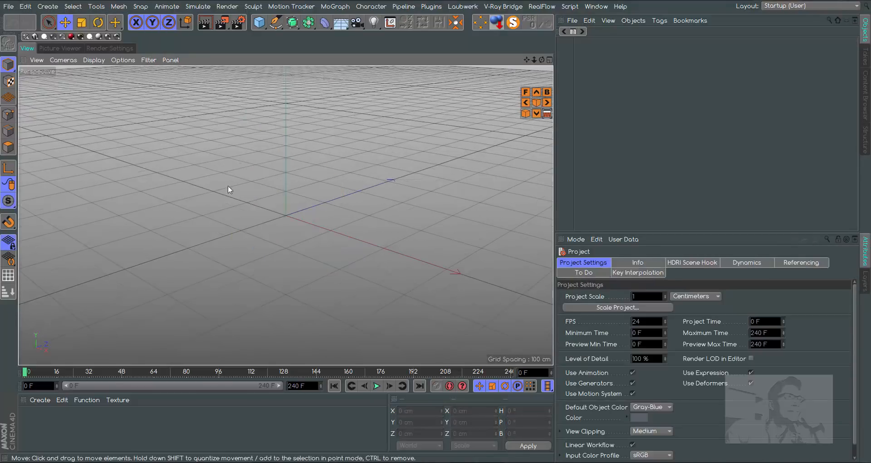
{"action": "left_click_drag", "start_coordinate": [259, 22], "coordinate": [467, 55]}
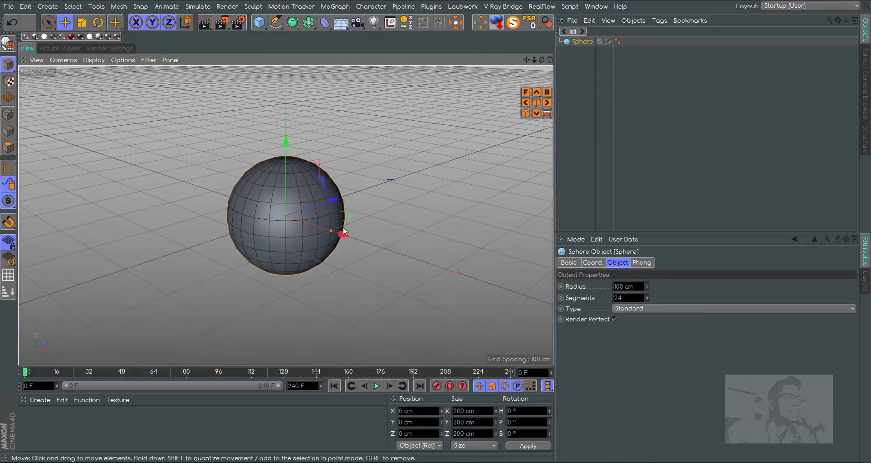
{"action": "left_click_drag", "start_coordinate": [343, 235], "coordinate": [184, 183]}
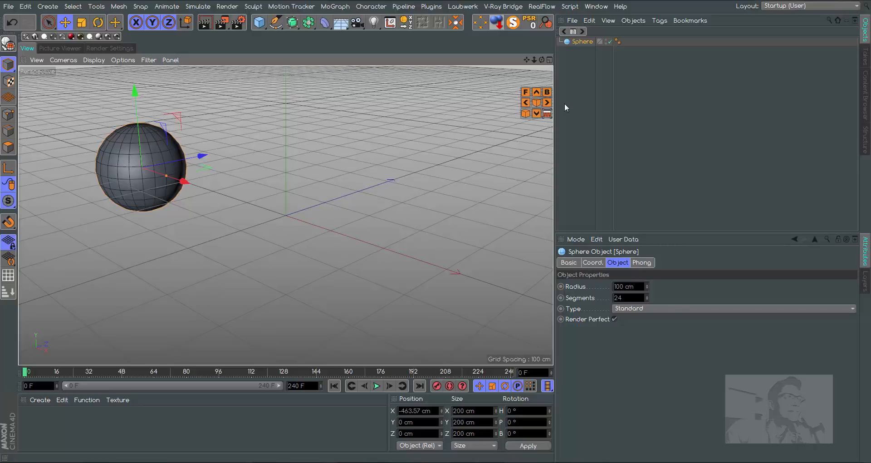
- Switch to the open project Untitled 1 to view it, and return to Untitled 2
{"action": "left_click", "coordinate": [595, 6]}
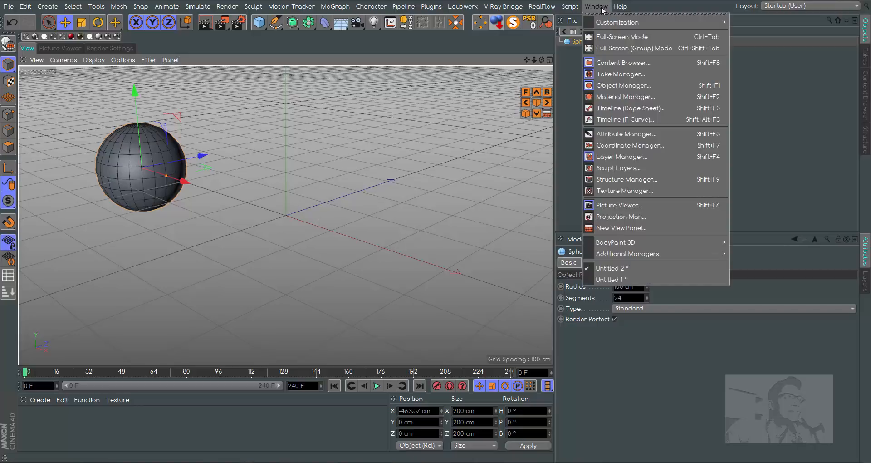
{"action": "left_click", "coordinate": [608, 279]}
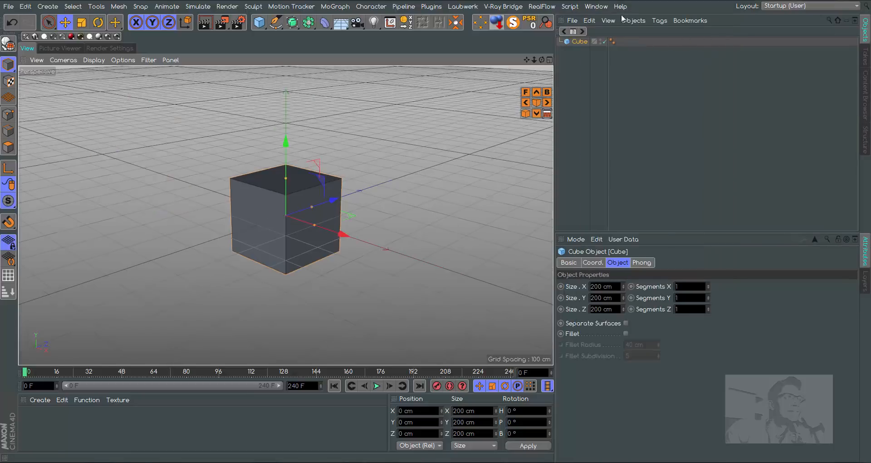
{"action": "left_click", "coordinate": [596, 6]}
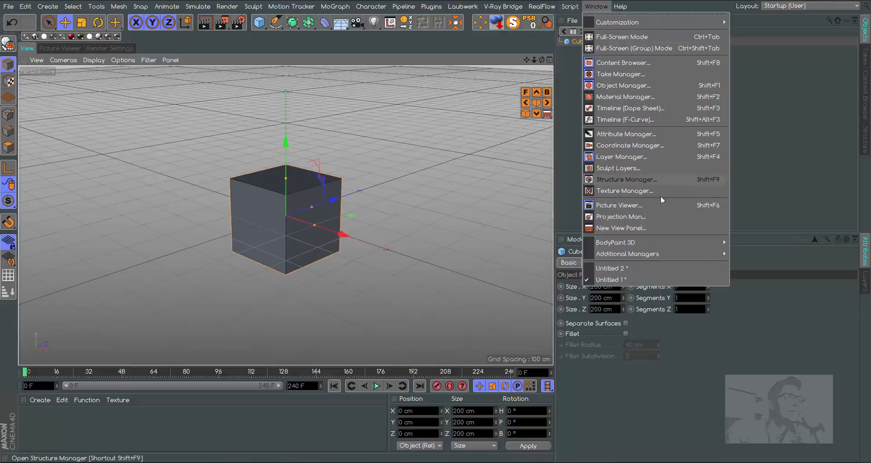
{"action": "left_click", "coordinate": [596, 267]}
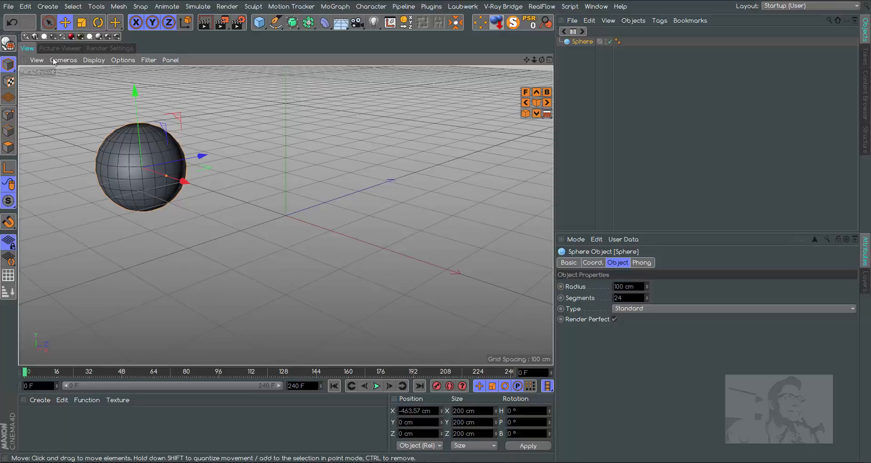
{"action": "left_click", "coordinate": [7, 6]}
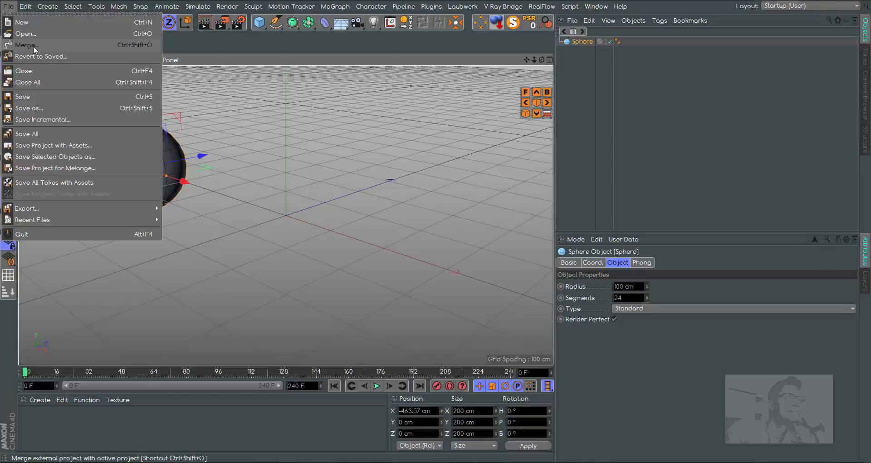
{"action": "left_click", "coordinate": [217, 280]}
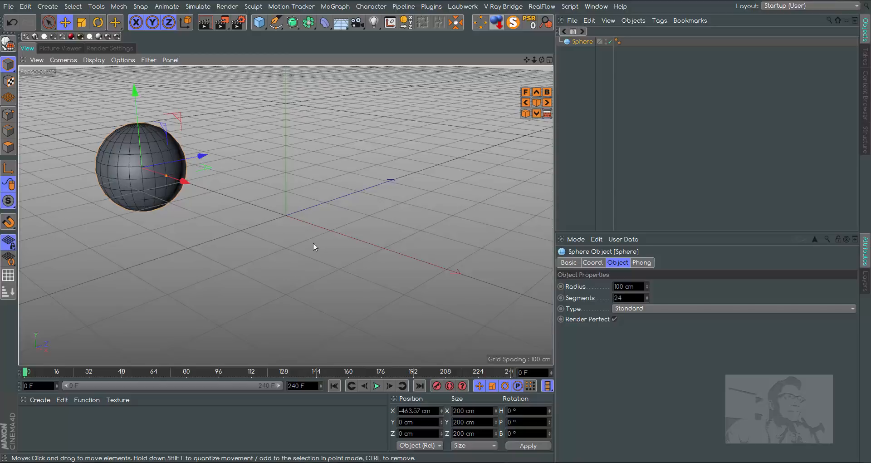
- Copy the cube from the Untitled 1 project and paste it into Untitled 2 alongside the sphere
{"action": "left_click", "coordinate": [596, 6]}
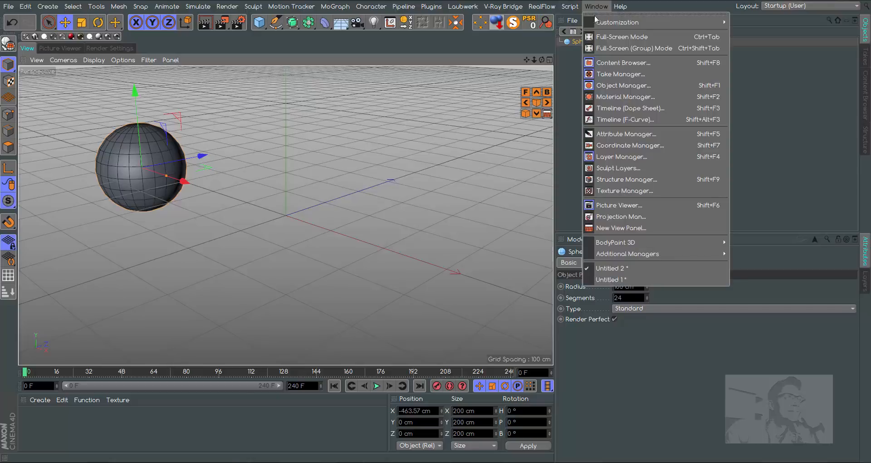
{"action": "left_click", "coordinate": [612, 279]}
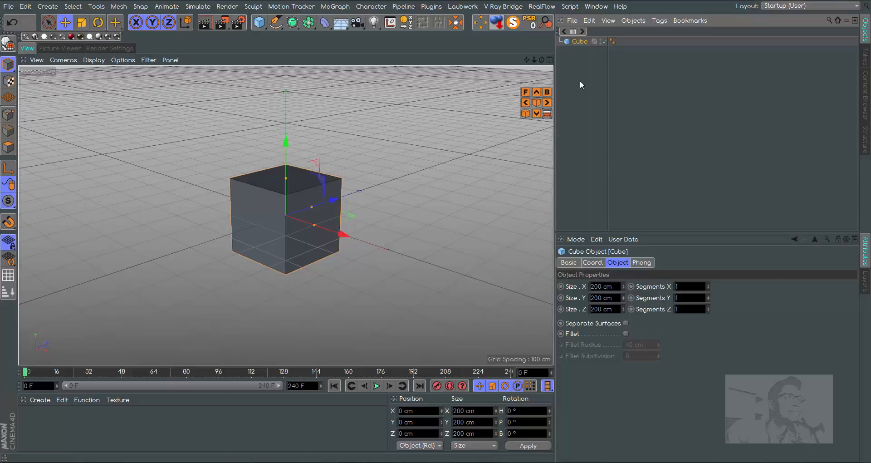
{"action": "key", "text": "ctrl"}
{"action": "key", "text": "ctrl+c"}
{"action": "left_click", "coordinate": [586, 7]}
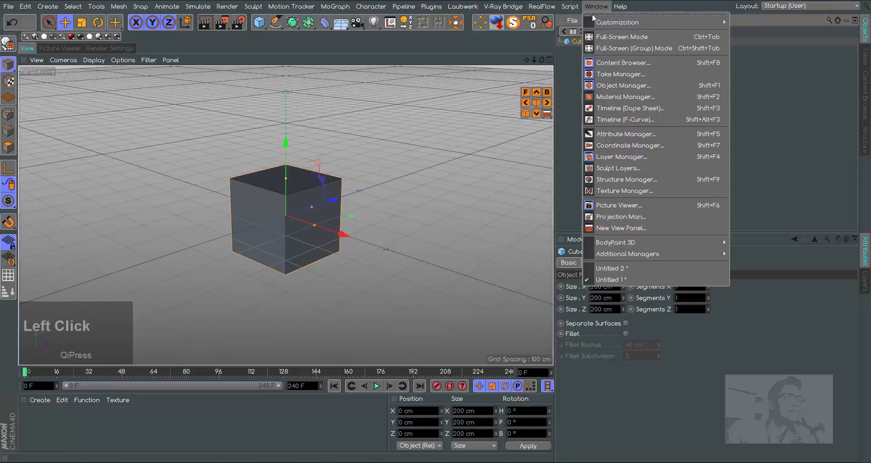
{"action": "left_click", "coordinate": [611, 268]}
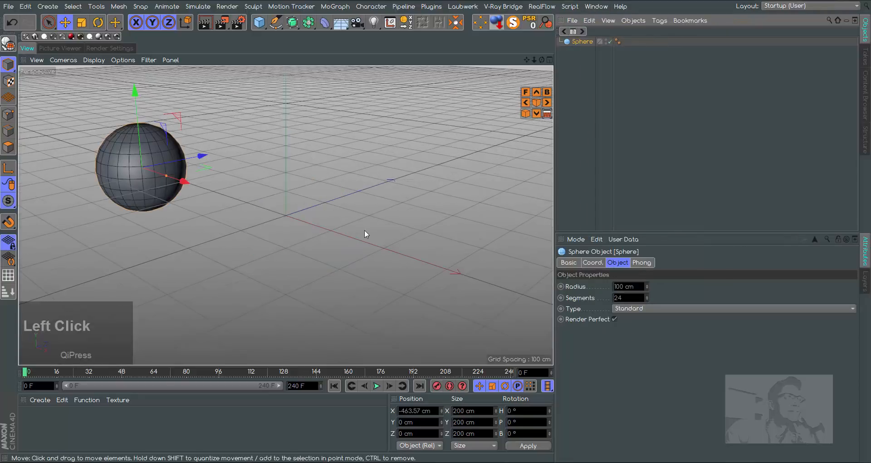
{"action": "key", "text": "ctrl+v"}
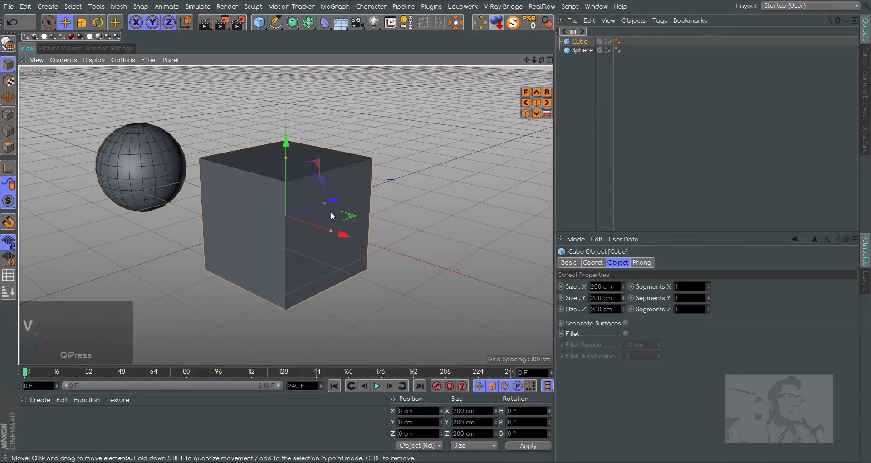
- Delete both the cube and the sphere from the scene
{"action": "left_click_drag", "start_coordinate": [534, 60], "coordinate": [345, 56]}
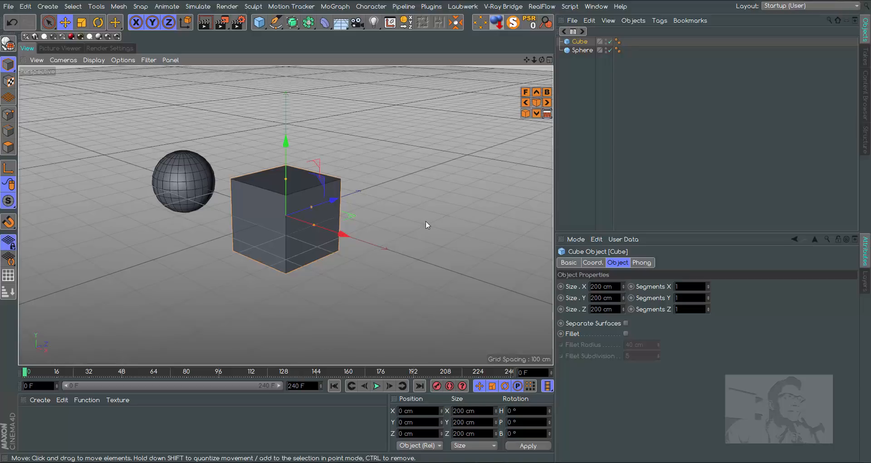
{"action": "left_click_drag", "start_coordinate": [588, 73], "coordinate": [572, 30]}
{"action": "key", "text": "Delete"}
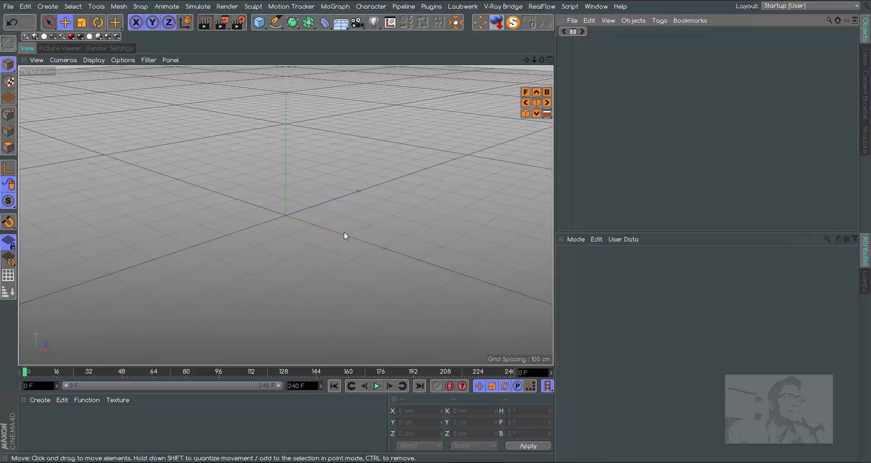
- Add the Ambient Occlusion effect to the render settings
{"action": "left_click", "coordinate": [121, 49]}
{"action": "left_click", "coordinate": [55, 258]}
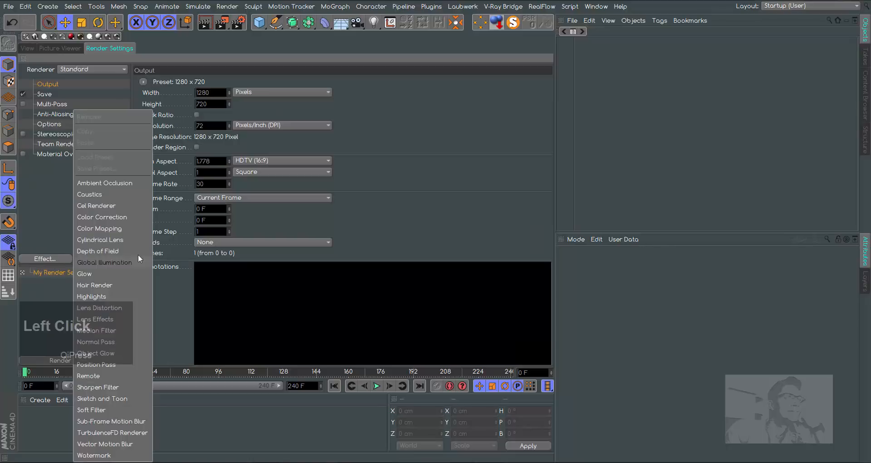
{"action": "left_click", "coordinate": [116, 183]}
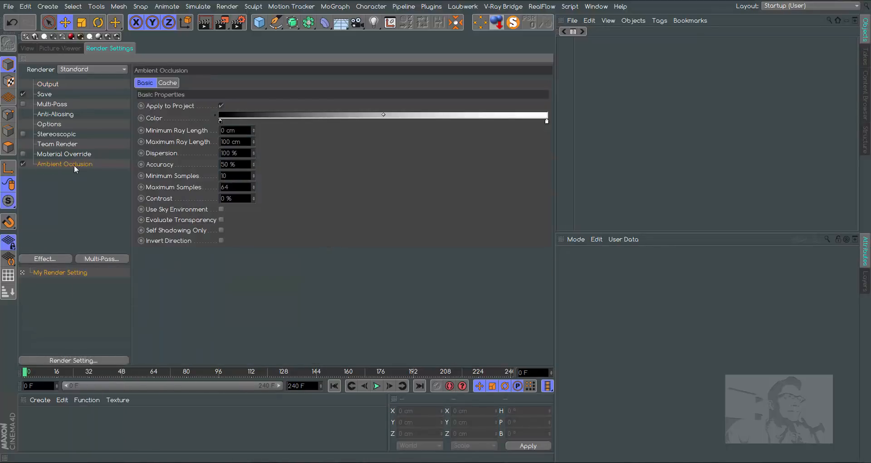
- Create a new material with only the Transparency channel active and set its refraction preset to Glass
{"action": "double_click", "coordinate": [31, 431]}
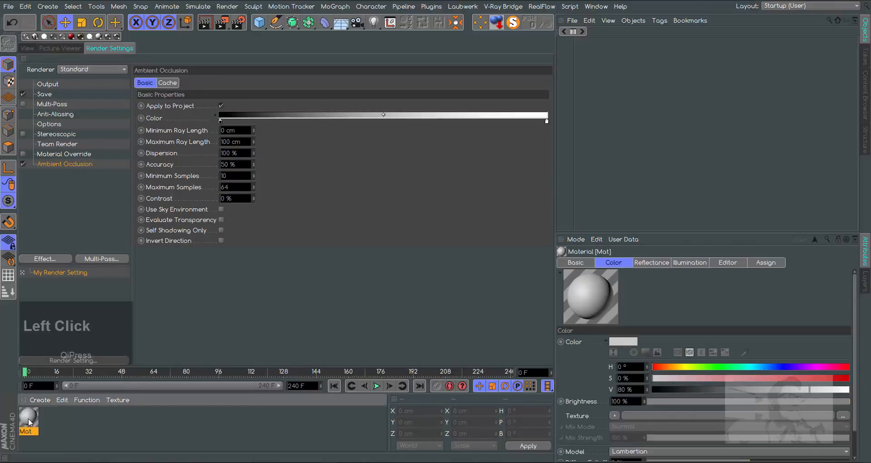
{"action": "double_click", "coordinate": [29, 422]}
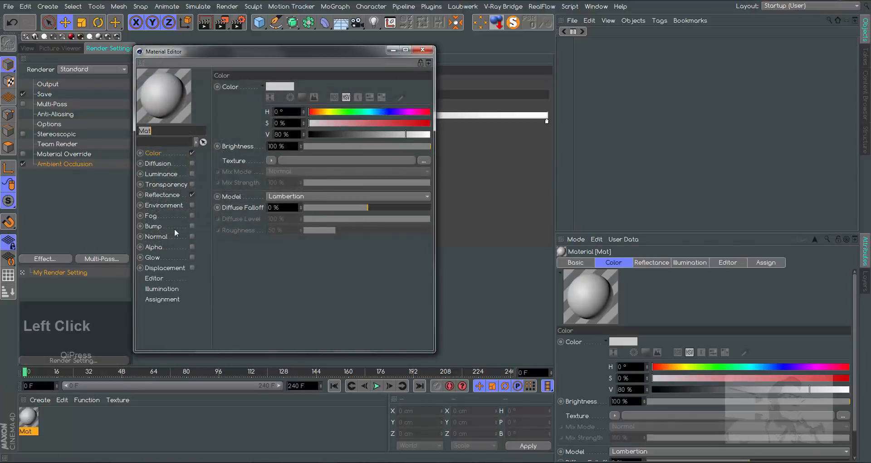
{"action": "left_click", "coordinate": [192, 184]}
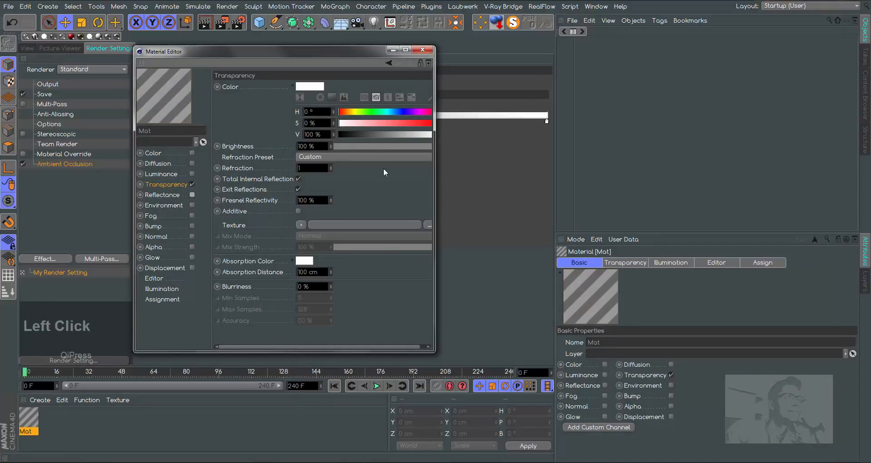
{"action": "left_click", "coordinate": [342, 157]}
{"action": "left_click", "coordinate": [314, 225]}
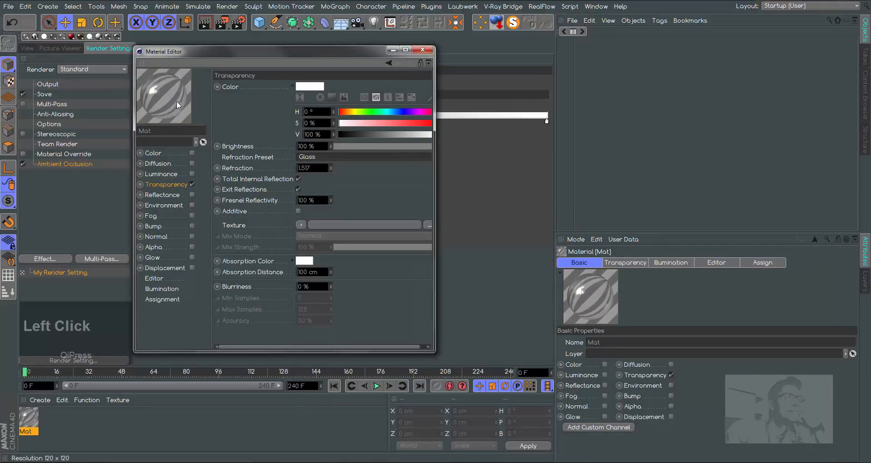
- Enable Evaluate Transparency for Ambient Occlusion, close the material editor, and disable the effect before returning to the viewport
{"action": "left_click_drag", "start_coordinate": [257, 53], "coordinate": [599, 77]}
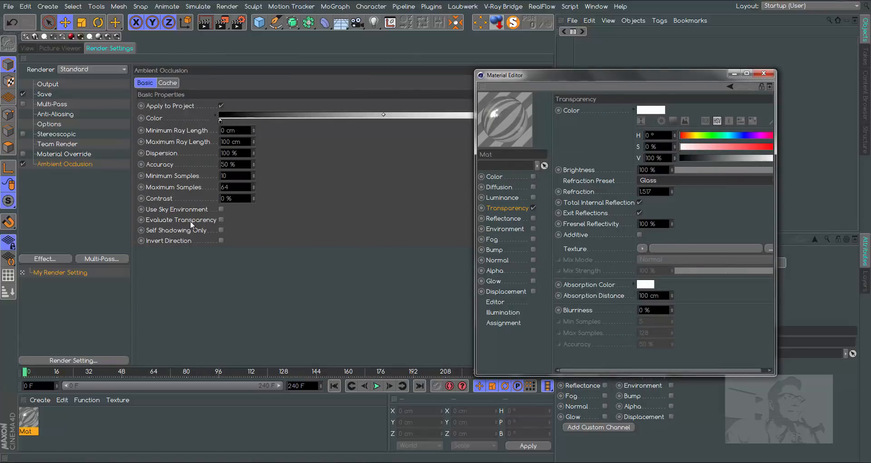
{"action": "left_click", "coordinate": [220, 220]}
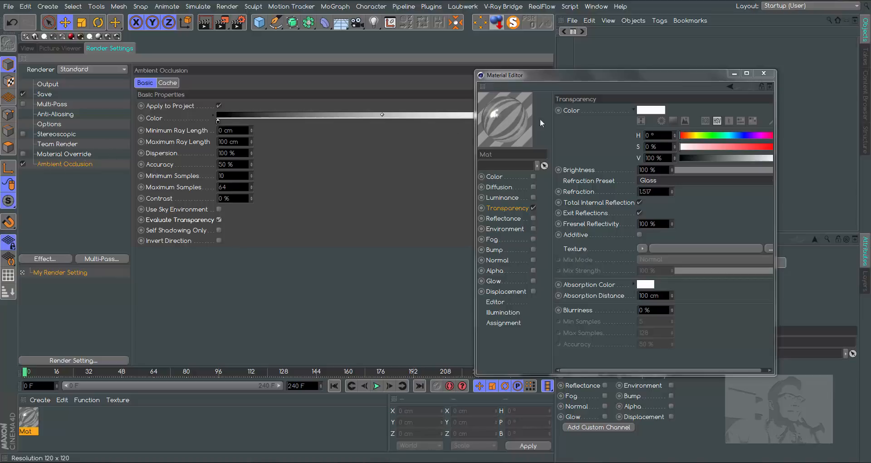
{"action": "left_click", "coordinate": [770, 80]}
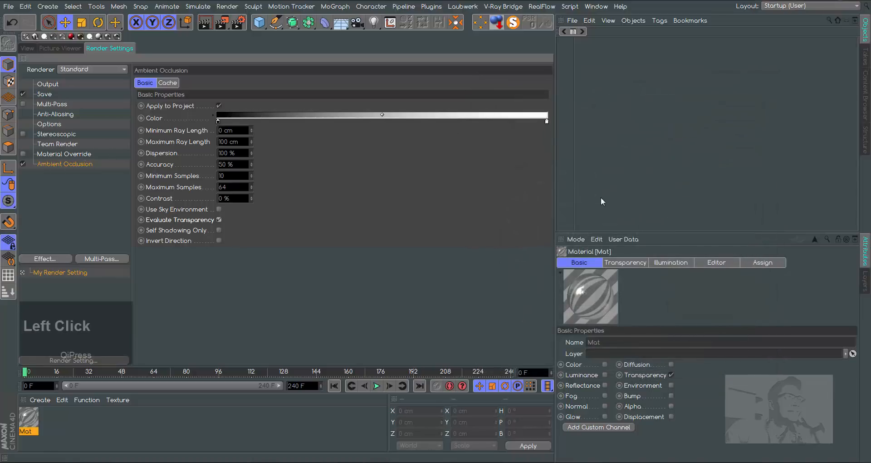
{"action": "left_click", "coordinate": [22, 163]}
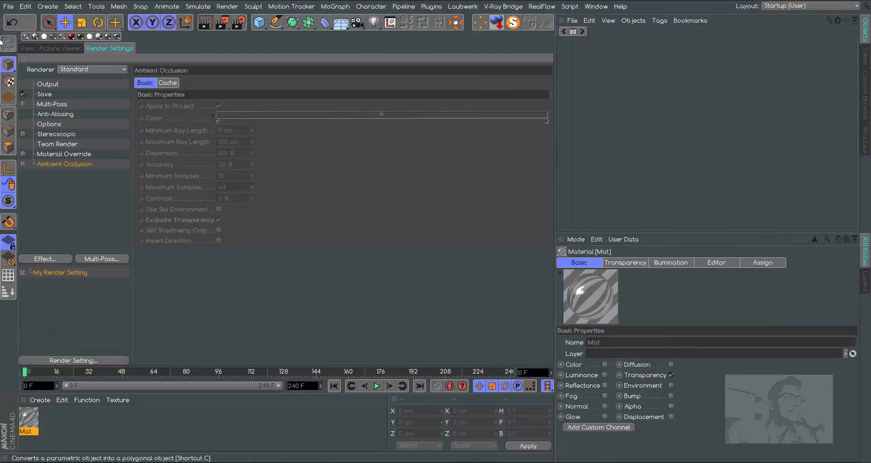
{"action": "left_click", "coordinate": [28, 48]}
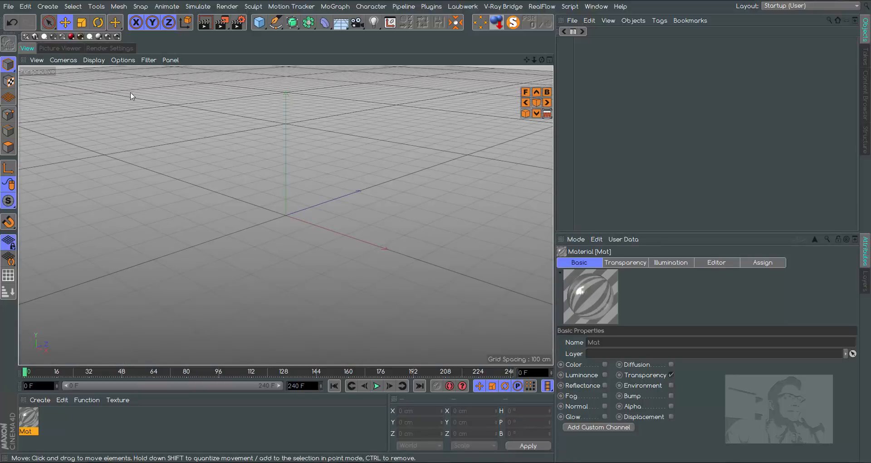
- Create a second material and show its Reflectance channel in an enlarged material editor
{"action": "double_click", "coordinate": [61, 420]}
{"action": "left_click_drag", "start_coordinate": [383, 59], "coordinate": [678, 82]}
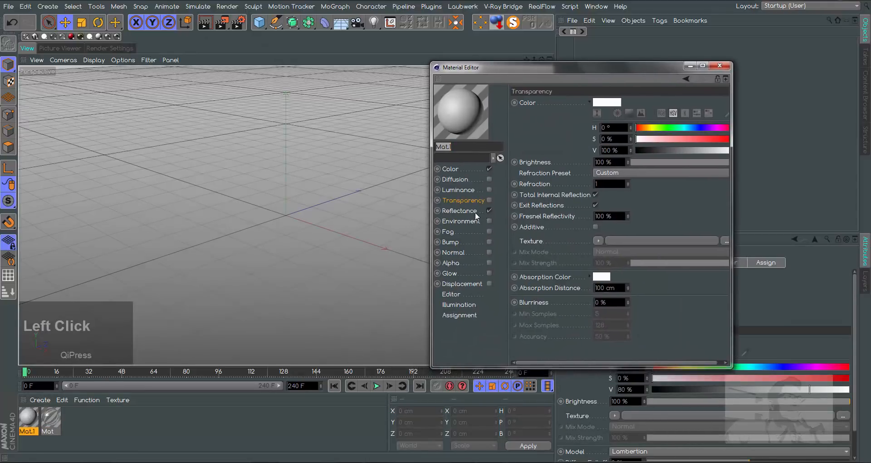
{"action": "left_click", "coordinate": [476, 211]}
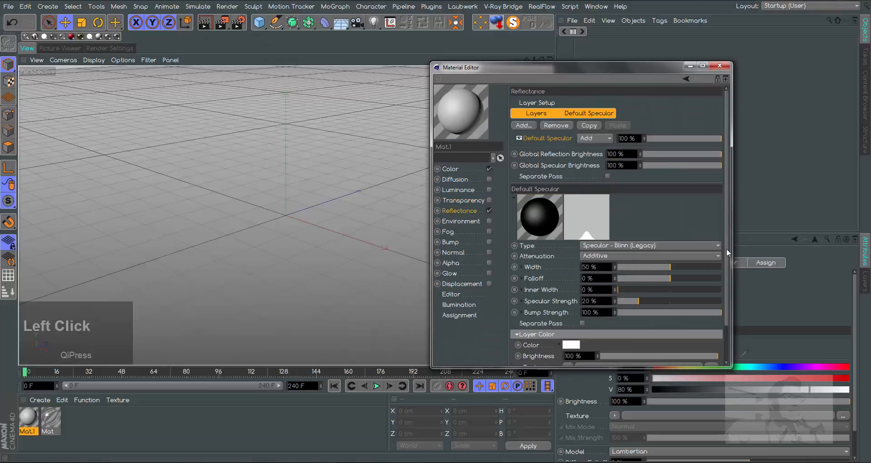
{"action": "left_click_drag", "start_coordinate": [662, 68], "coordinate": [616, 6]}
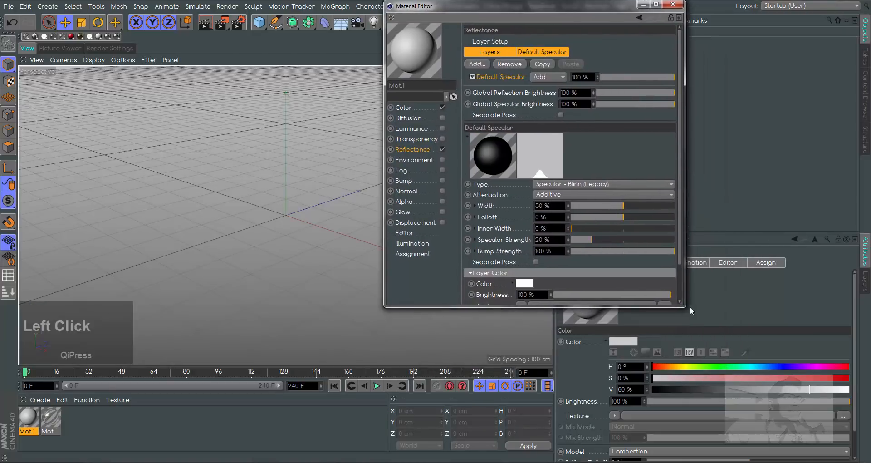
{"action": "left_click_drag", "start_coordinate": [685, 306], "coordinate": [776, 420]}
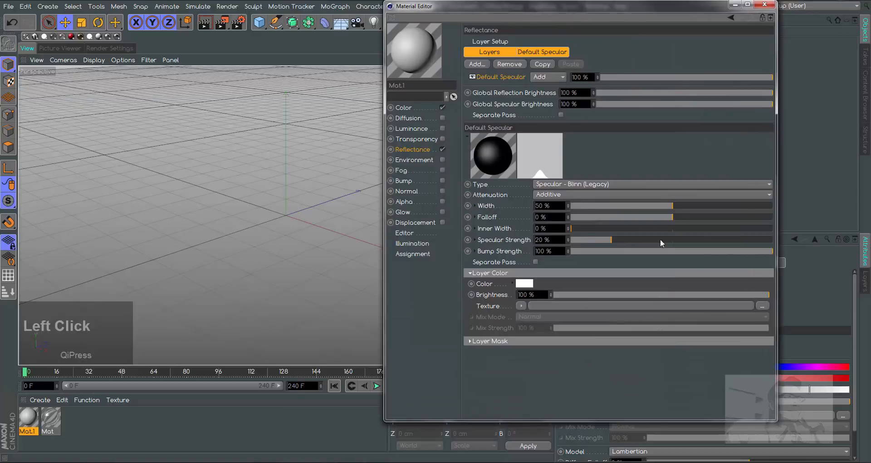
- Add a GGX layer to the new material's reflectance and expand its Layer Sampling settings, closing the editor when done
{"action": "left_click", "coordinate": [478, 64]}
{"action": "left_click", "coordinate": [506, 77]}
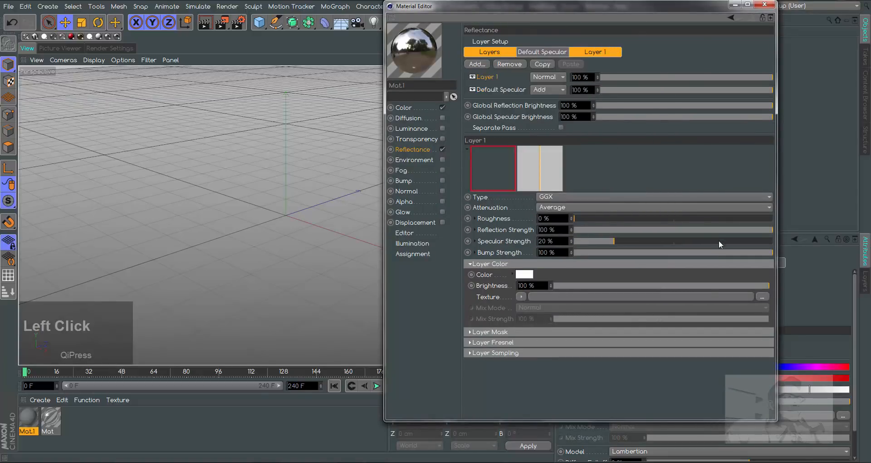
{"action": "left_click", "coordinate": [483, 353]}
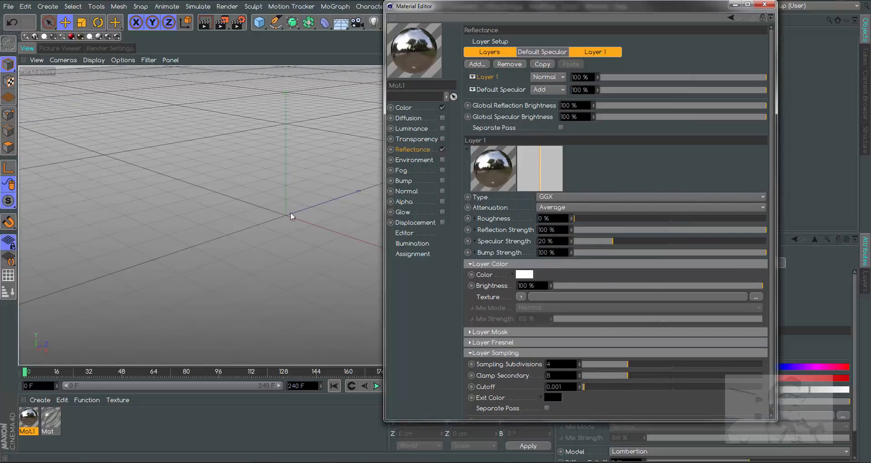
{"action": "left_click", "coordinate": [764, 5]}
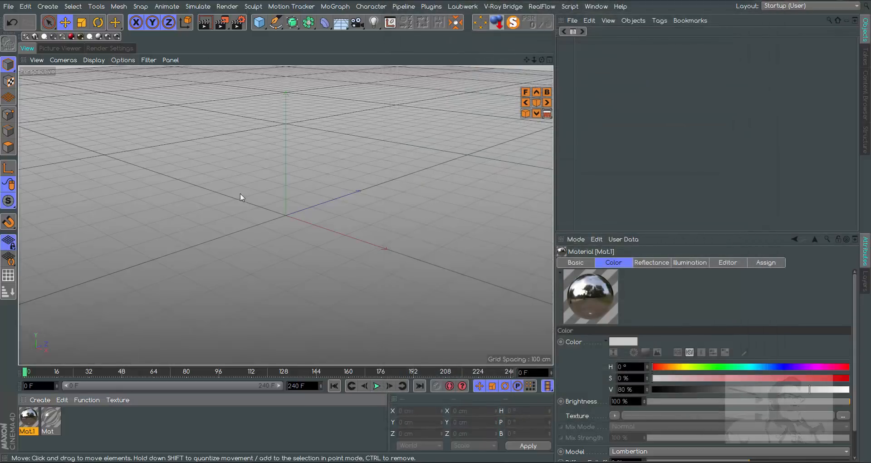
- Switch the renderer from Standard to Physical in the render settings and return to the viewport
{"action": "left_click", "coordinate": [118, 48]}
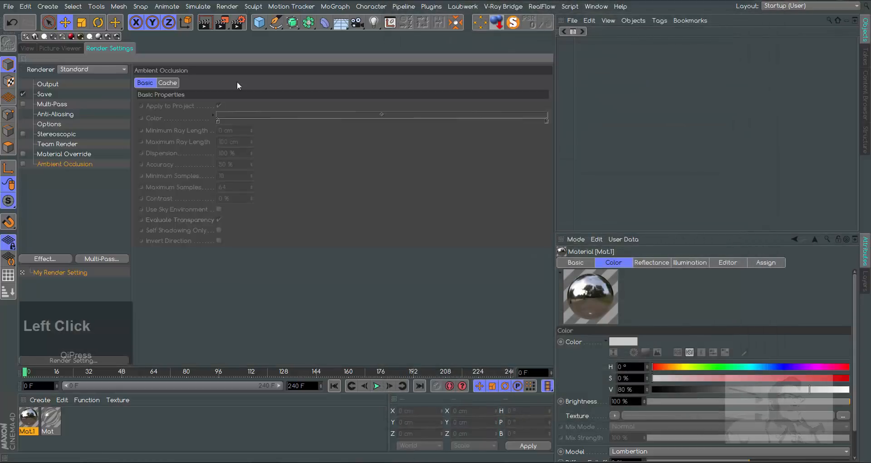
{"action": "left_click", "coordinate": [85, 70]}
{"action": "left_click", "coordinate": [93, 89]}
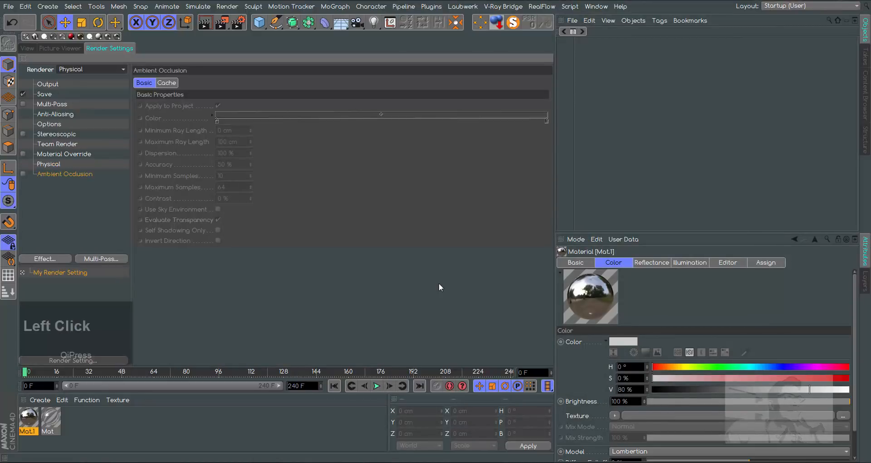
{"action": "left_click", "coordinate": [27, 48]}
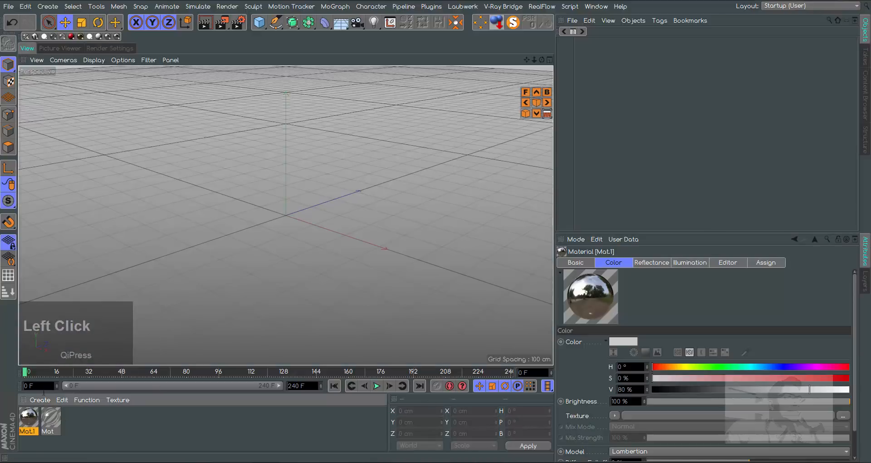
- Reopen the Mat.1 material beside the viewport and expand the Layer Sampling settings of its GGX reflectance layer
{"action": "double_click", "coordinate": [36, 418]}
{"action": "left_click_drag", "start_coordinate": [181, 9], "coordinate": [431, 26]}
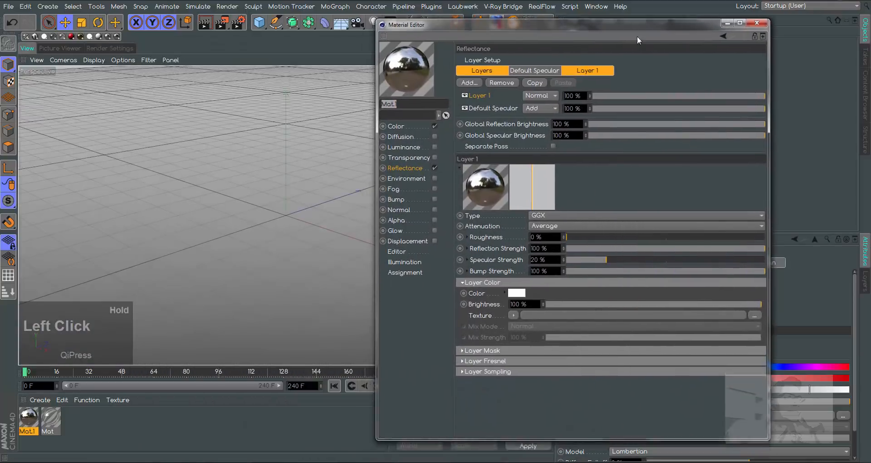
{"action": "left_click", "coordinate": [473, 371]}
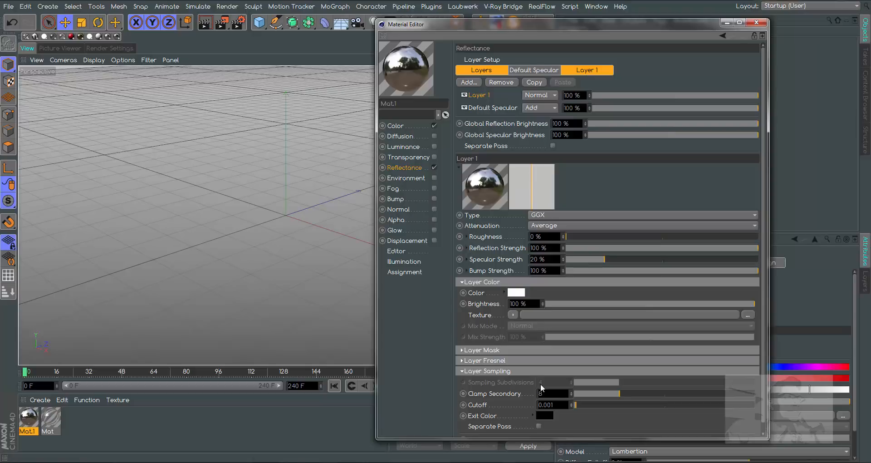
- Show the Physical renderer's basic settings beside the material editor and examine its Sampling Subdivisions value
{"action": "left_click", "coordinate": [118, 48]}
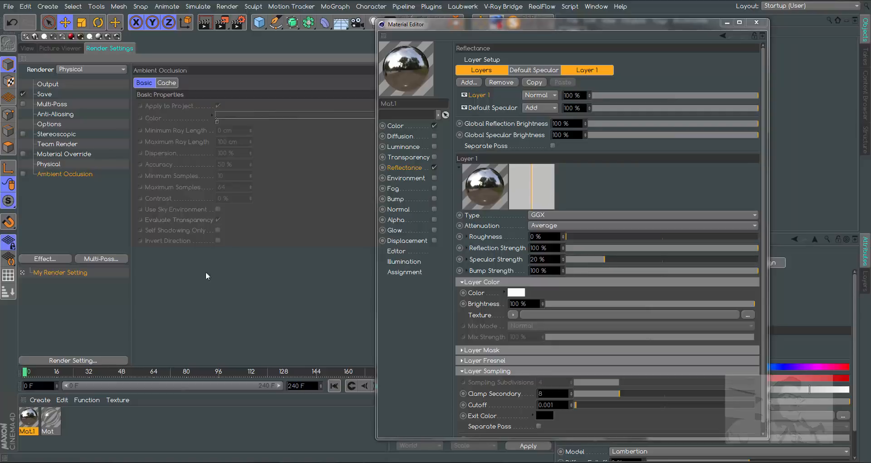
{"action": "left_click", "coordinate": [57, 165]}
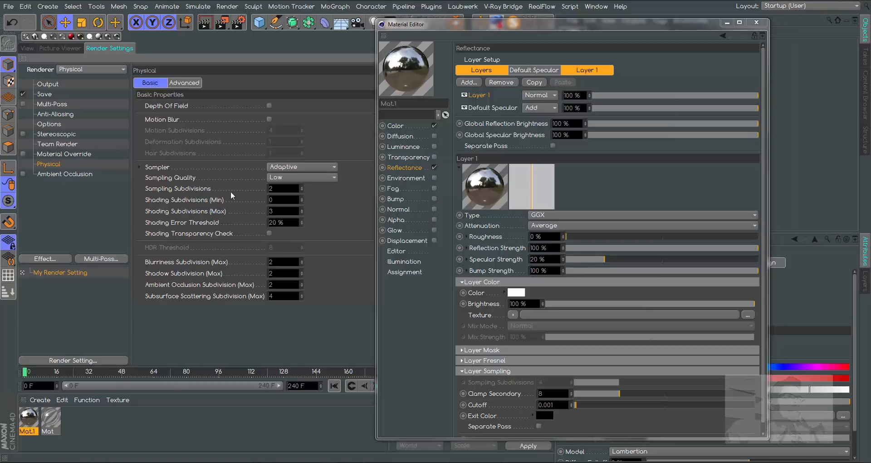
{"action": "left_click", "coordinate": [271, 188]}
- Set the renderer to Standard and raise the reflectance layer's Sampling Subdivisions to 9.6
{"action": "left_click", "coordinate": [84, 71]}
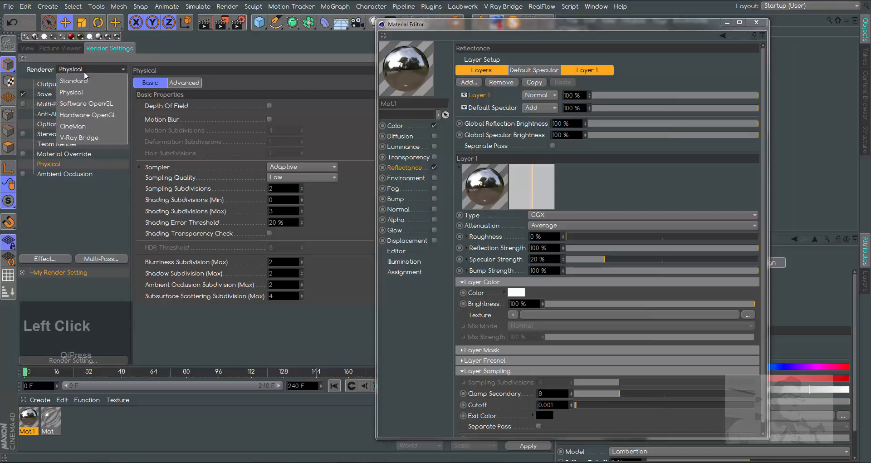
{"action": "left_click", "coordinate": [80, 80]}
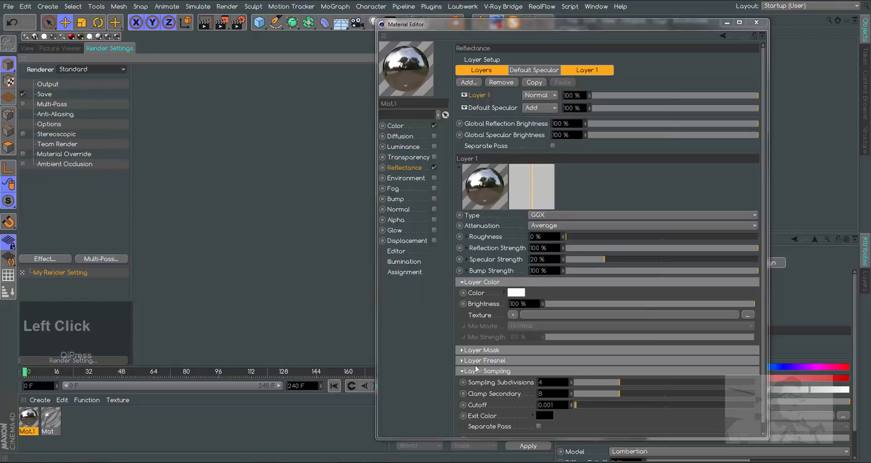
{"action": "left_click_drag", "start_coordinate": [628, 382], "coordinate": [683, 390]}
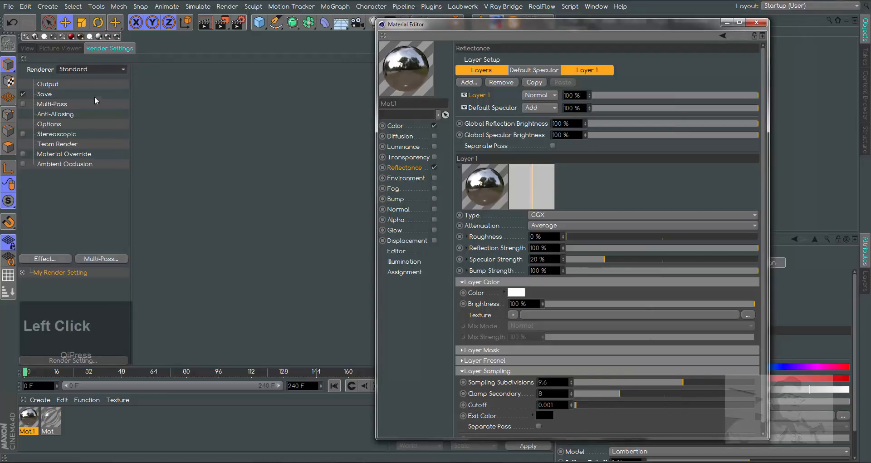
- Set the renderer to Physical and enable the Ambient Occlusion effect
{"action": "left_click", "coordinate": [75, 69]}
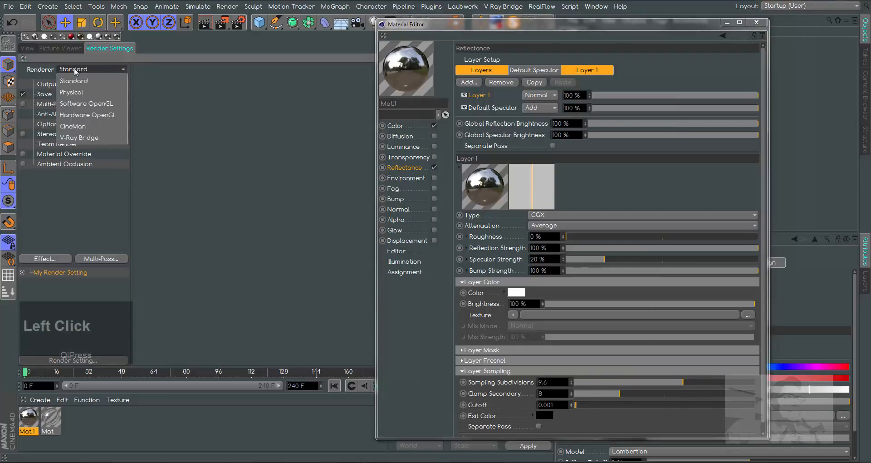
{"action": "left_click", "coordinate": [79, 93]}
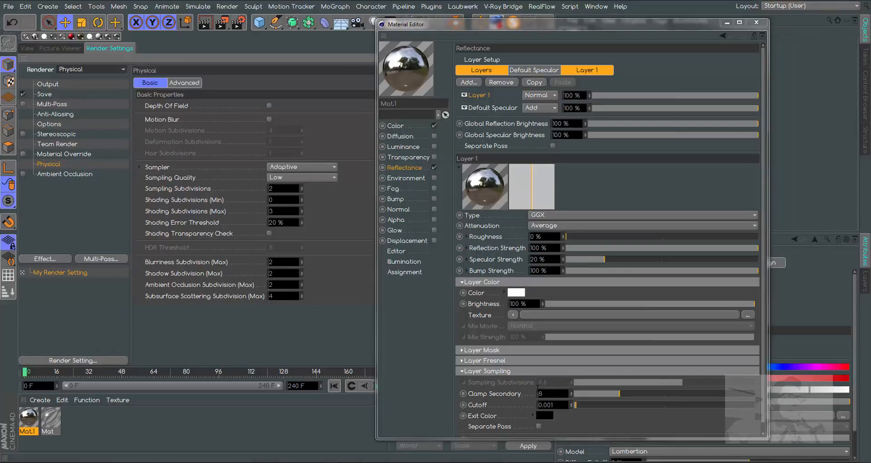
{"action": "left_click", "coordinate": [80, 172]}
{"action": "left_click", "coordinate": [22, 173]}
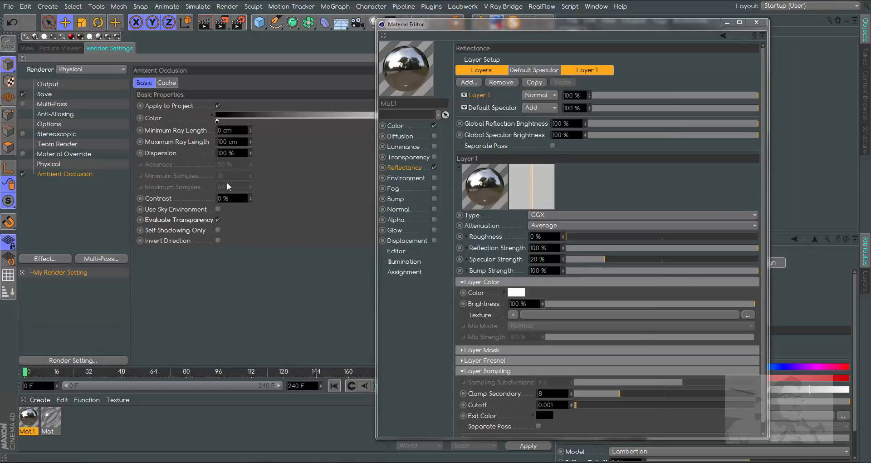
- Compare the Ambient Occlusion sampling settings by switching the renderer to Standard and back to Physical
{"action": "left_click", "coordinate": [80, 70]}
{"action": "left_click", "coordinate": [85, 80]}
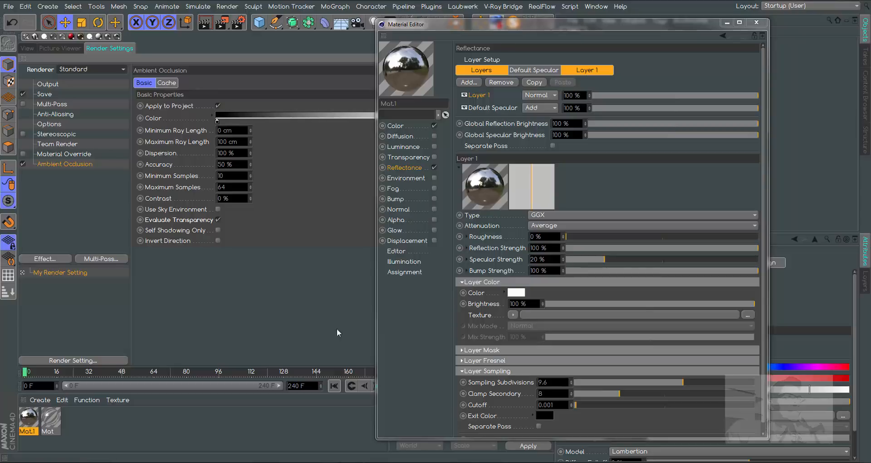
{"action": "left_click", "coordinate": [89, 69]}
{"action": "left_click", "coordinate": [73, 92]}
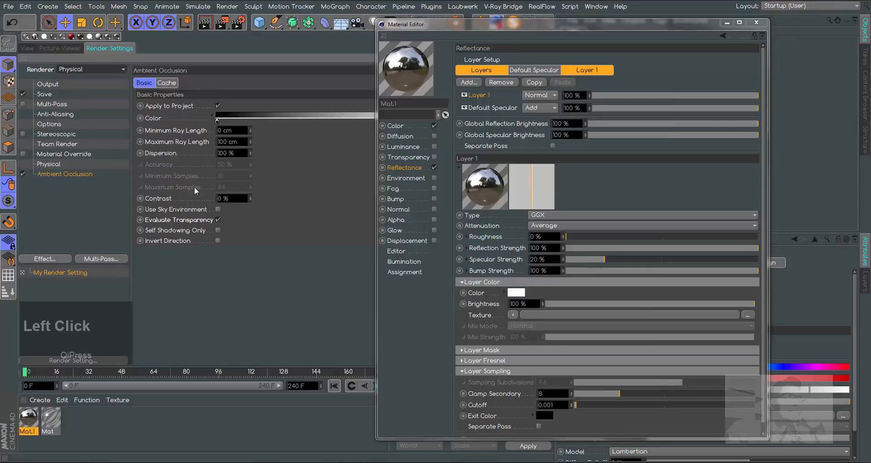
- Examine the Physical renderer's subdivision settings, close the material editor and return to the viewport
{"action": "left_click", "coordinate": [49, 164]}
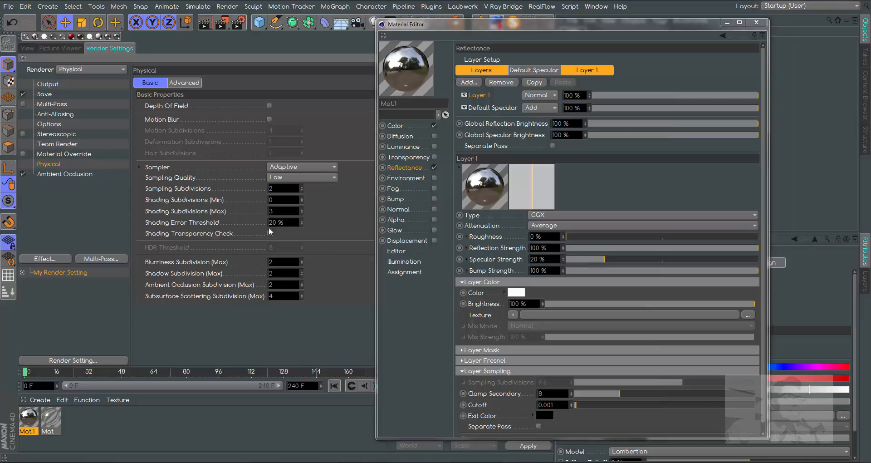
{"action": "left_click", "coordinate": [761, 23]}
{"action": "left_click", "coordinate": [29, 48]}
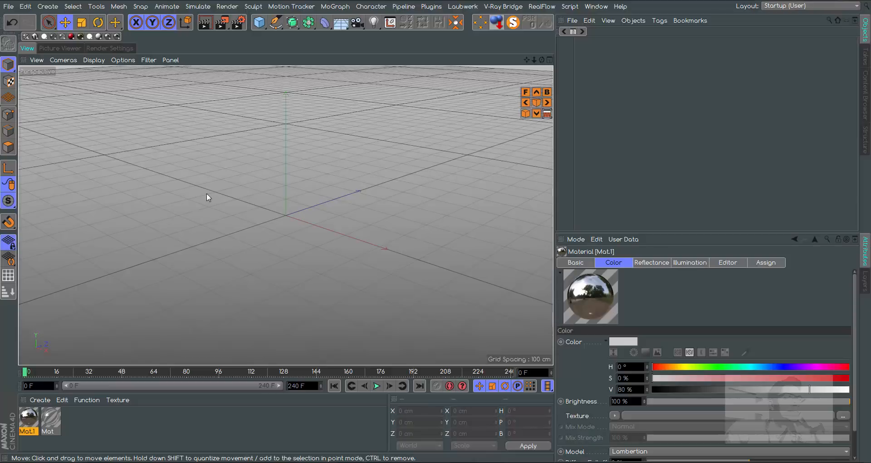
- Cycle through the orthographic views and finish on the Front view
{"action": "key", "text": "F2"}
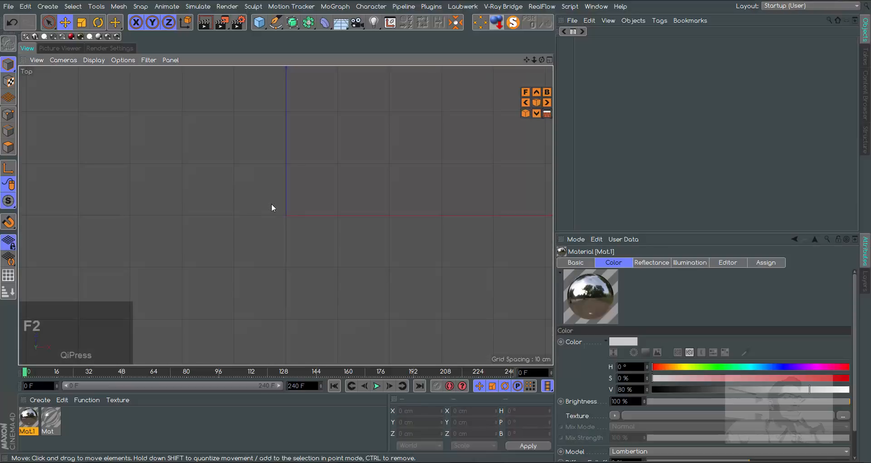
{"action": "key", "text": "F3"}
{"action": "key", "text": "F4"}
{"action": "key", "text": "F3"}
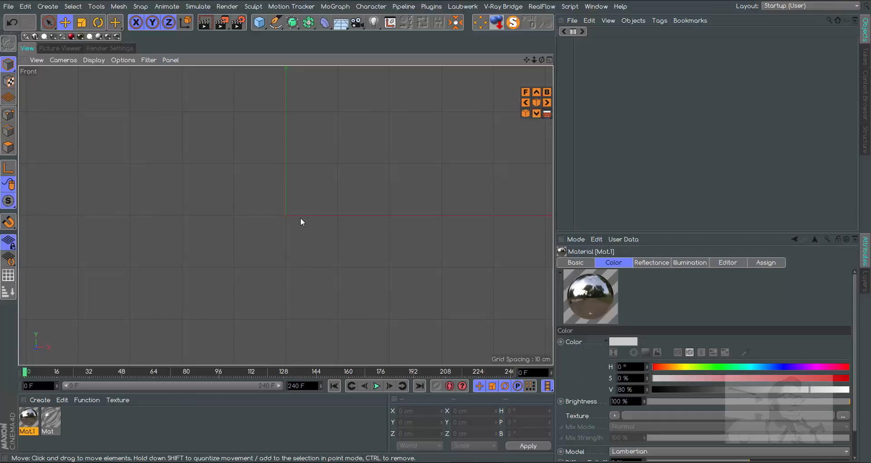
- Load portas.jpg as the Front viewport's background image and try adjusting its transparency
{"action": "key", "text": "shift+v"}
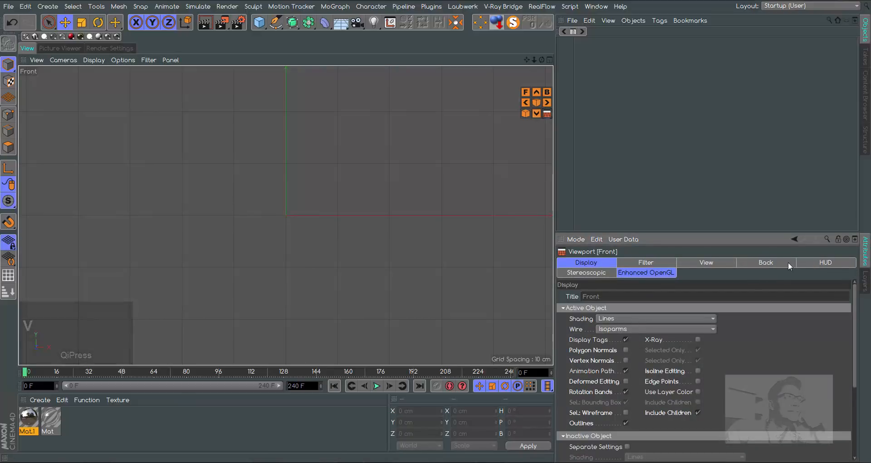
{"action": "left_click", "coordinate": [773, 262]}
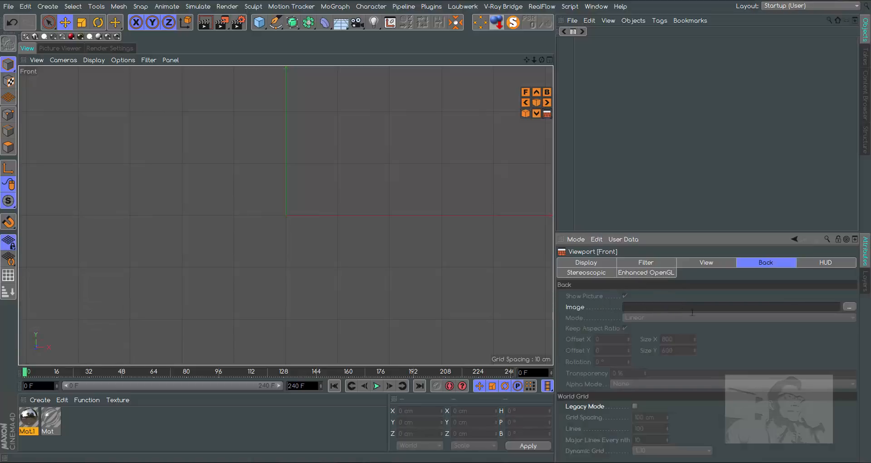
{"action": "left_click", "coordinate": [849, 307]}
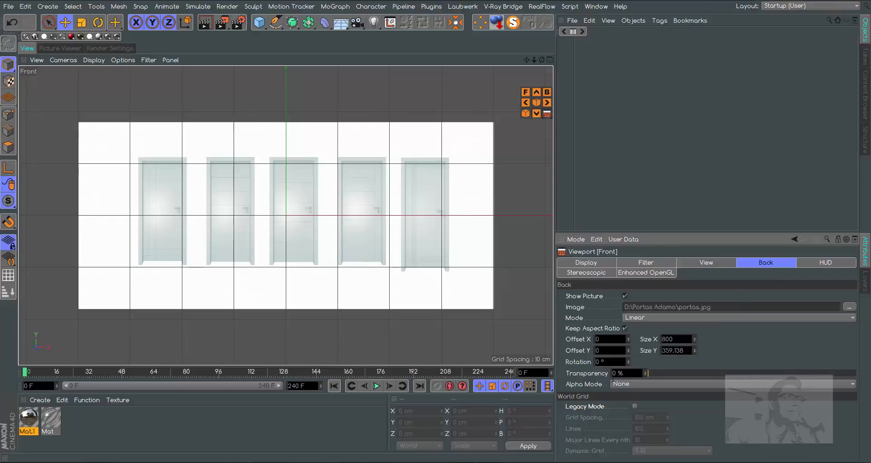
{"action": "left_click_drag", "start_coordinate": [653, 374], "coordinate": [700, 367]}
- Show the OpenGL page of the program preferences and place the window clear of the background image
{"action": "left_click", "coordinate": [25, 8]}
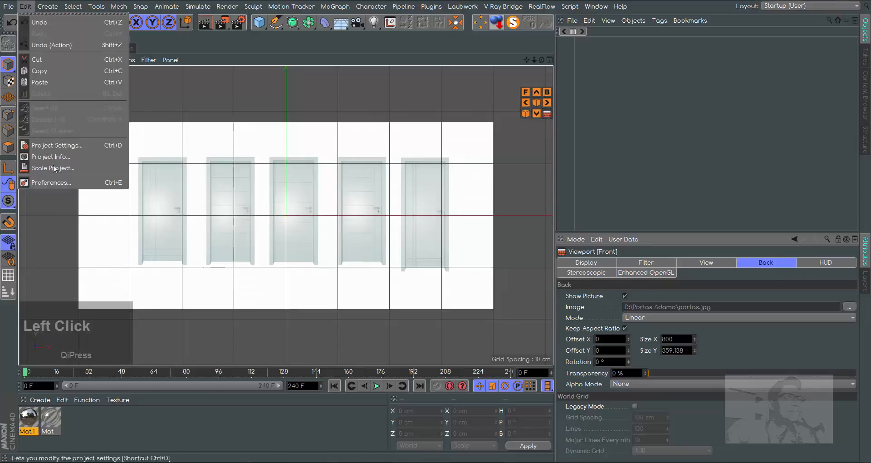
{"action": "left_click", "coordinate": [53, 181]}
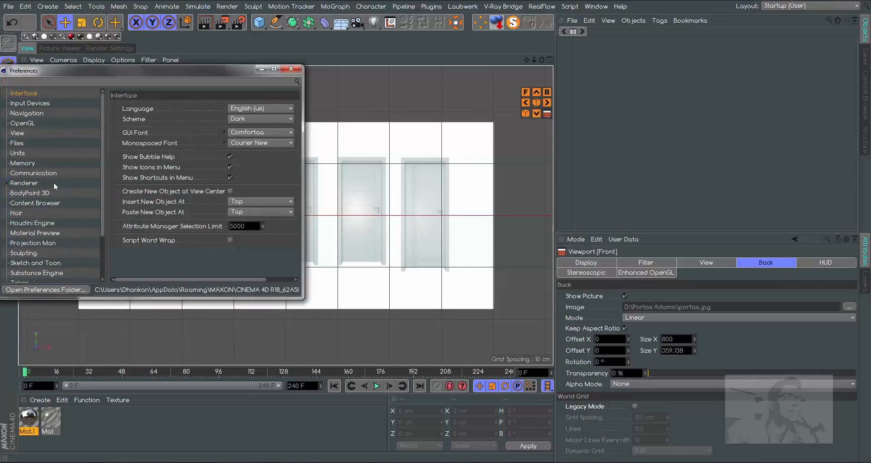
{"action": "left_click", "coordinate": [27, 124]}
{"action": "left_click_drag", "start_coordinate": [231, 71], "coordinate": [608, 83]}
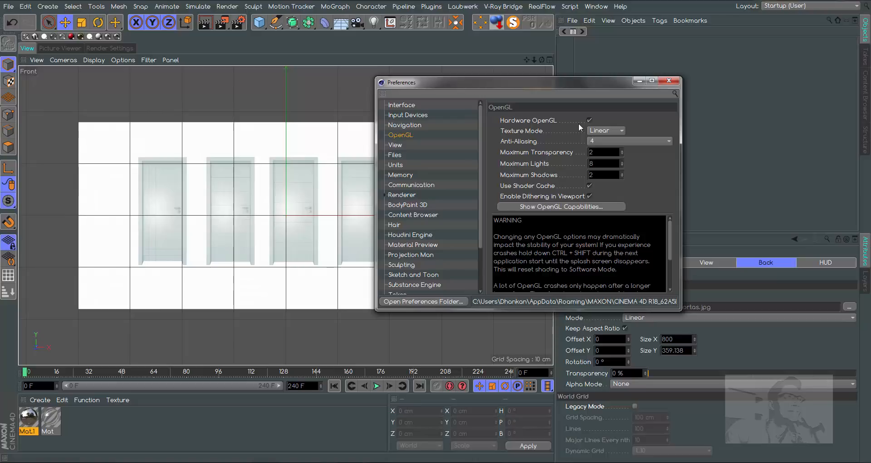
{"action": "left_click_drag", "start_coordinate": [609, 82], "coordinate": [737, 68]}
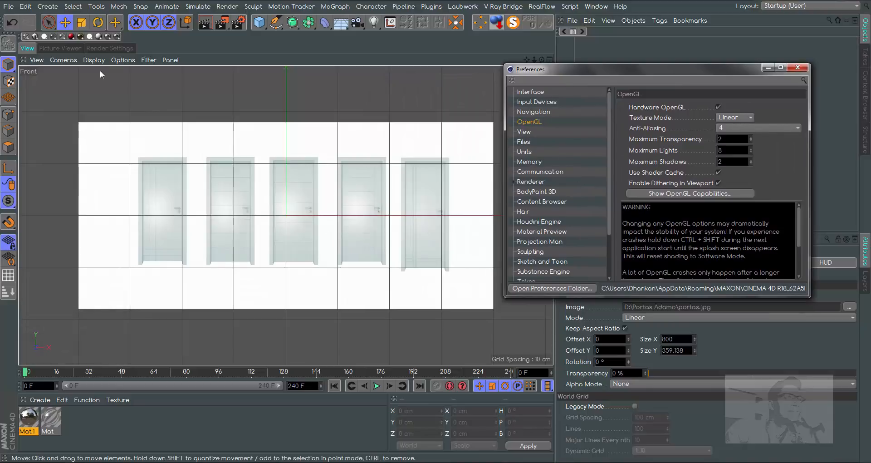
- Review the viewport's display options and filter list alongside the OpenGL preferences, then close the preferences
{"action": "left_click", "coordinate": [94, 60]}
{"action": "left_click", "coordinate": [123, 60]}
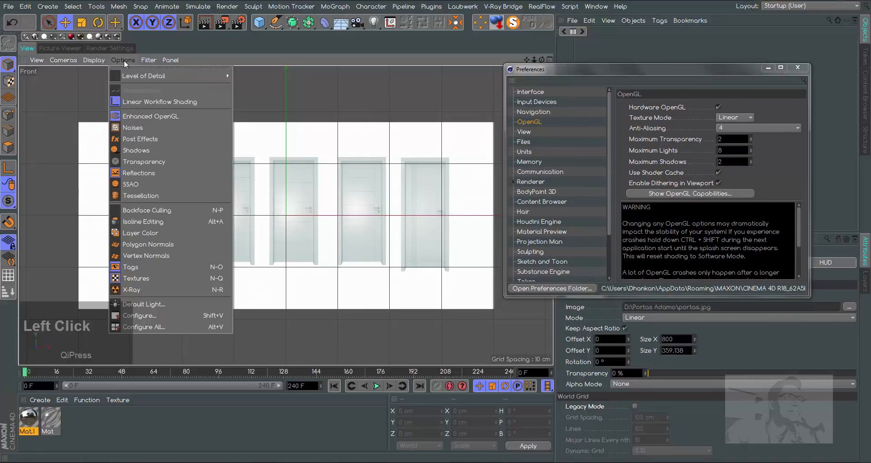
{"action": "mouse_move", "coordinate": [140, 78]}
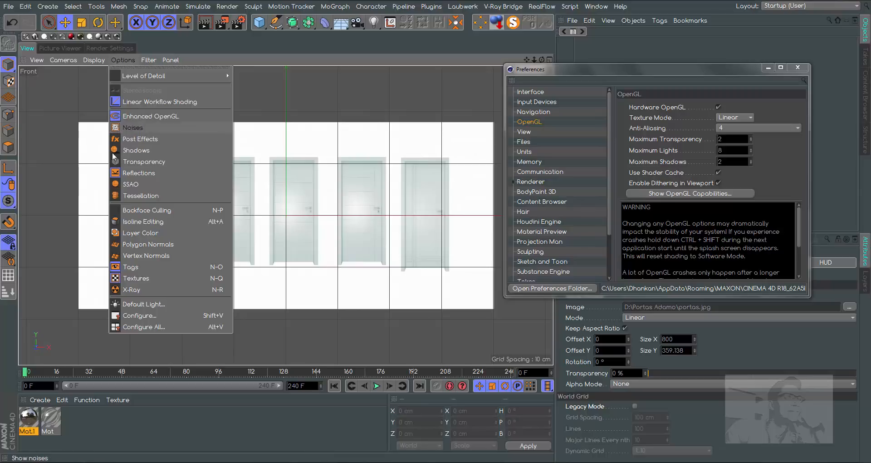
{"action": "left_click", "coordinate": [149, 60]}
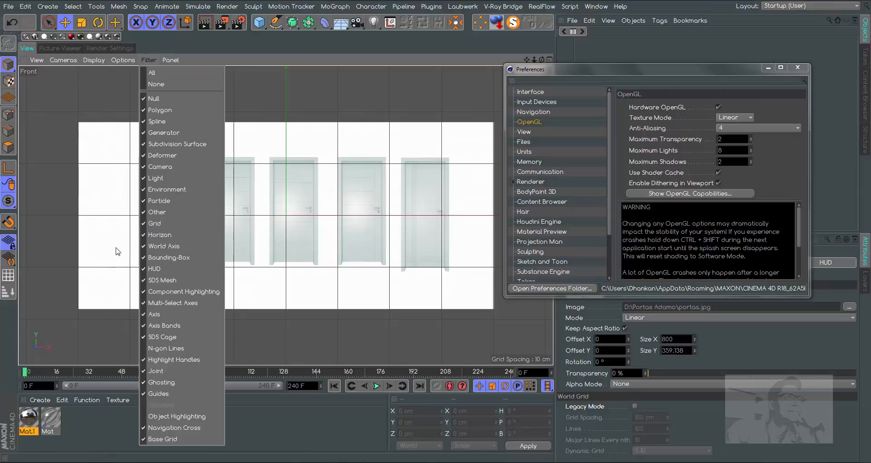
{"action": "left_click", "coordinate": [123, 60]}
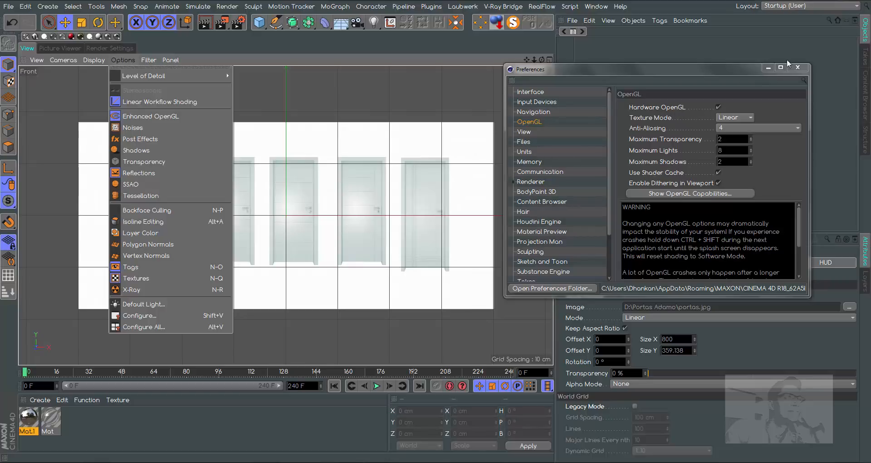
{"action": "left_click", "coordinate": [797, 74]}
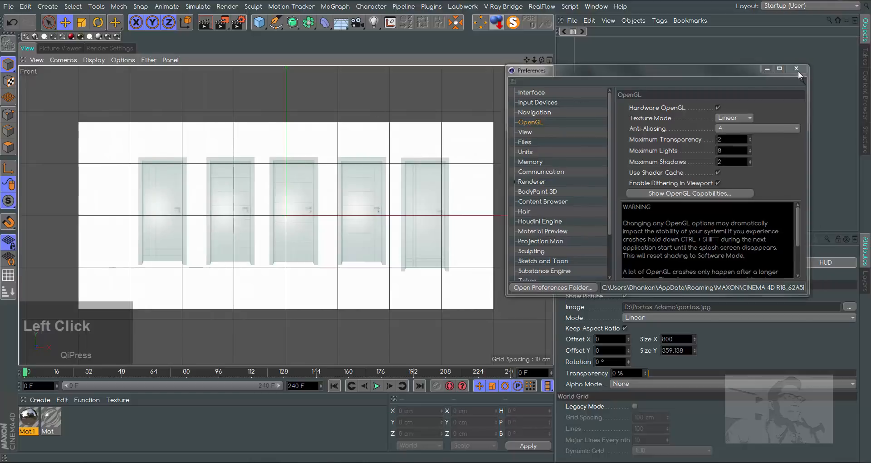
{"action": "left_click", "coordinate": [797, 68]}
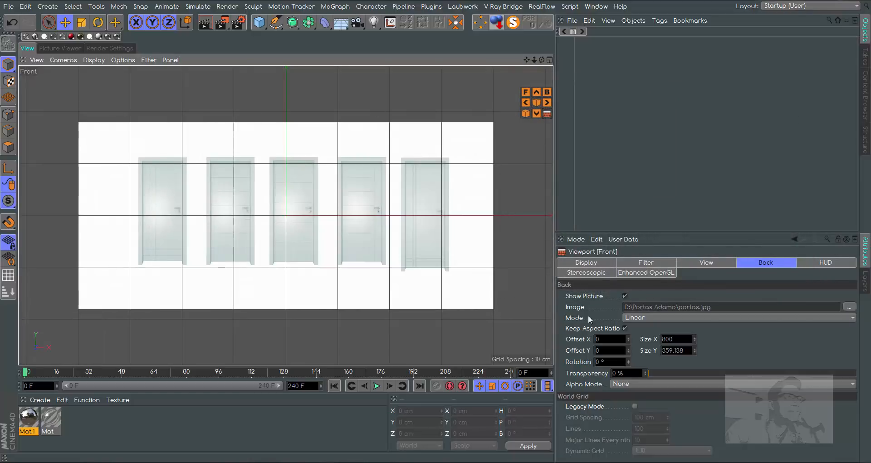
- Remove the background image from the Front viewport by clearing its image path
{"action": "left_click", "coordinate": [742, 308]}
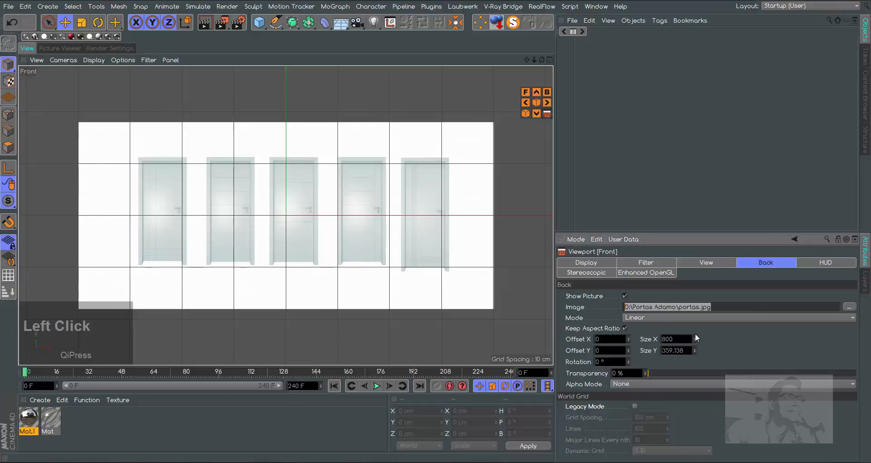
{"action": "key", "text": "BackSpace"}
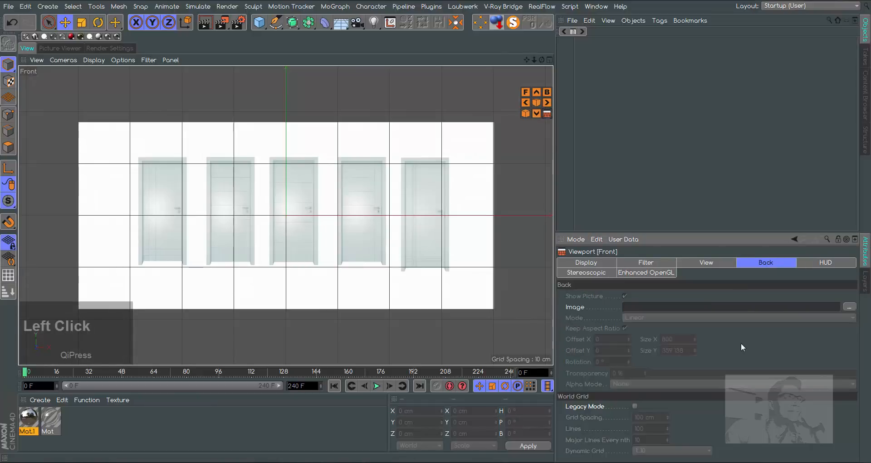
{"action": "left_click", "coordinate": [741, 343]}
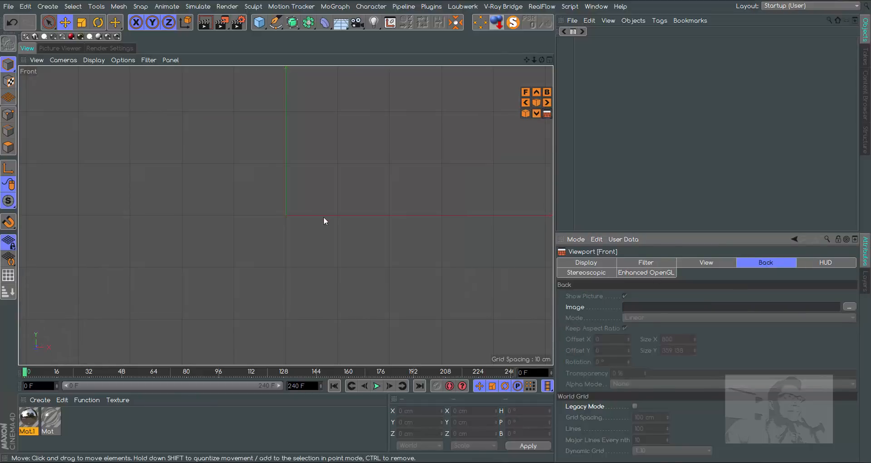
- Switch to the Perspective view and add a default cube at the scene's origin
{"action": "key", "text": "F1"}
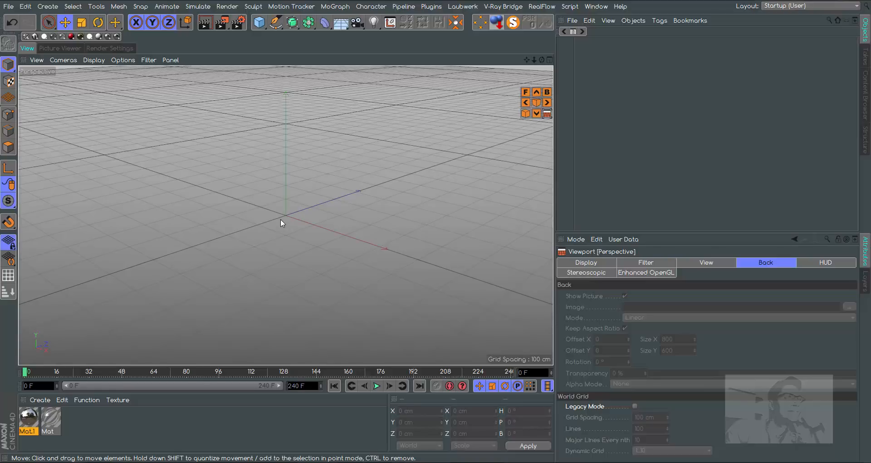
{"action": "left_click_drag", "start_coordinate": [259, 22], "coordinate": [357, 33]}
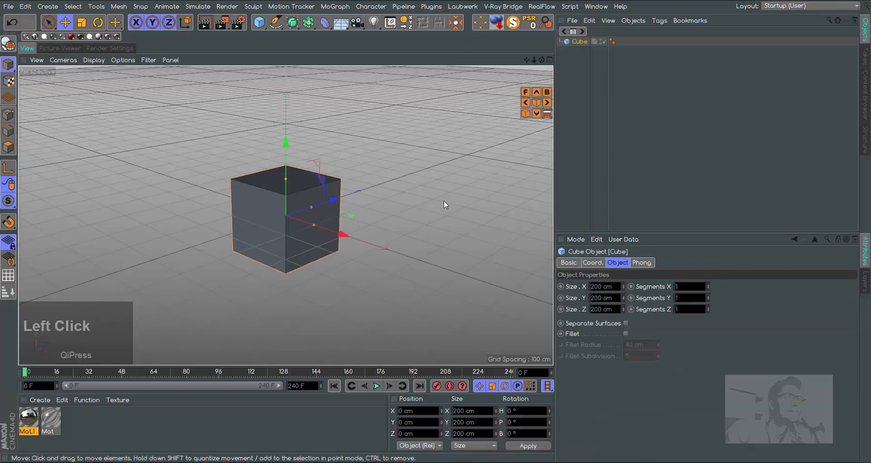
{"action": "left_click_drag", "start_coordinate": [526, 59], "coordinate": [518, 142]}
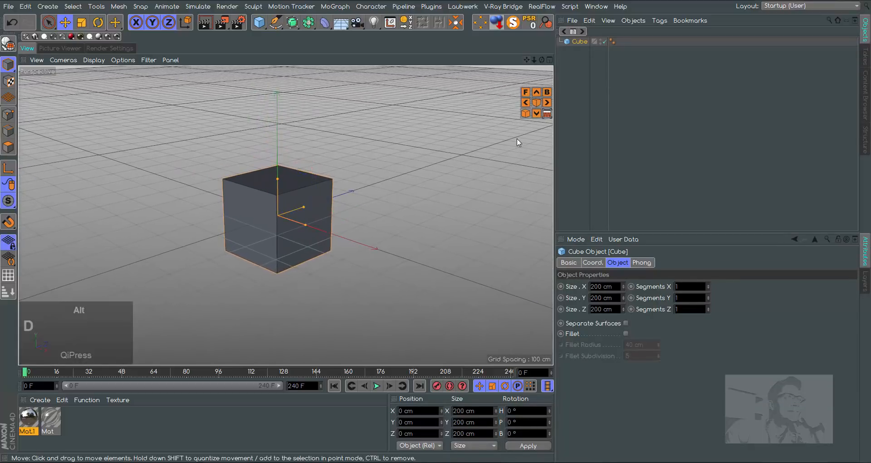
{"action": "left_click", "coordinate": [541, 59]}
{"action": "mouse_move", "coordinate": [541, 60]}
{"action": "left_mouse_down"}
{"action": "mouse_move", "coordinate": [536, 41]}
{"action": "mouse_move", "coordinate": [535, 57]}
{"action": "mouse_move", "coordinate": [551, 62]}
{"action": "left_mouse_up"}
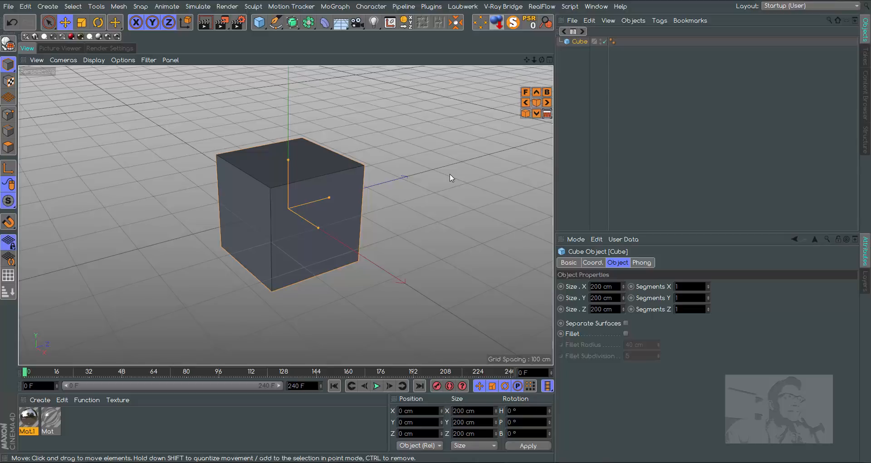
- Toggle the selected cube's axis handles on and off repeatedly to compare both display states
{"action": "key", "text": "alt"}
{"action": "key", "text": "alt+d"}
{"action": "key", "text": "alt+d"}
{"action": "key", "text": "alt+d"}
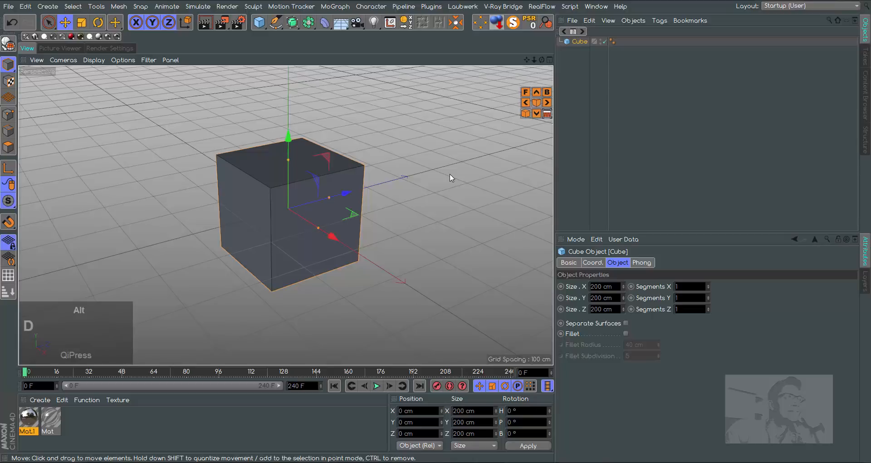
{"action": "key", "text": "alt+d"}
{"action": "left_click_drag", "start_coordinate": [541, 62], "coordinate": [182, 259]}
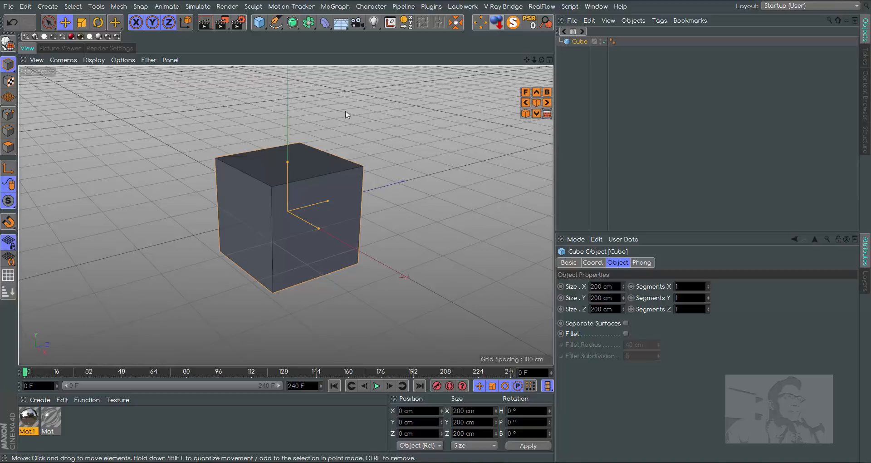
- Toggle the viewport's Axis filter on and off, leaving it enabled for the selected cube
{"action": "left_click", "coordinate": [150, 60]}
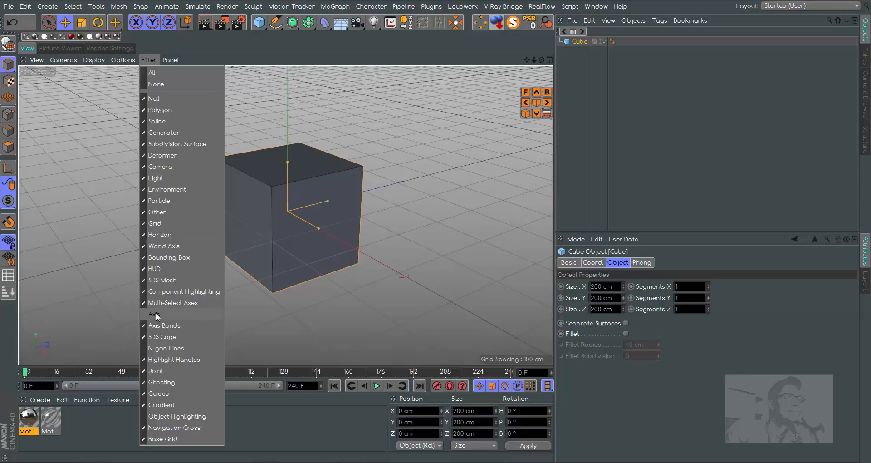
{"action": "key", "text": "d"}
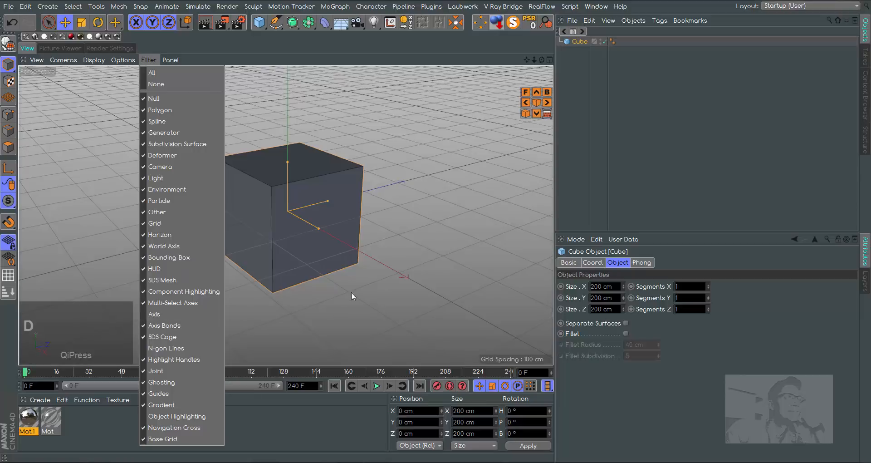
{"action": "left_click", "coordinate": [152, 310]}
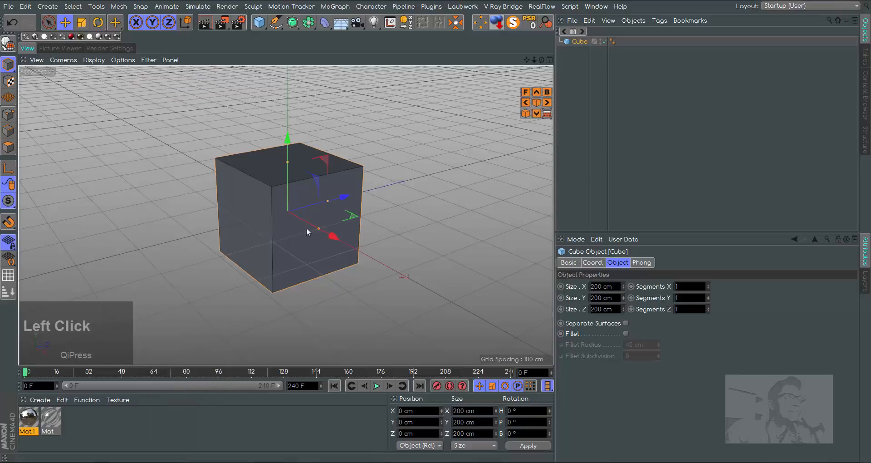
{"action": "left_click", "coordinate": [148, 59]}
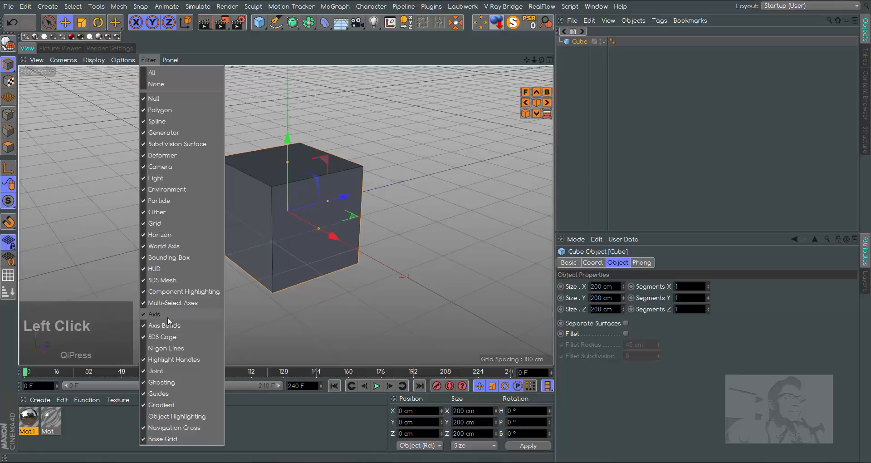
{"action": "left_click", "coordinate": [153, 314]}
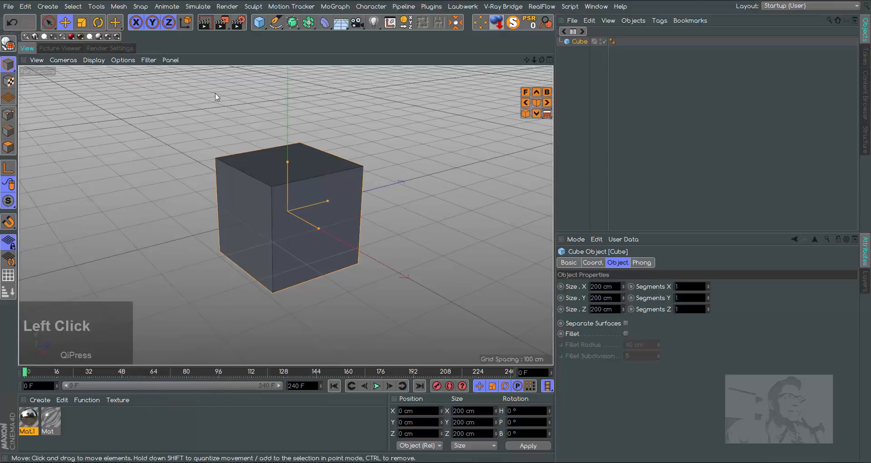
{"action": "left_click", "coordinate": [148, 60]}
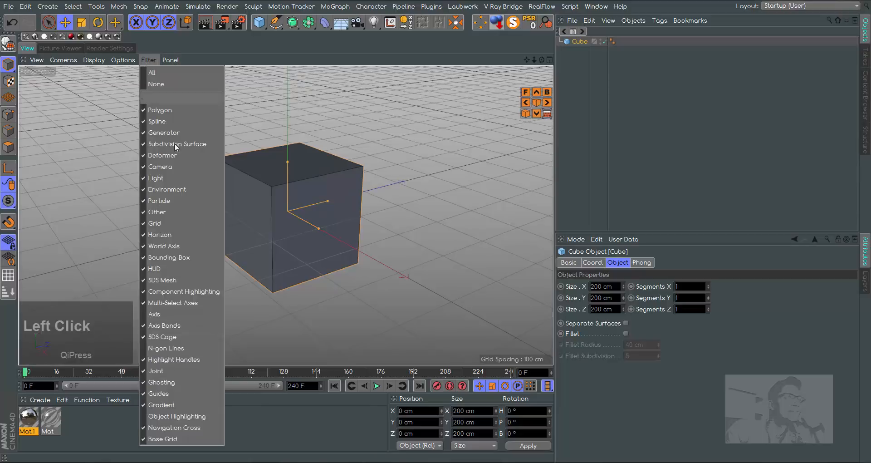
{"action": "left_click", "coordinate": [155, 315]}
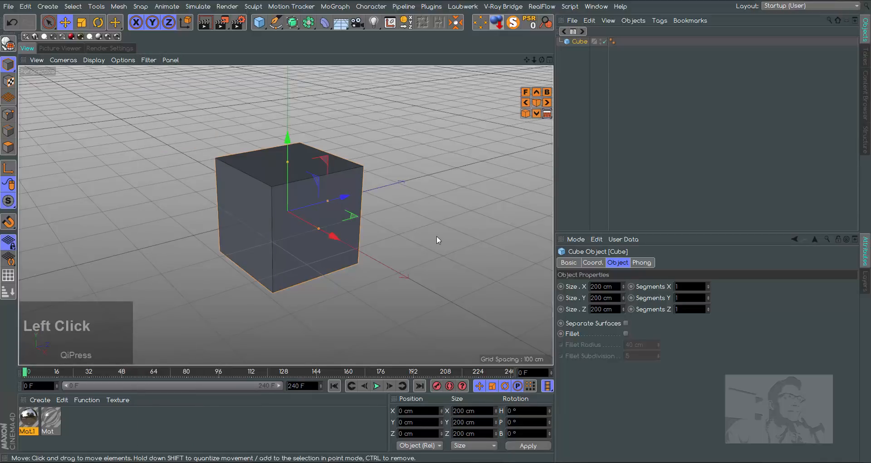
- Add an Omni light and move it beside the cube to about X 243, Y 18, Z 156 cm
{"action": "left_click", "coordinate": [148, 60]}
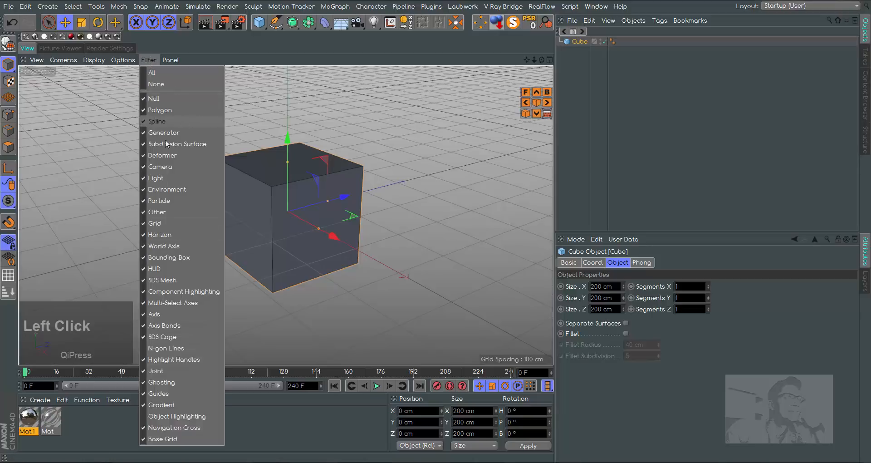
{"action": "left_click", "coordinate": [188, 190]}
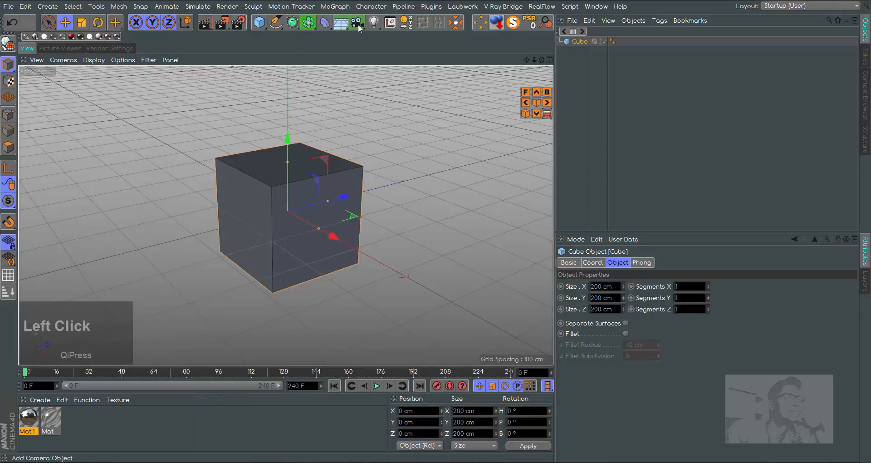
{"action": "left_click_drag", "start_coordinate": [373, 22], "coordinate": [404, 34]}
{"action": "left_click_drag", "start_coordinate": [345, 198], "coordinate": [330, 244]}
{"action": "left_click_drag", "start_coordinate": [385, 271], "coordinate": [497, 336]}
{"action": "left_click_drag", "start_coordinate": [440, 230], "coordinate": [441, 108]}
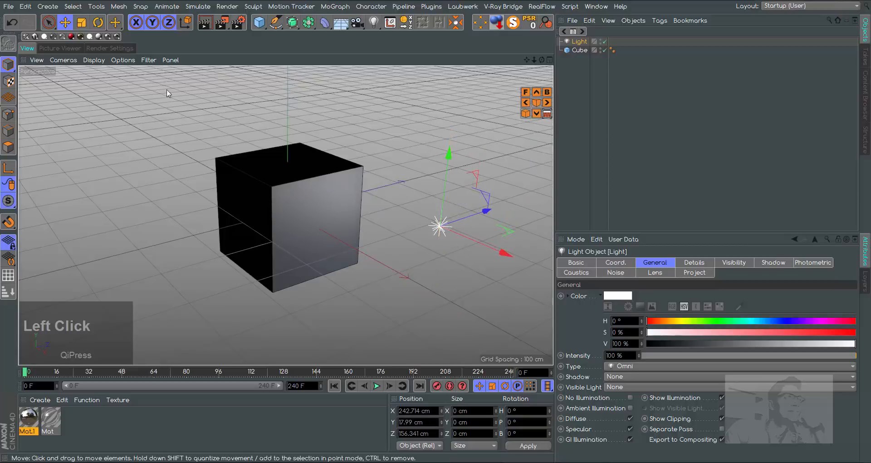
- Hide lights with the viewport filter and move the light to about X 317 cm, Z 101 cm
{"action": "left_click", "coordinate": [151, 59]}
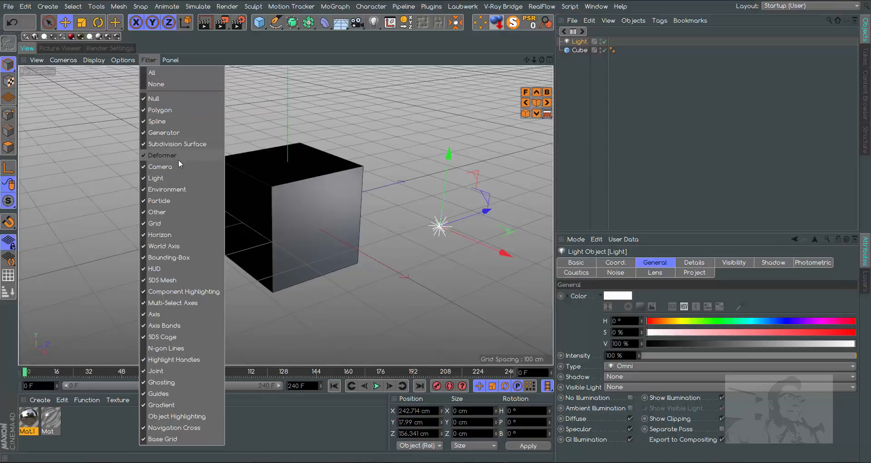
{"action": "left_click", "coordinate": [148, 178]}
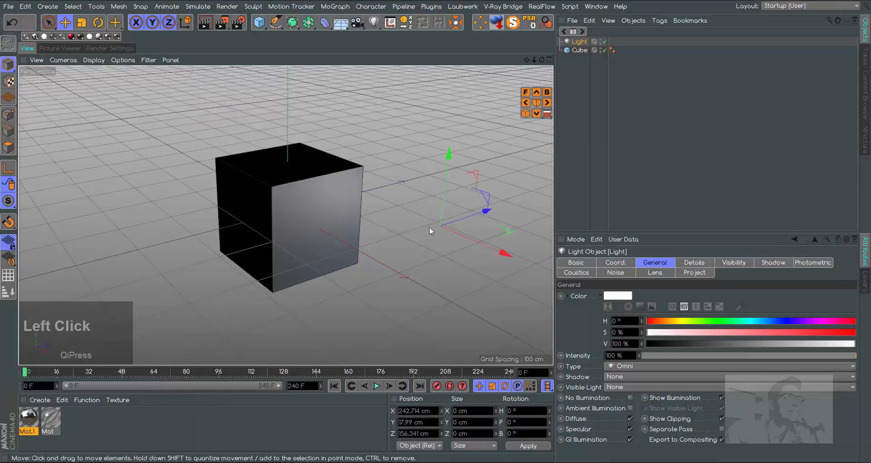
{"action": "left_click_drag", "start_coordinate": [509, 251], "coordinate": [508, 277]}
{"action": "mouse_move", "coordinate": [497, 219]}
{"action": "left_mouse_down"}
{"action": "mouse_move", "coordinate": [389, 249]}
{"action": "mouse_move", "coordinate": [491, 233]}
{"action": "mouse_move", "coordinate": [506, 249]}
{"action": "mouse_move", "coordinate": [494, 234]}
{"action": "left_mouse_up"}
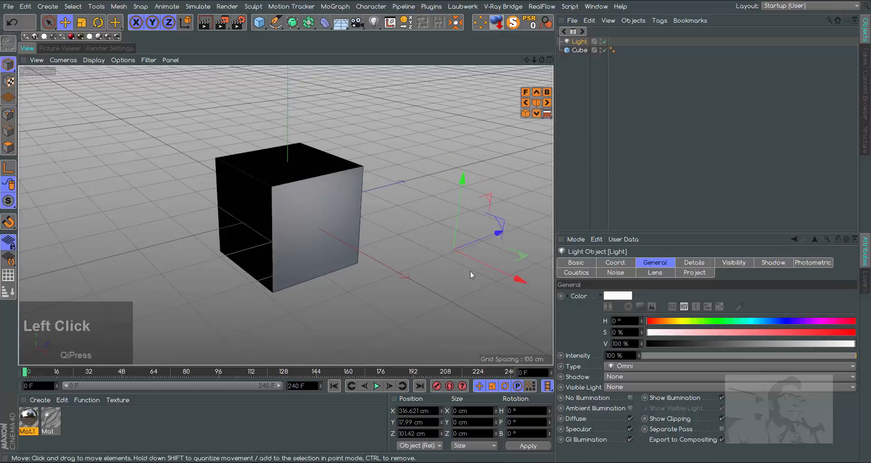
- Enable the Light filter again so light objects are drawn in the viewport
{"action": "left_click", "coordinate": [148, 60]}
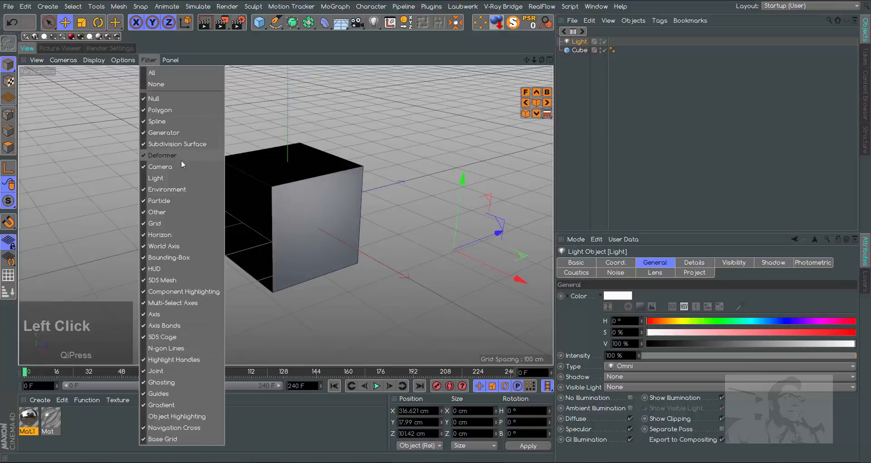
{"action": "left_click", "coordinate": [143, 179]}
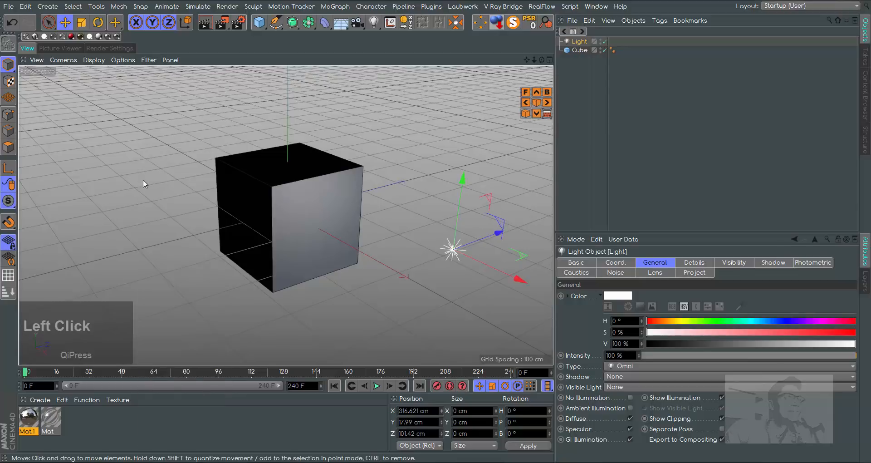
{"action": "left_click_drag", "start_coordinate": [541, 59], "coordinate": [500, 60]}
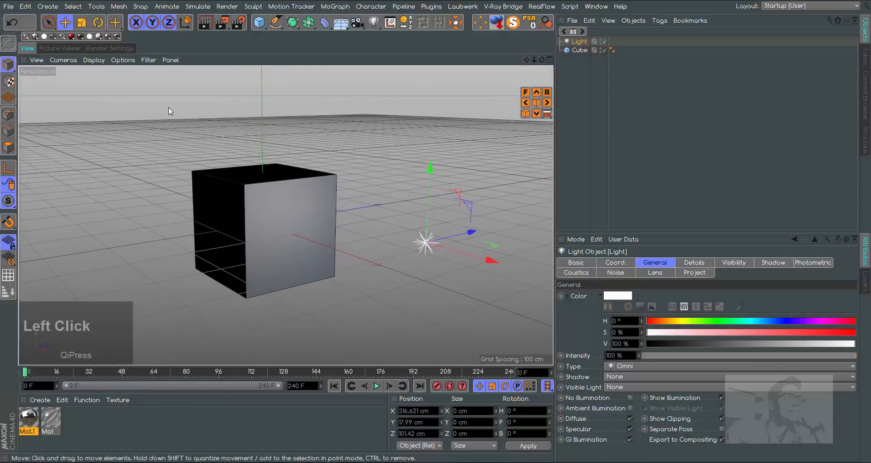
- Hide the Grid and the Horizon with the viewport filters
{"action": "left_click", "coordinate": [149, 60]}
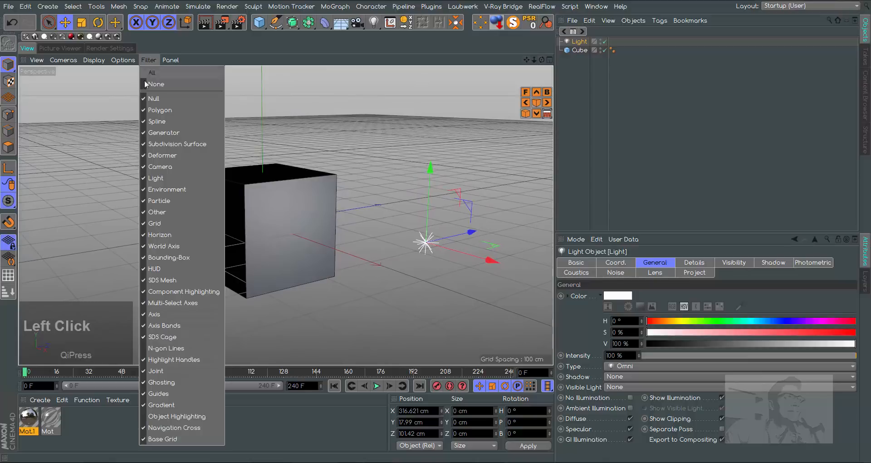
{"action": "left_click", "coordinate": [145, 222]}
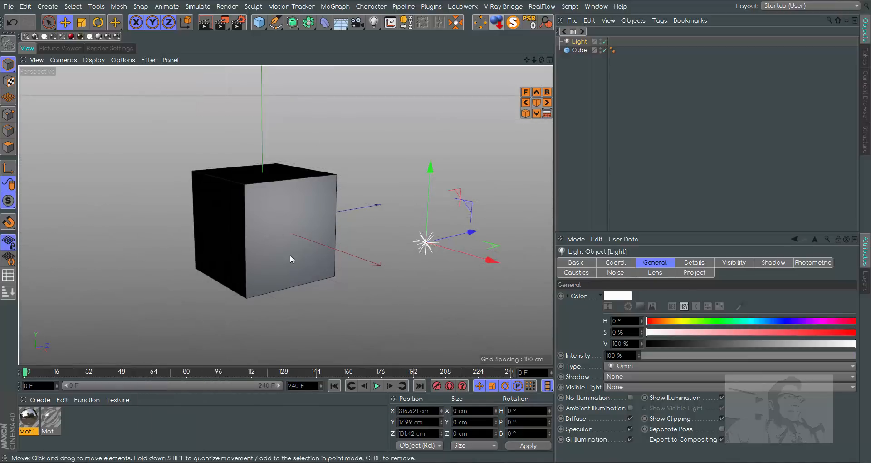
{"action": "left_click", "coordinate": [148, 60]}
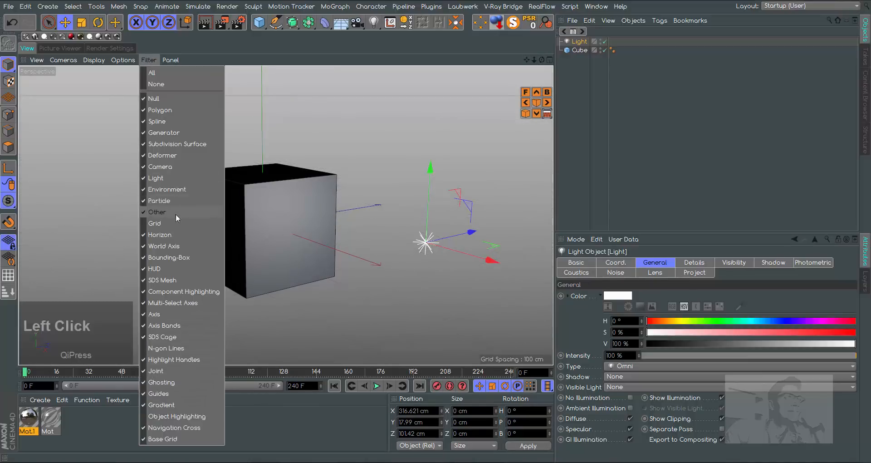
{"action": "left_click", "coordinate": [146, 236]}
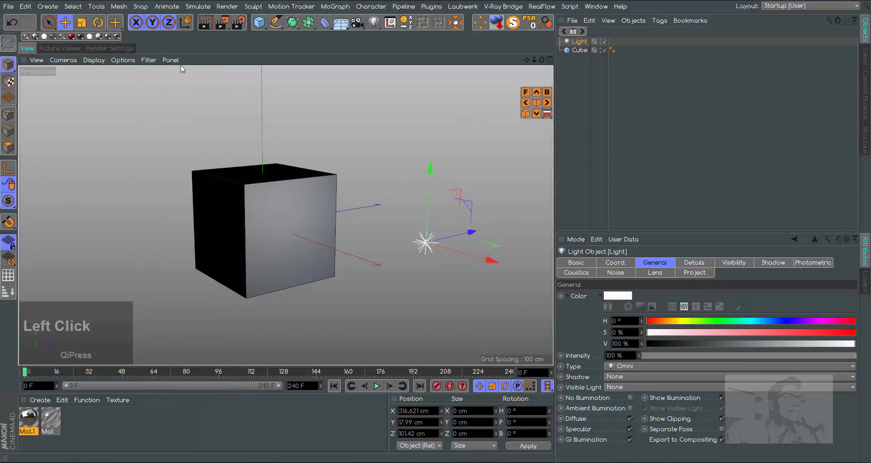
- Turn off the HUD filter in the viewport and deselect the light
{"action": "left_click", "coordinate": [154, 61]}
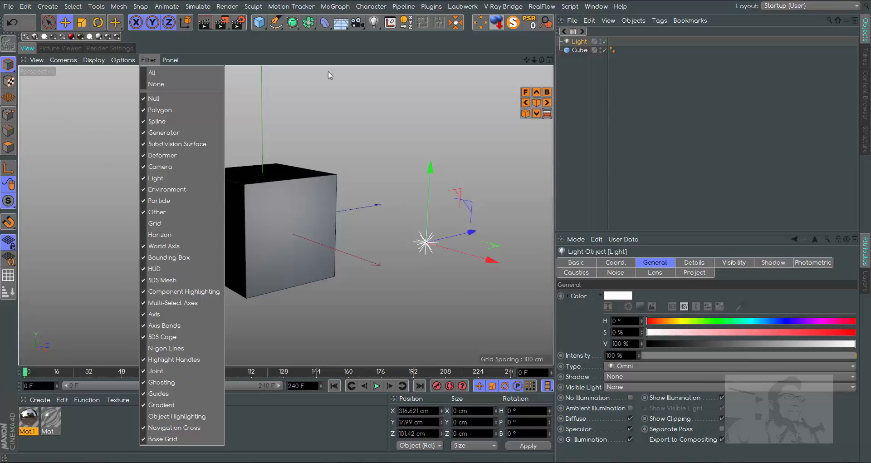
{"action": "left_click", "coordinate": [143, 268]}
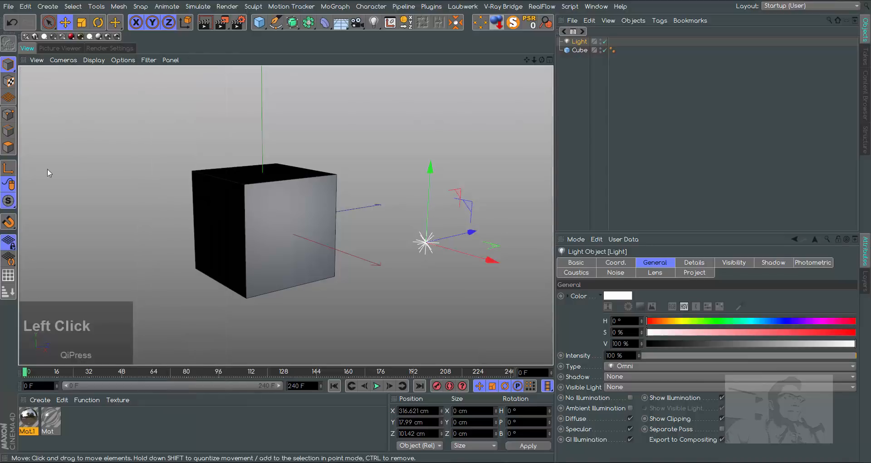
{"action": "left_click", "coordinate": [64, 322]}
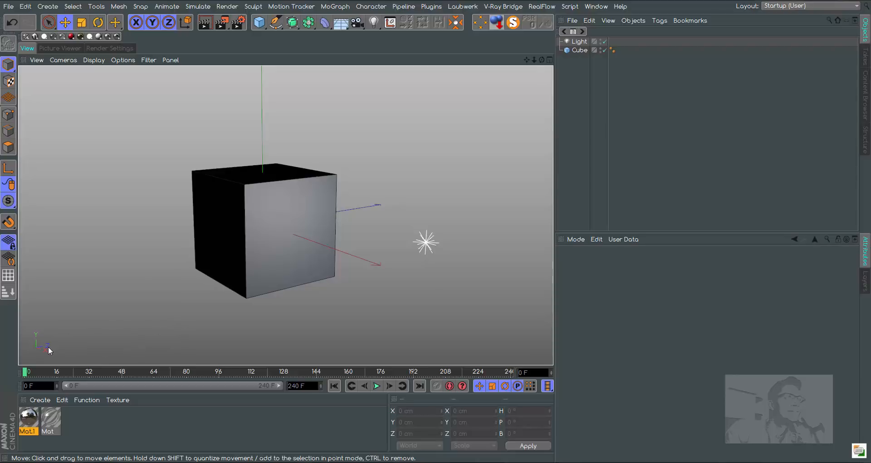
- Turn the Horizon and Grid filters back on in the viewport
{"action": "left_click", "coordinate": [149, 59]}
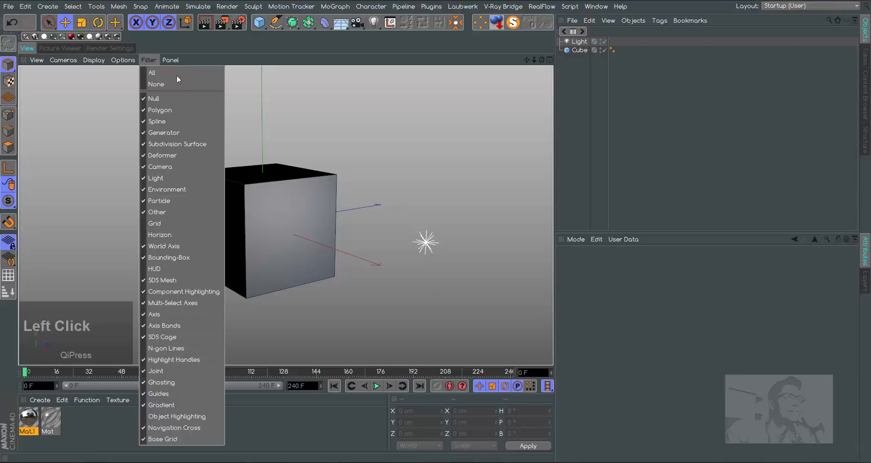
{"action": "left_click", "coordinate": [145, 234]}
{"action": "left_click", "coordinate": [149, 61]}
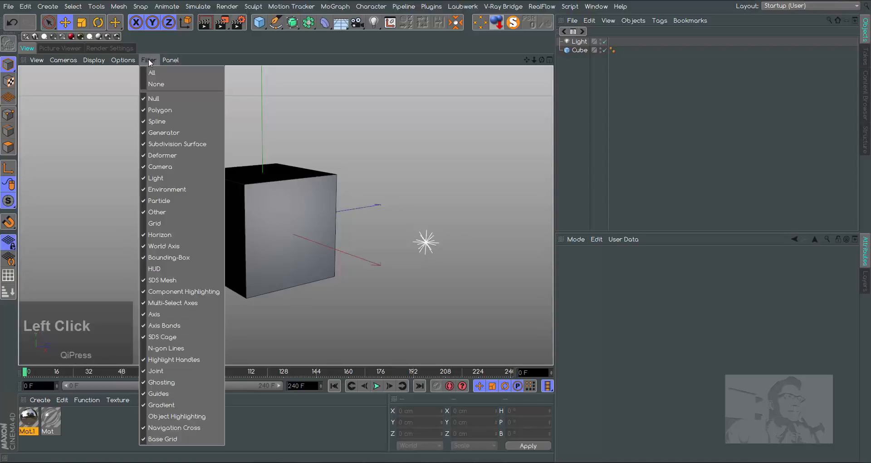
{"action": "left_click", "coordinate": [148, 223]}
{"action": "left_click", "coordinate": [149, 60]}
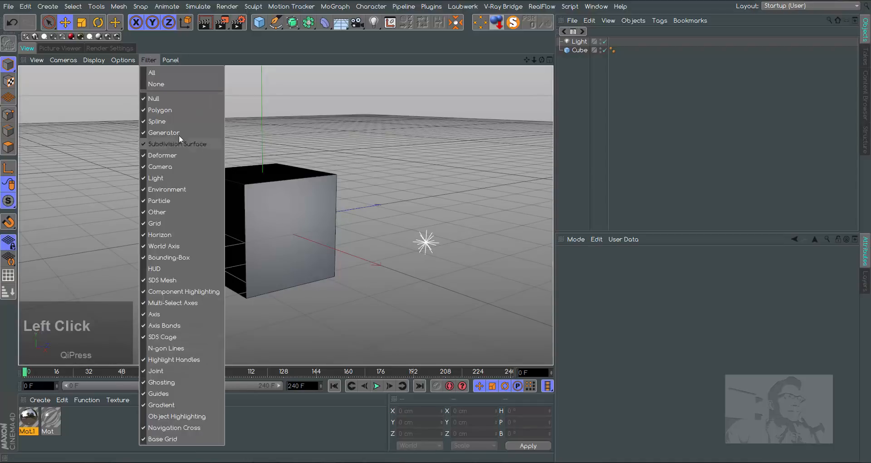
{"action": "left_click", "coordinate": [349, 192]}
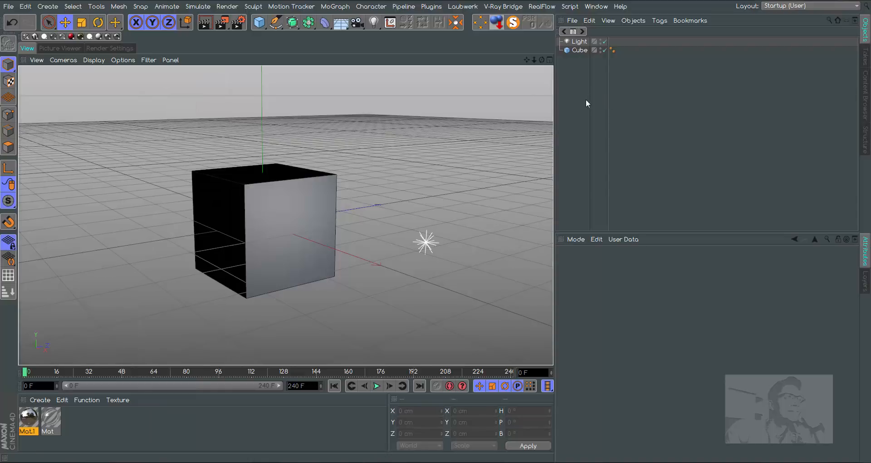
- Delete the light from the scene and view the cube from a lower angle
{"action": "left_click", "coordinate": [579, 42]}
{"action": "key", "text": "Delete"}
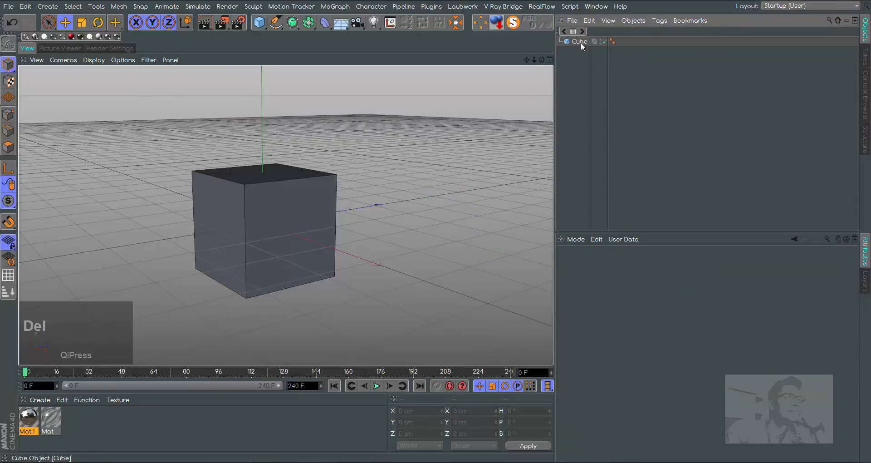
{"action": "left_click_drag", "start_coordinate": [535, 60], "coordinate": [519, 76]}
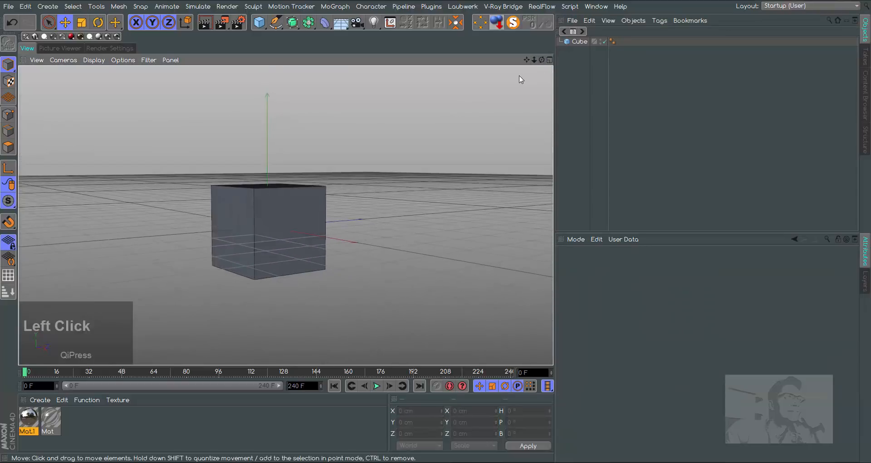
- Orbit, pan, zoom and roll the perspective view around the cube to examine it with a tilted horizon
{"action": "left_click_drag", "start_coordinate": [443, 130], "coordinate": [412, 136], "text": "alt"}
{"action": "right_click_drag", "start_coordinate": [412, 136], "coordinate": [403, 152], "text": "alt"}
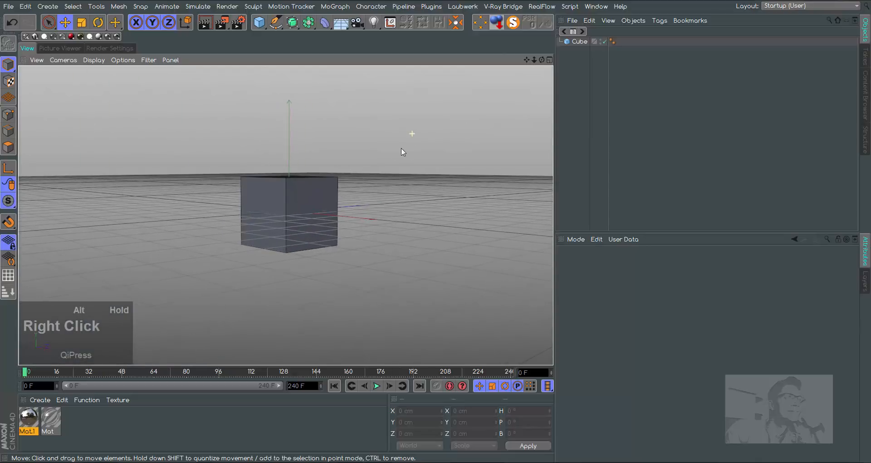
{"action": "left_click_drag", "start_coordinate": [417, 156], "coordinate": [391, 157], "text": "alt"}
{"action": "left_click_drag", "start_coordinate": [397, 159], "coordinate": [414, 159], "text": "alt"}
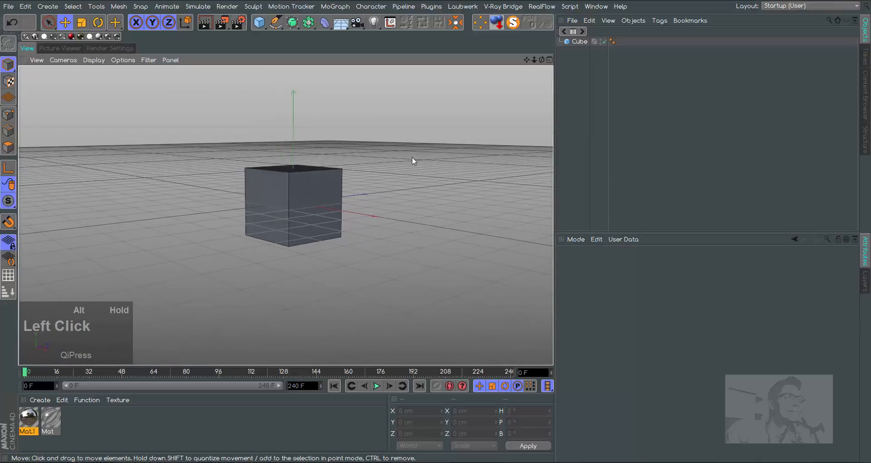
{"action": "middle_click_drag", "start_coordinate": [352, 157], "coordinate": [435, 161], "text": "alt"}
{"action": "left_click_drag", "start_coordinate": [435, 162], "coordinate": [465, 171], "text": "ctrl+alt"}
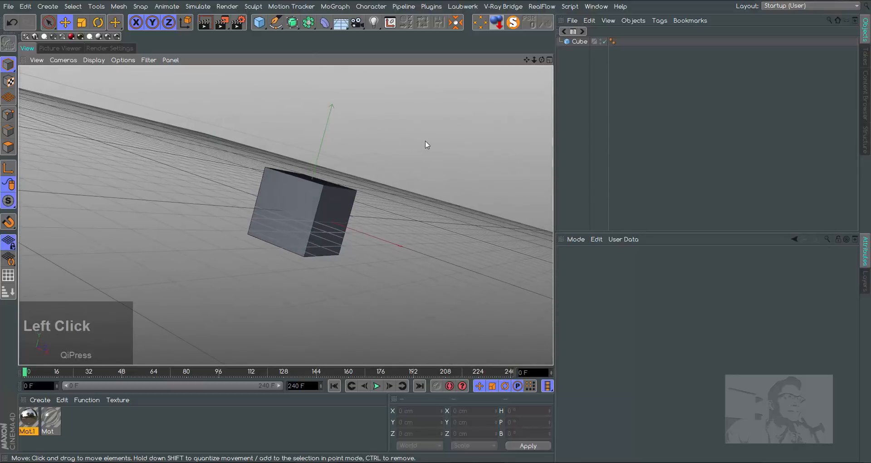
{"action": "left_click_drag", "start_coordinate": [399, 177], "coordinate": [381, 166], "text": "alt"}
{"action": "mouse_move", "coordinate": [381, 165]}
{"action": "middle_mouse_down", "text": "alt"}
{"action": "mouse_move", "coordinate": [327, 182]}
{"action": "mouse_move", "coordinate": [383, 150]}
{"action": "middle_mouse_up", "text": "alt"}
{"action": "right_click_drag", "start_coordinate": [384, 150], "coordinate": [420, 167], "text": "alt"}
{"action": "left_click_drag", "start_coordinate": [418, 165], "coordinate": [433, 209], "text": "ctrl+alt"}
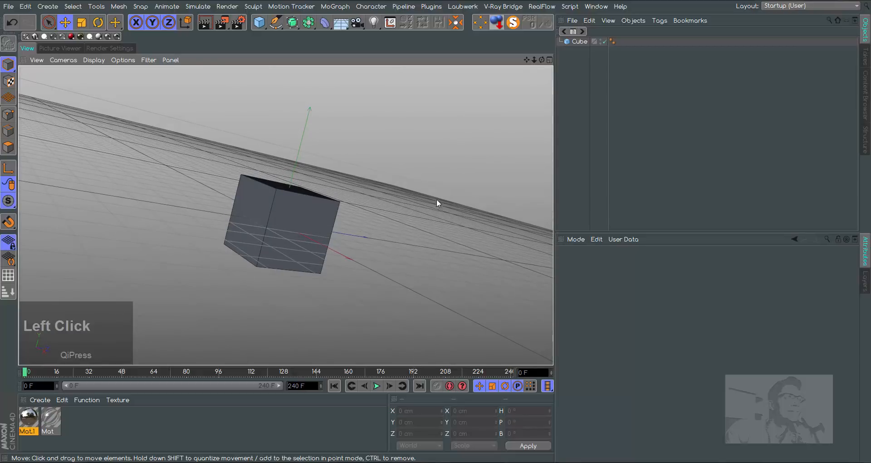
- Reset the tilted view by switching the camera to Parallel and back to Perspective, with the cube framed slightly smaller
{"action": "left_click", "coordinate": [75, 61]}
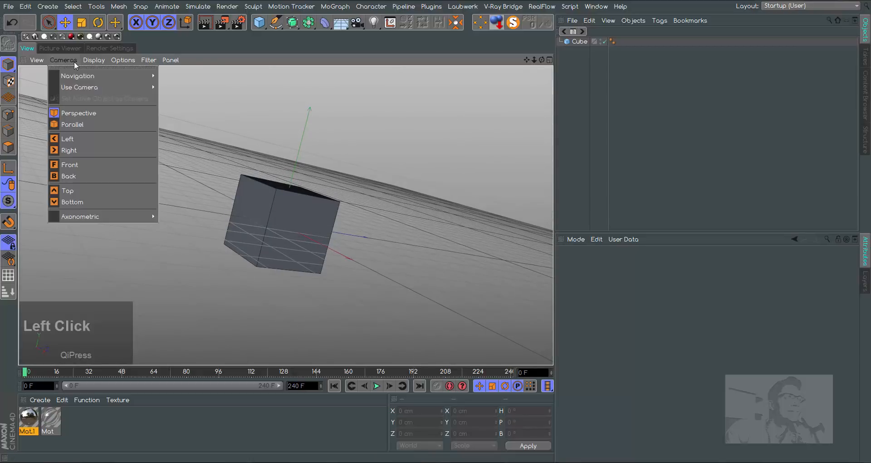
{"action": "left_click", "coordinate": [78, 124]}
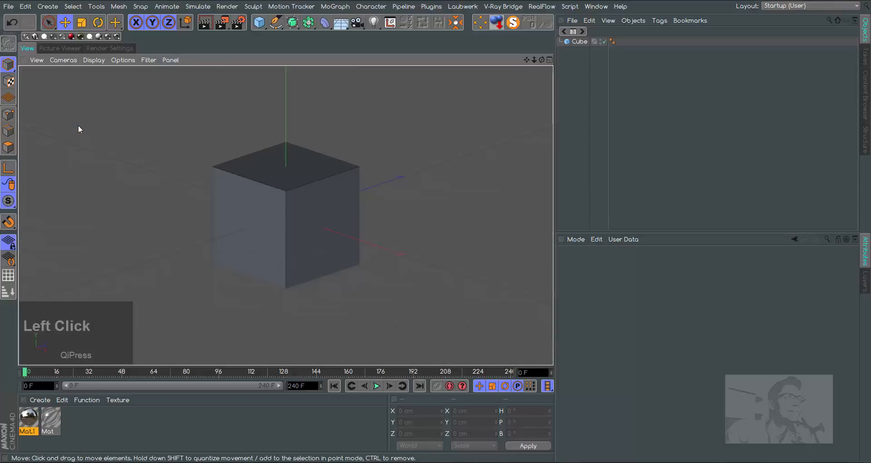
{"action": "left_click", "coordinate": [69, 60]}
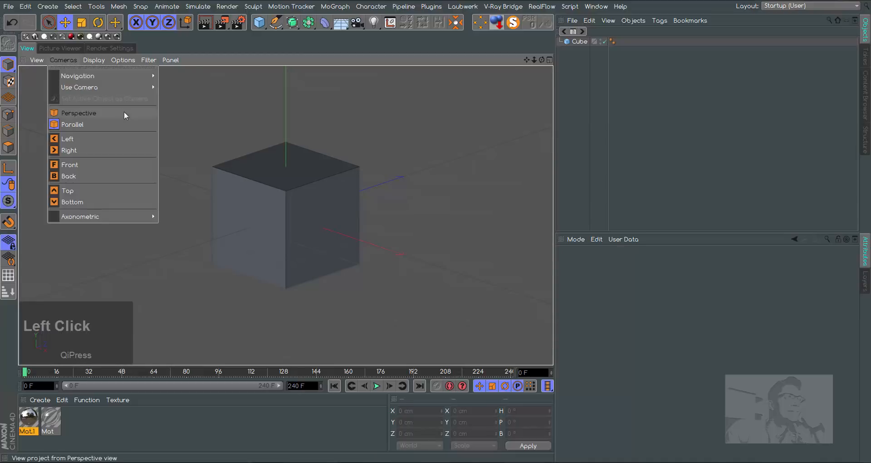
{"action": "left_click", "coordinate": [78, 112]}
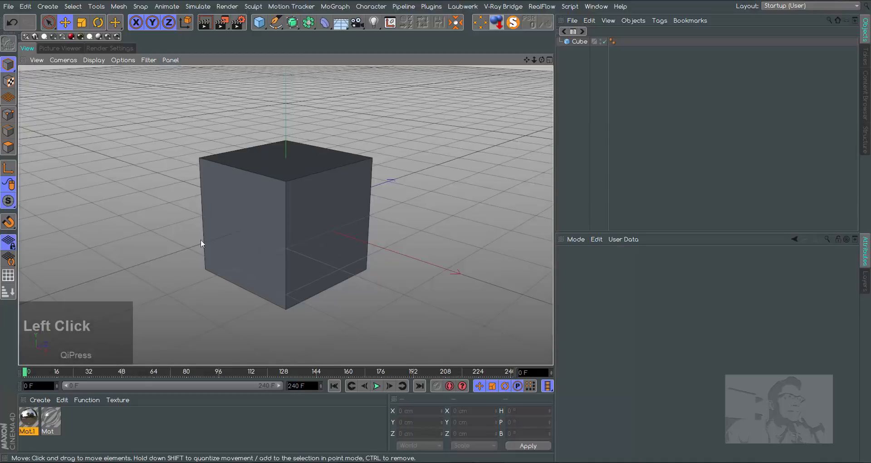
{"action": "left_click_drag", "start_coordinate": [534, 60], "coordinate": [196, 103]}
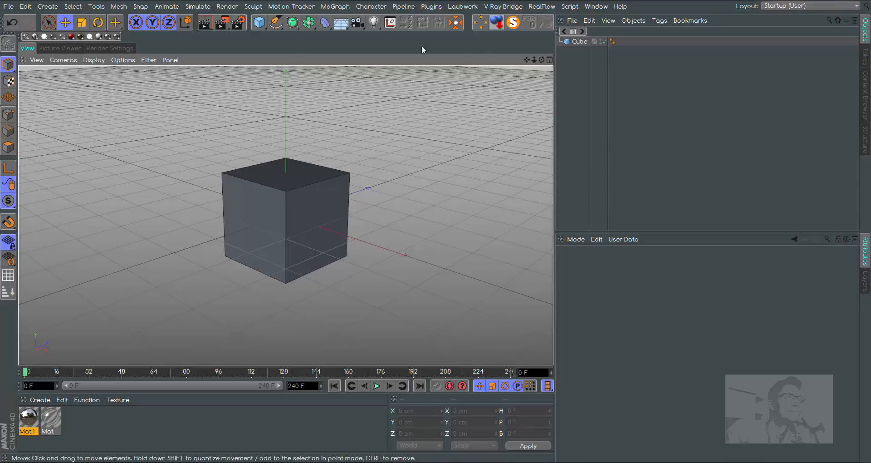
- Turn the HUD filter back on in the viewport
{"action": "left_click", "coordinate": [144, 62]}
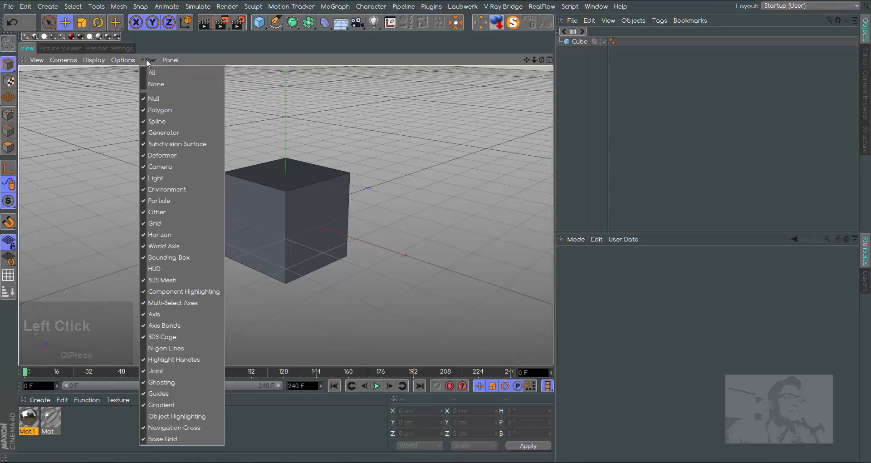
{"action": "left_click", "coordinate": [146, 269]}
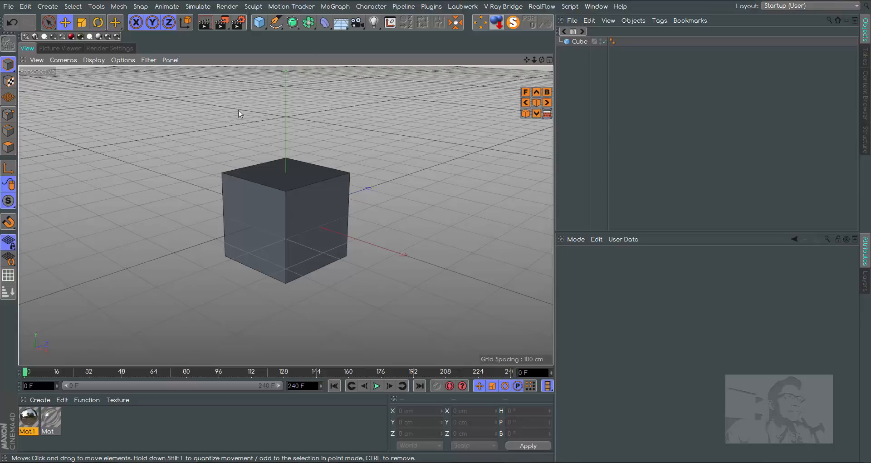
{"action": "left_click", "coordinate": [149, 60]}
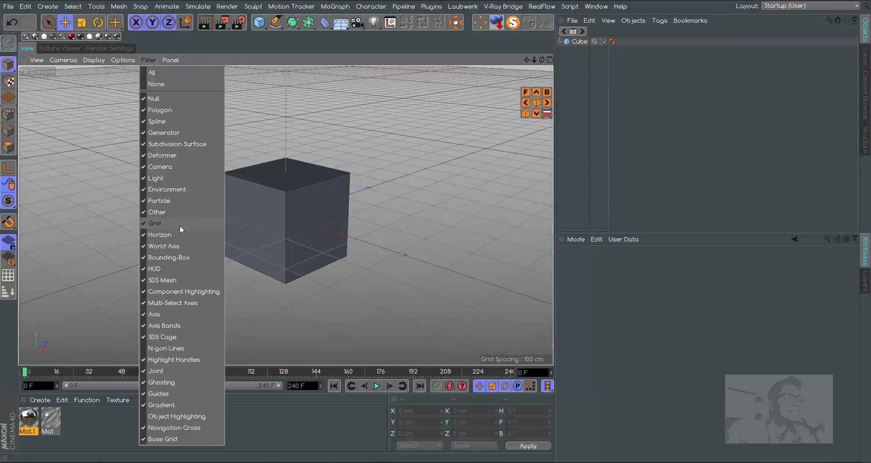
{"action": "left_click", "coordinate": [172, 200]}
{"action": "left_click", "coordinate": [408, 137]}
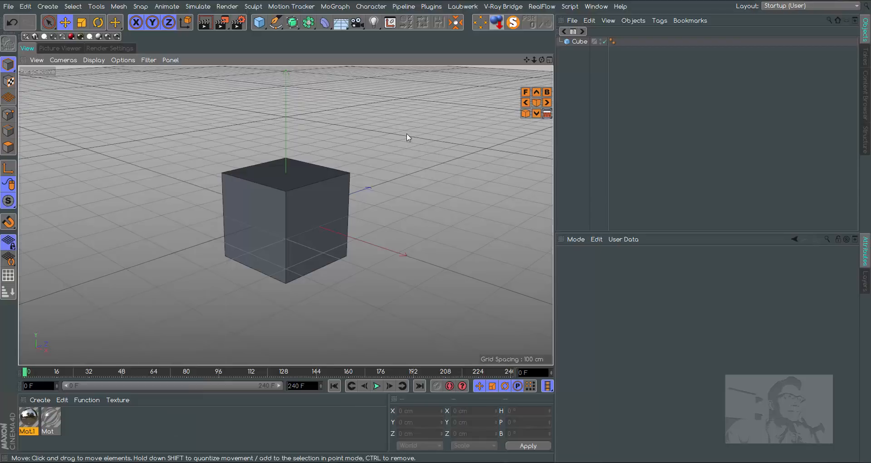
- Roll the view with the HUD shown, and level it again by changing the projection to Parallel and back to Perspective
{"action": "left_click_drag", "start_coordinate": [435, 148], "coordinate": [346, 134], "text": "alt"}
{"action": "left_click", "coordinate": [67, 60]}
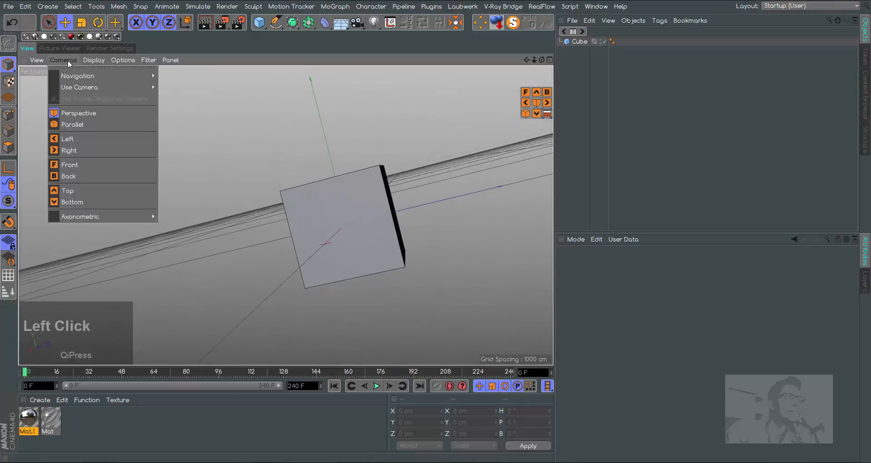
{"action": "left_click", "coordinate": [74, 122]}
{"action": "left_click", "coordinate": [67, 59]}
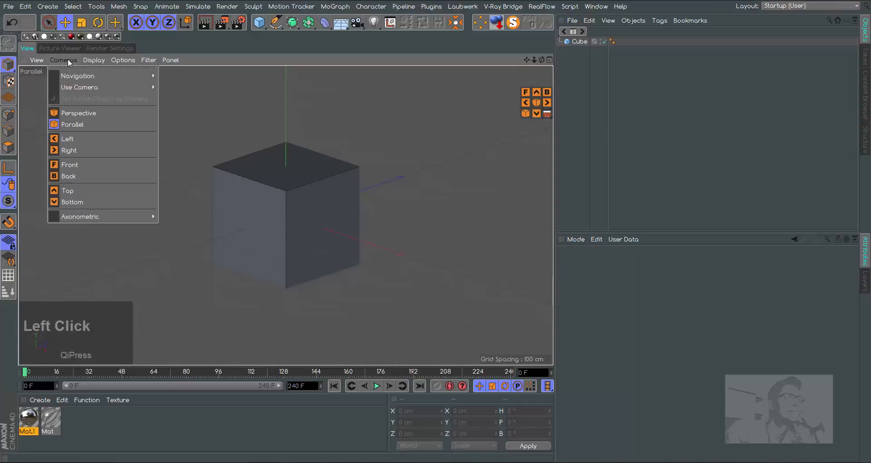
{"action": "left_click", "coordinate": [79, 113]}
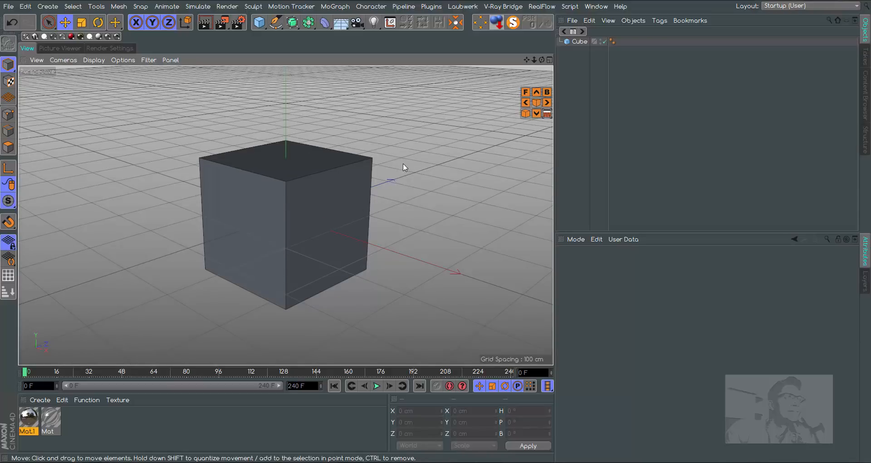
- Tilt the perspective view around the cube and restore the standard view with Frame Default
{"action": "key", "text": "ctrl+alt"}
{"action": "left_click_drag", "start_coordinate": [374, 142], "coordinate": [136, 136], "text": "alt"}
{"action": "left_click", "coordinate": [37, 60]}
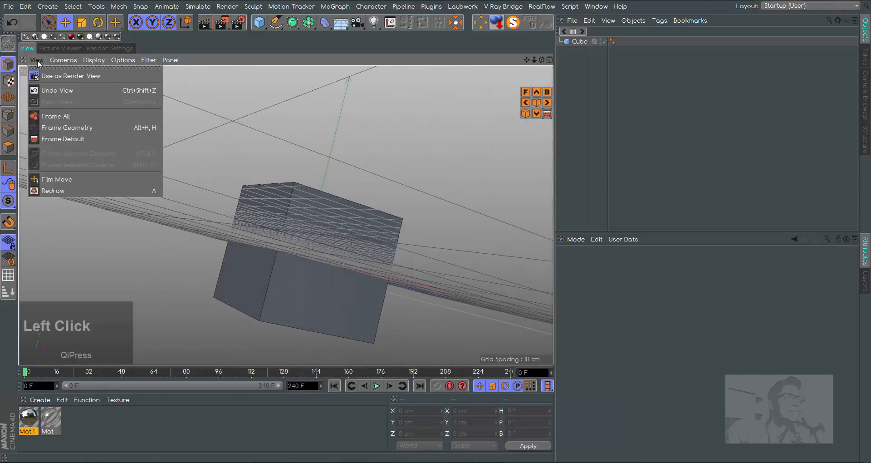
{"action": "left_click", "coordinate": [72, 137]}
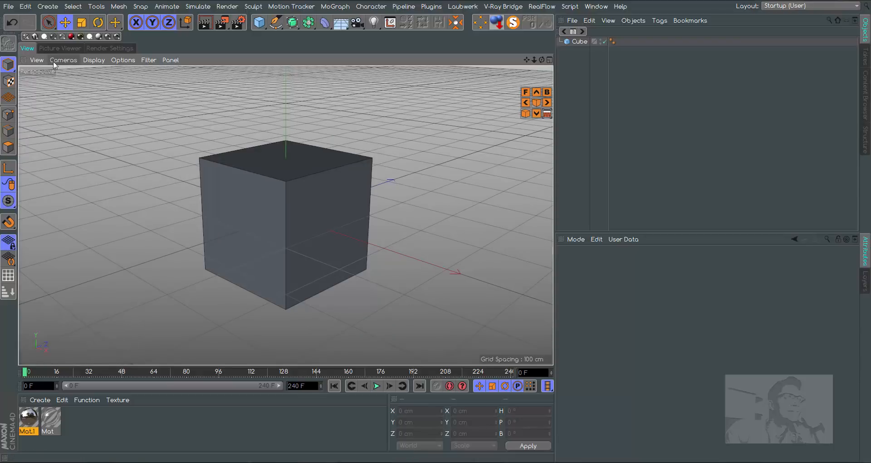
{"action": "left_click", "coordinate": [36, 60]}
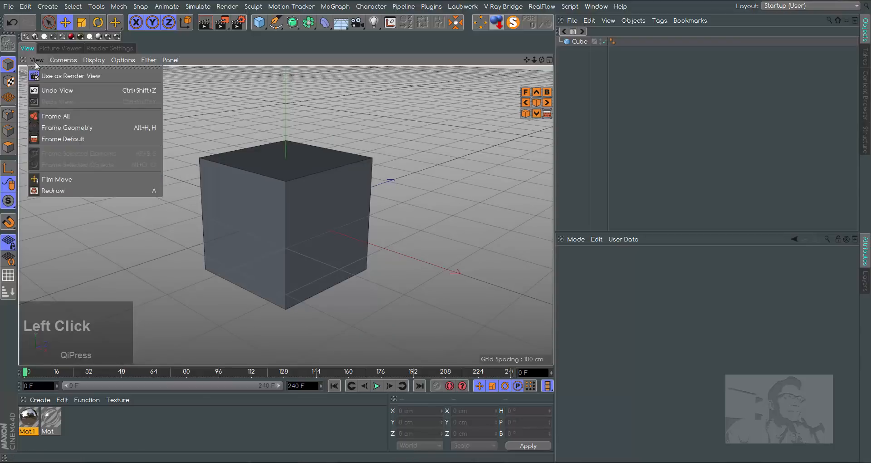
{"action": "left_click", "coordinate": [73, 137]}
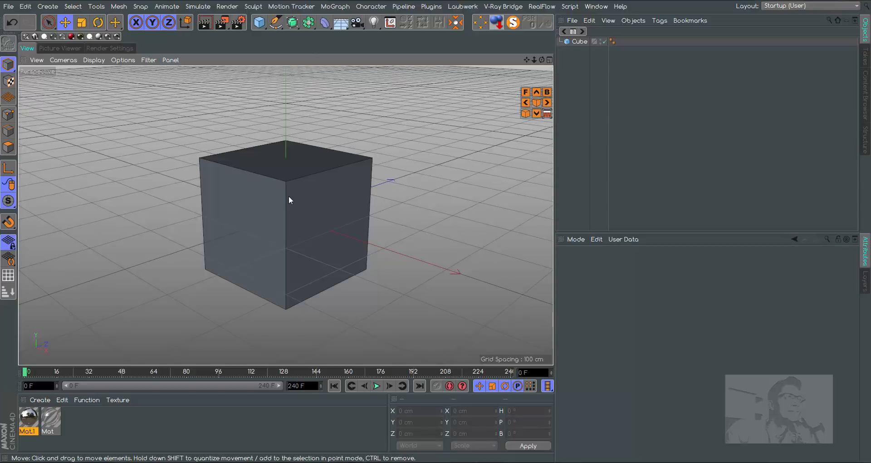
- Set the project's View Clipping to Tiny and test zooming in close to the cube's front corner and back out
{"action": "left_click_drag", "start_coordinate": [533, 62], "coordinate": [286, 215]}
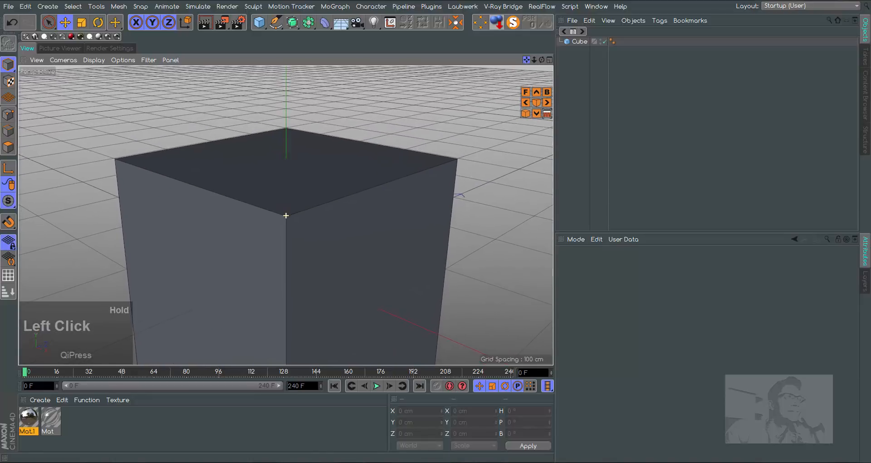
{"action": "left_click_drag", "start_coordinate": [533, 61], "coordinate": [484, 163]}
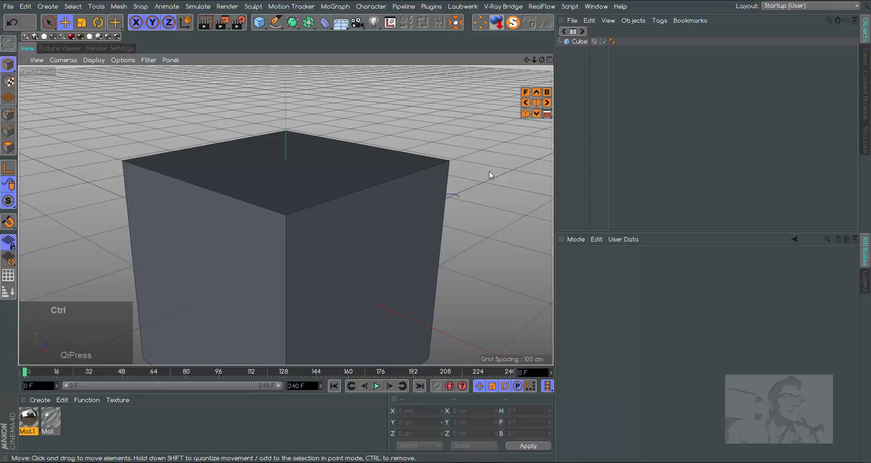
{"action": "key", "text": "ctrl+d"}
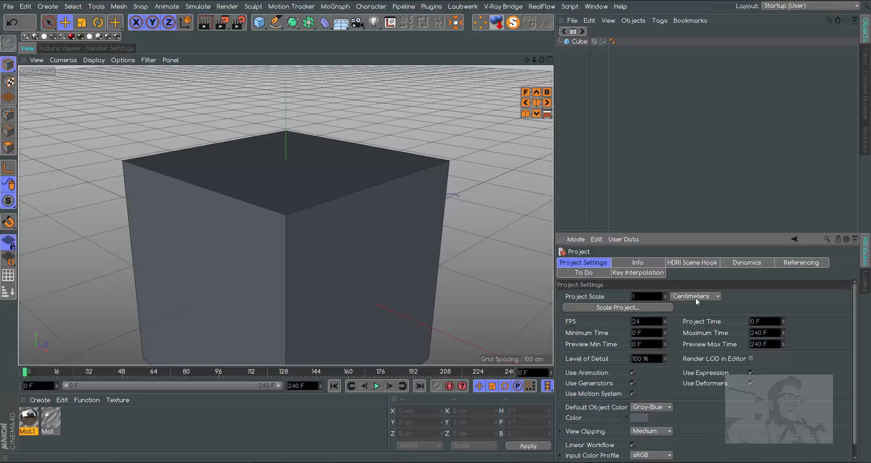
{"action": "left_click", "coordinate": [653, 431]}
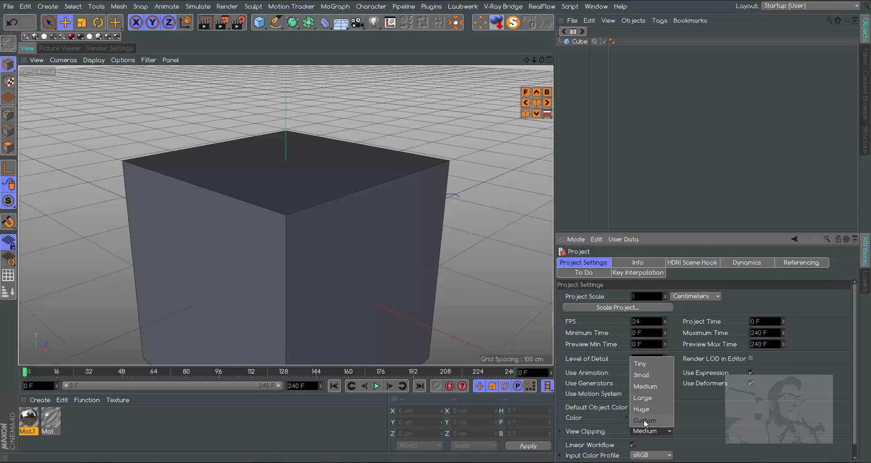
{"action": "left_click", "coordinate": [642, 365]}
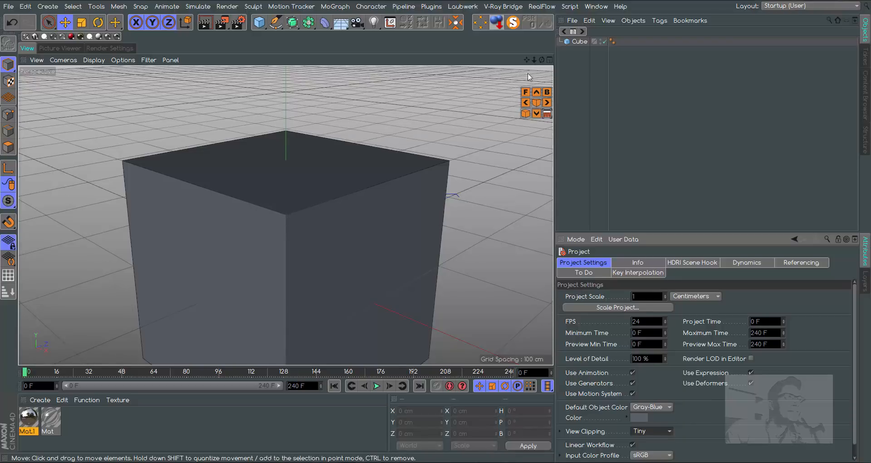
{"action": "left_click_drag", "start_coordinate": [534, 59], "coordinate": [546, 92]}
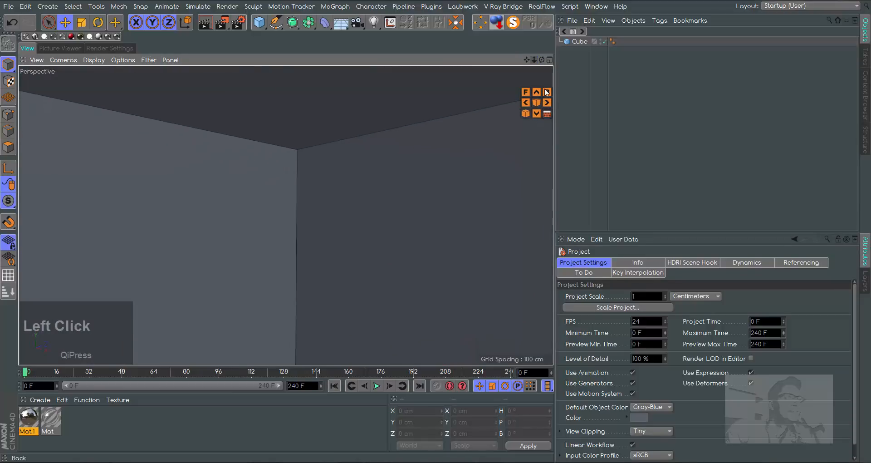
{"action": "left_click_drag", "start_coordinate": [526, 57], "coordinate": [516, 122]}
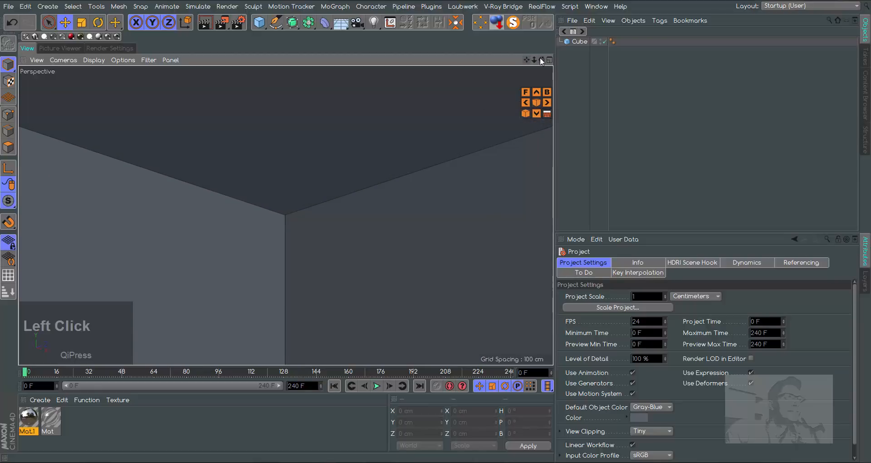
{"action": "mouse_move", "coordinate": [534, 61]}
{"action": "left_mouse_down"}
{"action": "mouse_move", "coordinate": [518, 72]}
{"action": "mouse_move", "coordinate": [534, 70]}
{"action": "left_mouse_up"}
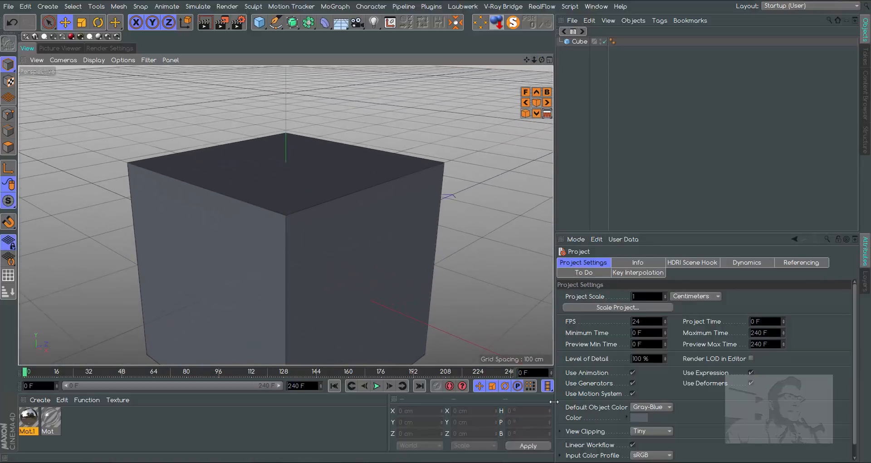
- Set the project's View Clipping to Medium and zoom out until the whole cube is in view
{"action": "key", "text": "ctrl+d"}
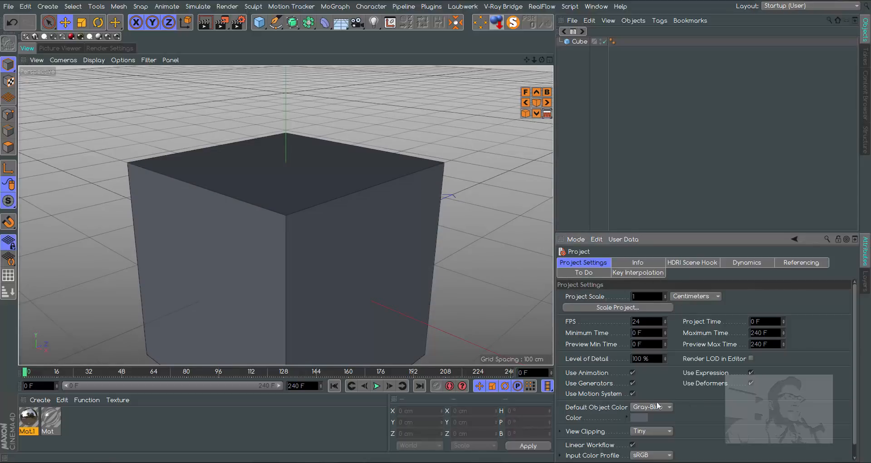
{"action": "left_click", "coordinate": [642, 432]}
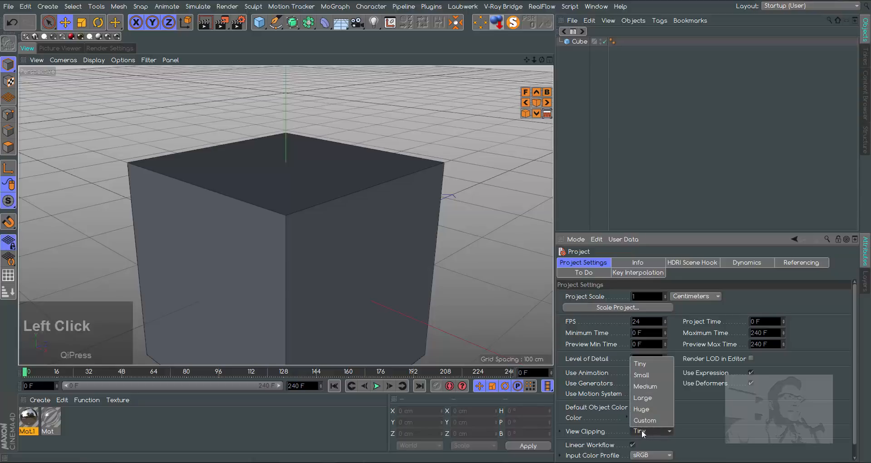
{"action": "left_click", "coordinate": [652, 386]}
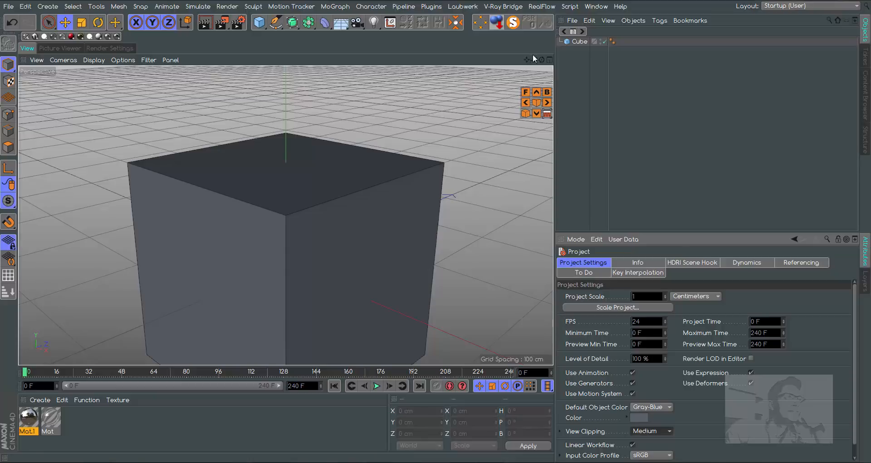
{"action": "left_click_drag", "start_coordinate": [534, 61], "coordinate": [494, 195]}
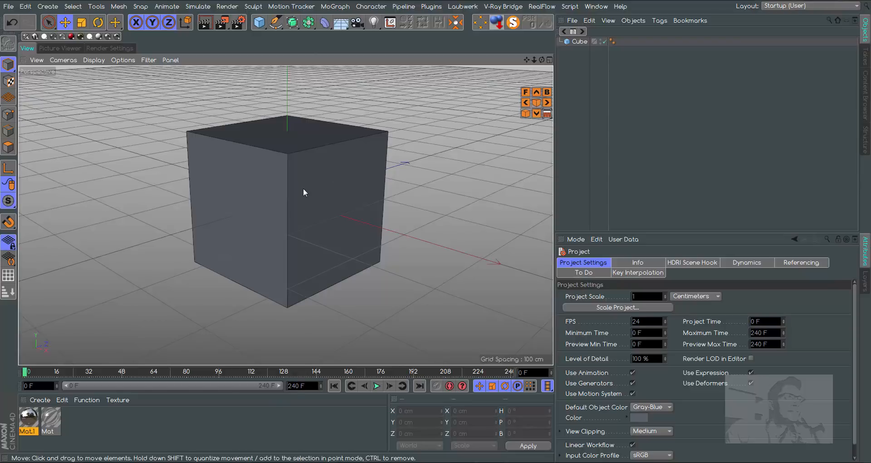
- Apply the Mat.1 material to the cube and orbit around it to check the reflections on its faces
{"action": "left_click_drag", "start_coordinate": [30, 418], "coordinate": [229, 240]}
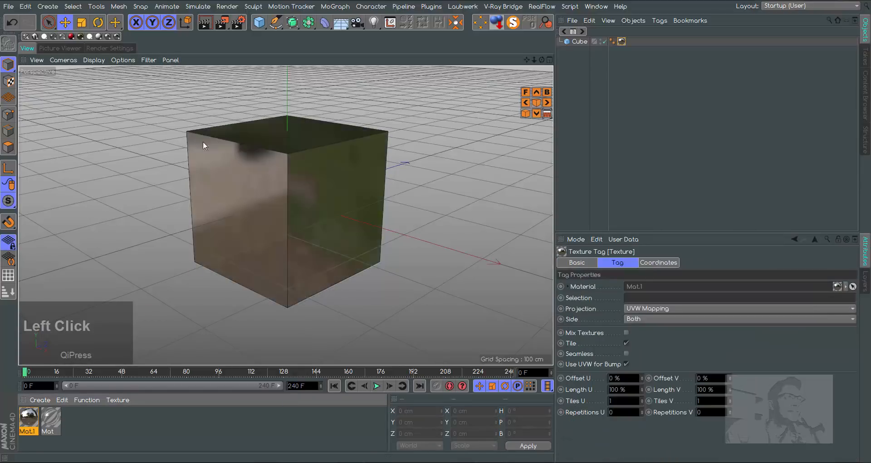
{"action": "left_click_drag", "start_coordinate": [541, 60], "coordinate": [567, 62]}
{"action": "left_click_drag", "start_coordinate": [285, 215], "coordinate": [297, 262]}
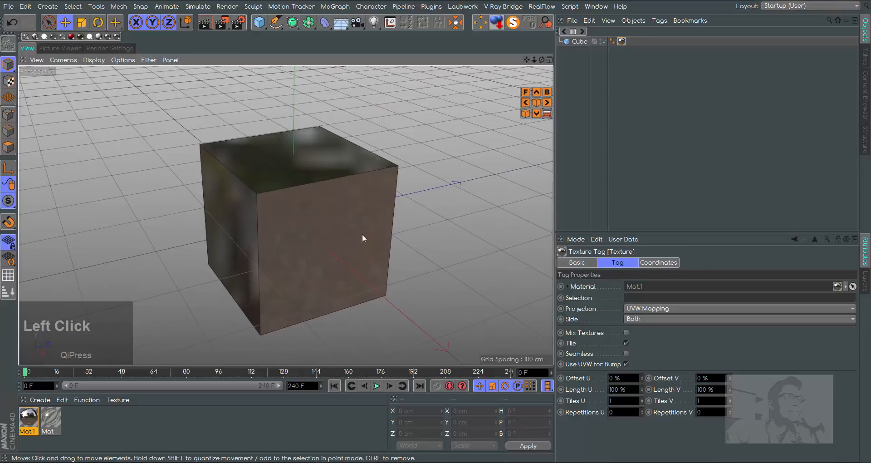
{"action": "left_click_drag", "start_coordinate": [541, 59], "coordinate": [286, 213]}
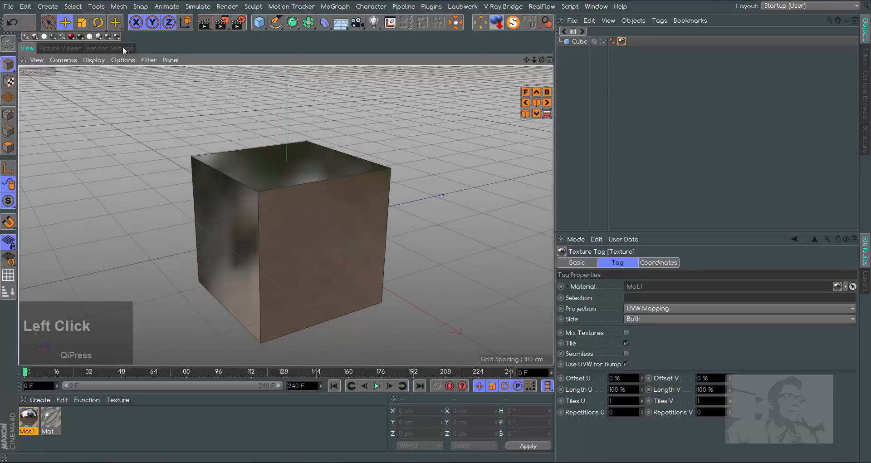
- Disable Ambient Occlusion in the render settings and set the renderer to Standard
{"action": "left_click", "coordinate": [122, 49]}
{"action": "left_click", "coordinate": [23, 173]}
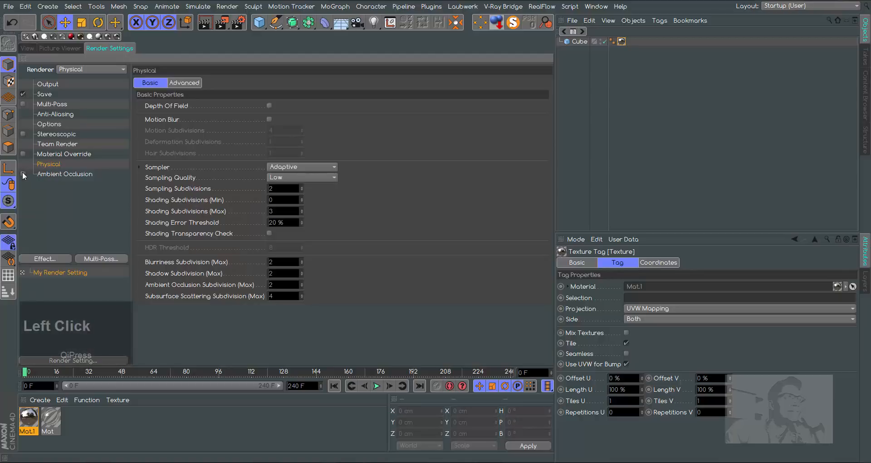
{"action": "left_click", "coordinate": [91, 71]}
{"action": "left_click", "coordinate": [83, 79]}
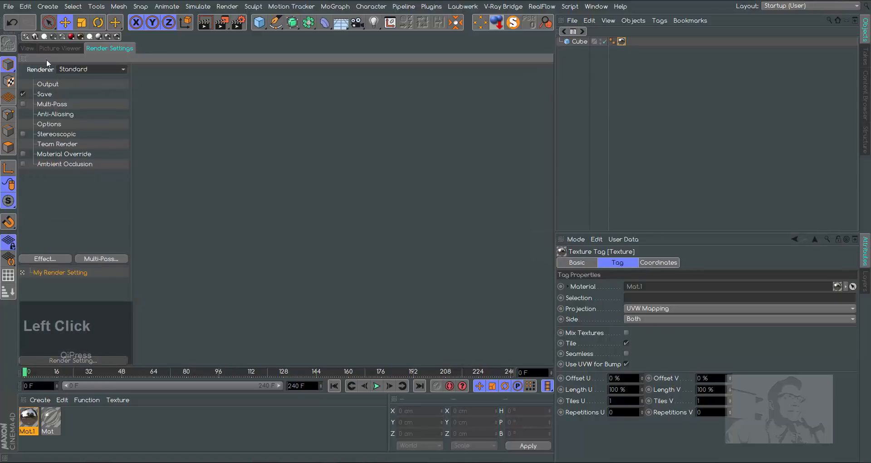
- Render the cube in the perspective view to check its reflections, and return to the editable view with the cube selected
{"action": "left_click", "coordinate": [31, 48]}
{"action": "left_click", "coordinate": [205, 22]}
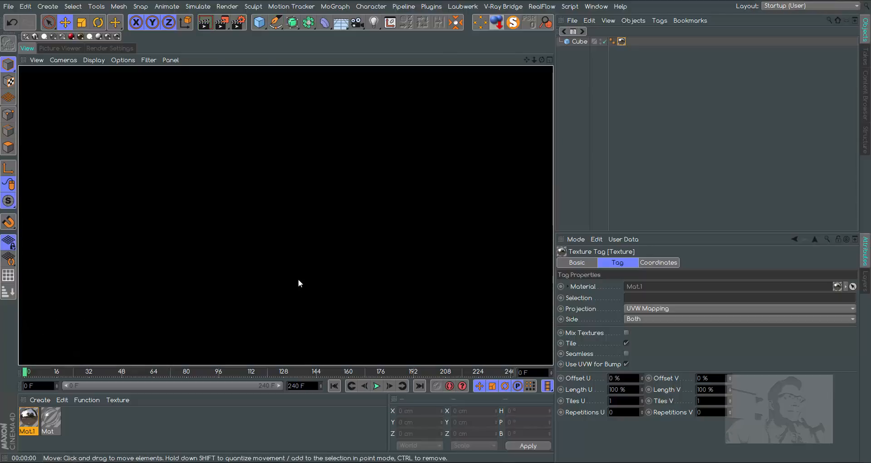
{"action": "left_click", "coordinate": [367, 249]}
{"action": "left_click", "coordinate": [366, 247]}
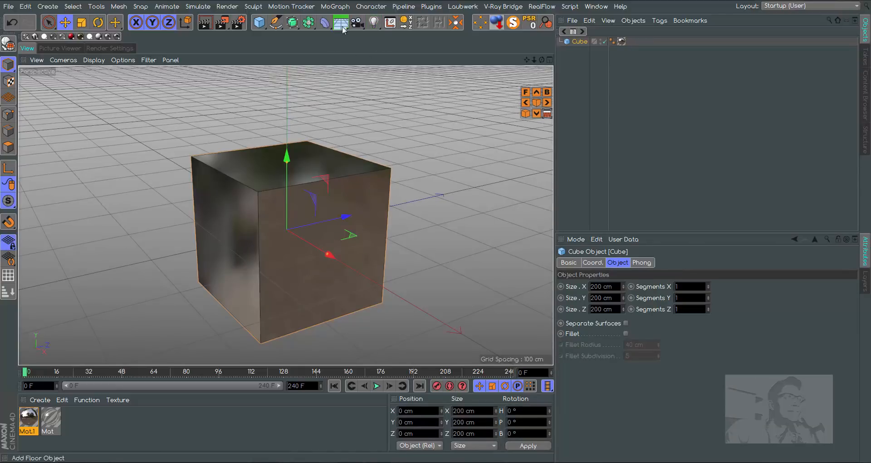
- Add a Sky object to the scene and test-render the perspective view
{"action": "left_click_drag", "start_coordinate": [343, 30], "coordinate": [380, 45]}
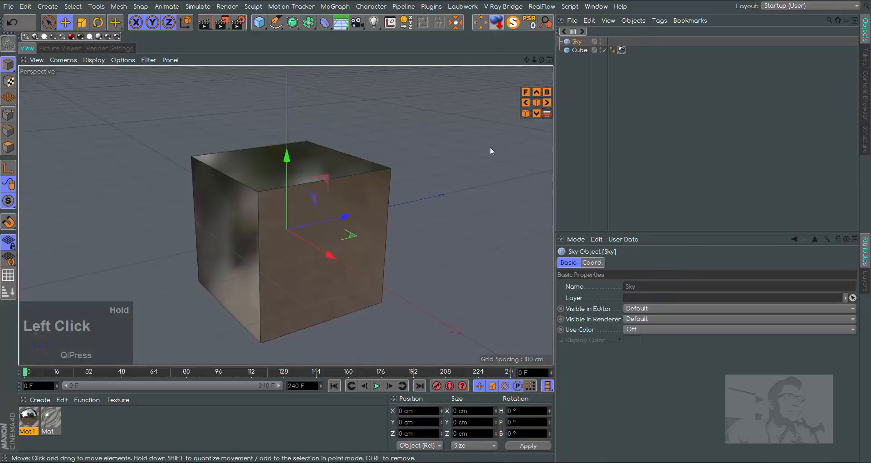
{"action": "left_click", "coordinate": [205, 22]}
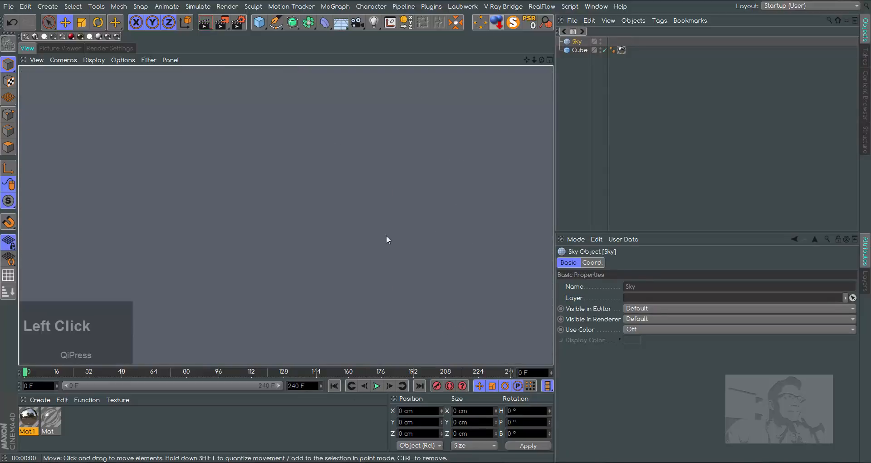
{"action": "left_click", "coordinate": [295, 286]}
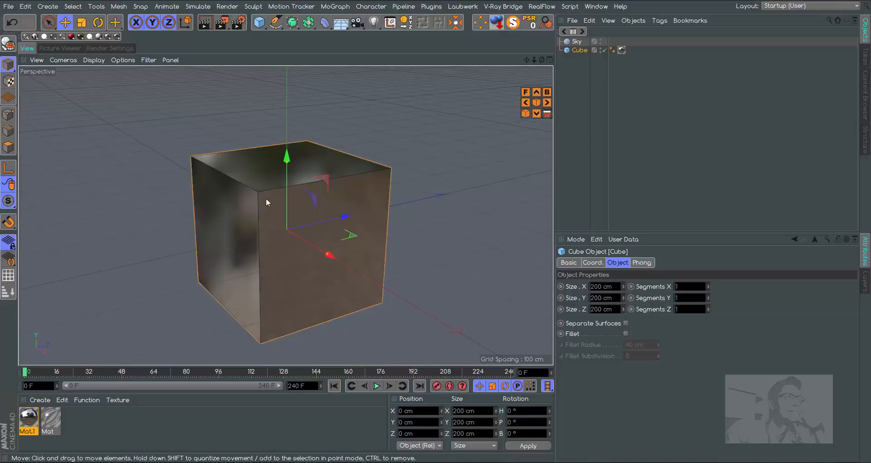
- Add a light in front of the cube at about -168 cm on Z and render the lit face
{"action": "left_click_drag", "start_coordinate": [374, 21], "coordinate": [415, 35]}
{"action": "left_click_drag", "start_coordinate": [350, 212], "coordinate": [254, 221]}
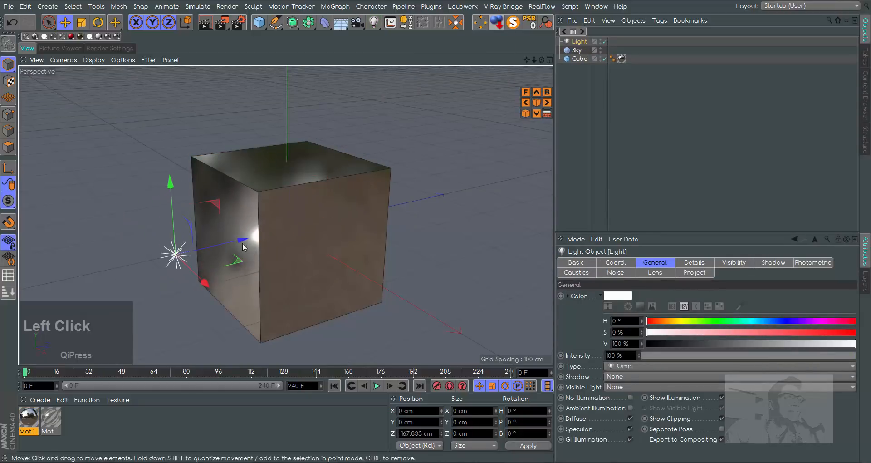
{"action": "left_click_drag", "start_coordinate": [539, 59], "coordinate": [314, 83]}
{"action": "left_click", "coordinate": [202, 24]}
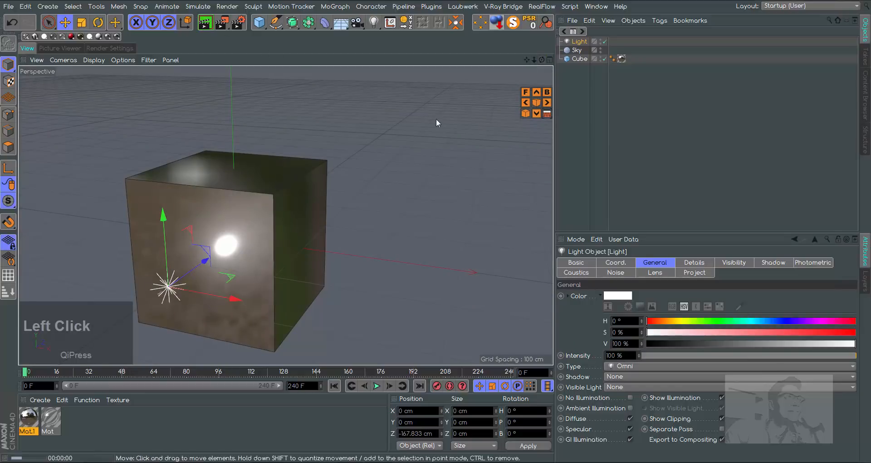
{"action": "left_click", "coordinate": [478, 146]}
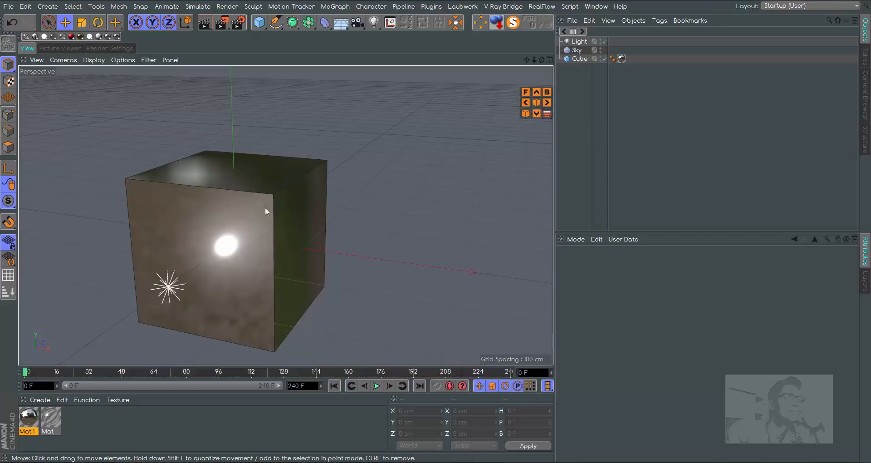
- Search the Content Browser presets for hdr and load the Sunny Park material from the HDRI light setups into the project
{"action": "left_click", "coordinate": [526, 59]}
{"action": "left_click_drag", "start_coordinate": [526, 60], "coordinate": [467, 93]}
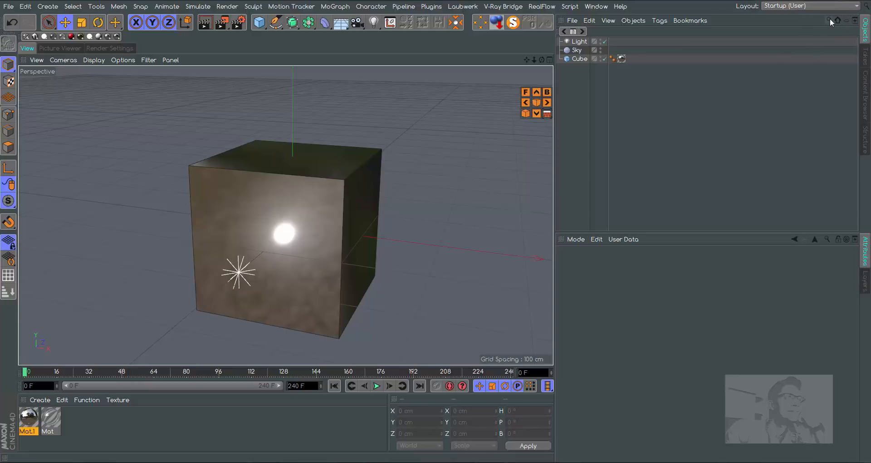
{"action": "left_click", "coordinate": [864, 90]}
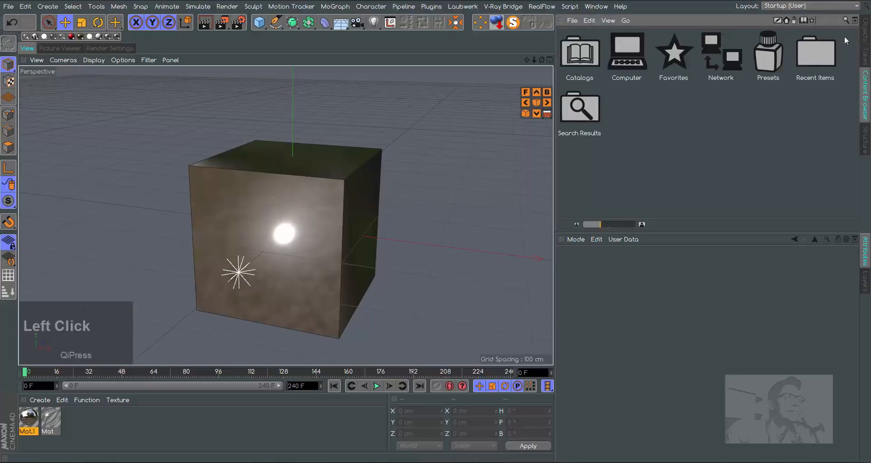
{"action": "left_click", "coordinate": [845, 20]}
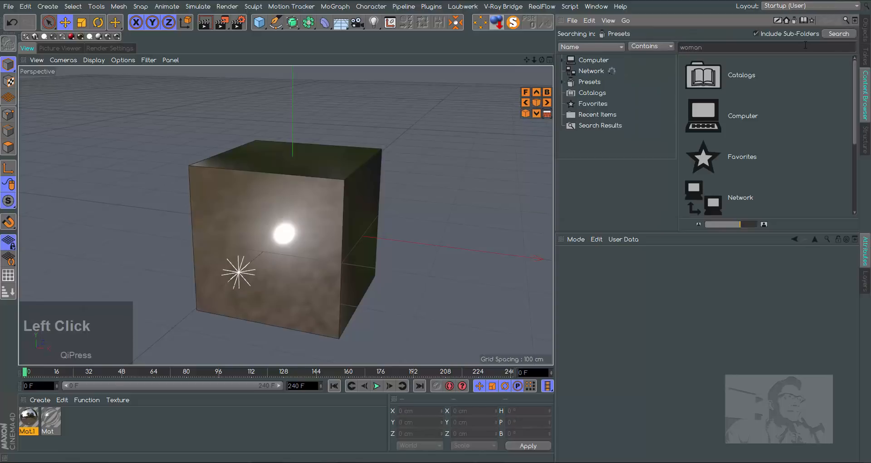
{"action": "type", "text": "hdr"}
{"action": "key", "text": "Return"}
{"action": "left_click", "coordinate": [731, 49]}
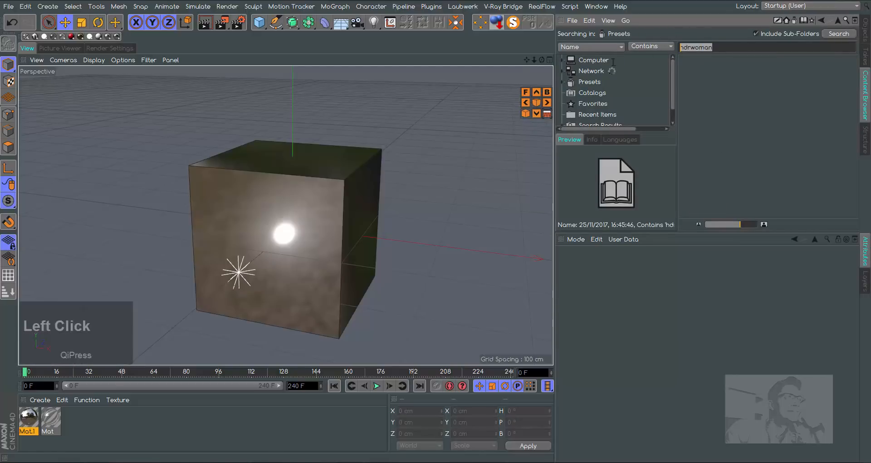
{"action": "type", "text": "hdr"}
{"action": "left_click", "coordinate": [838, 34]}
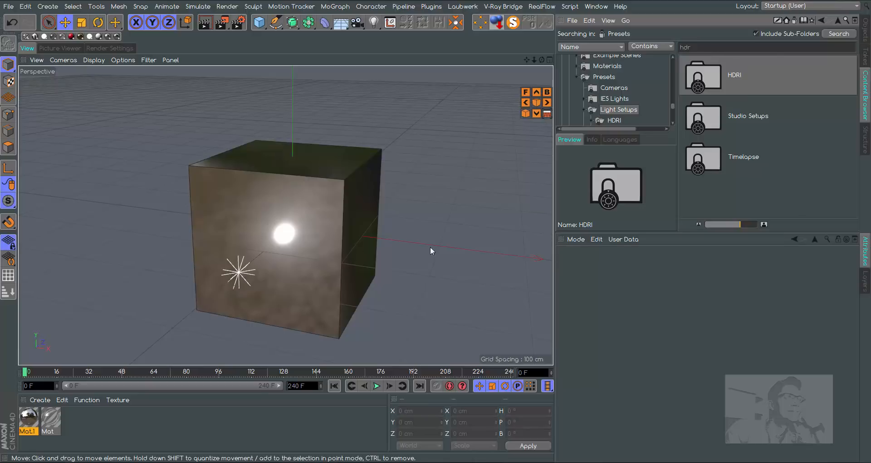
{"action": "double_click", "coordinate": [762, 89]}
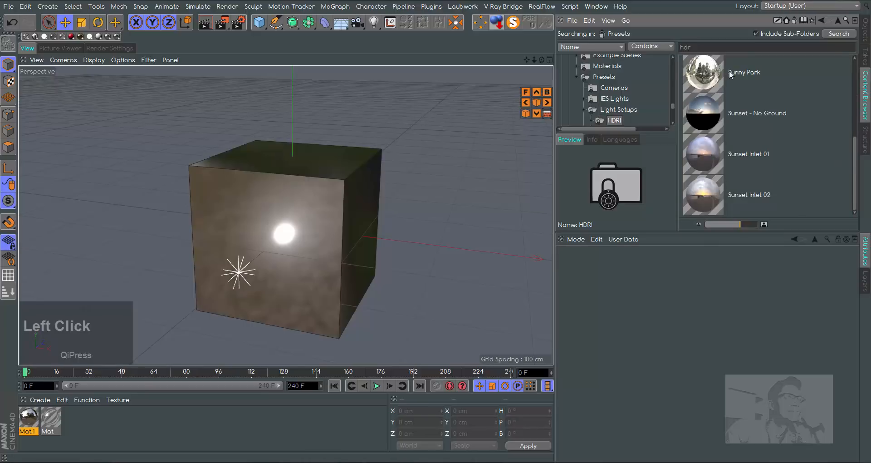
{"action": "left_click_drag", "start_coordinate": [738, 73], "coordinate": [80, 422]}
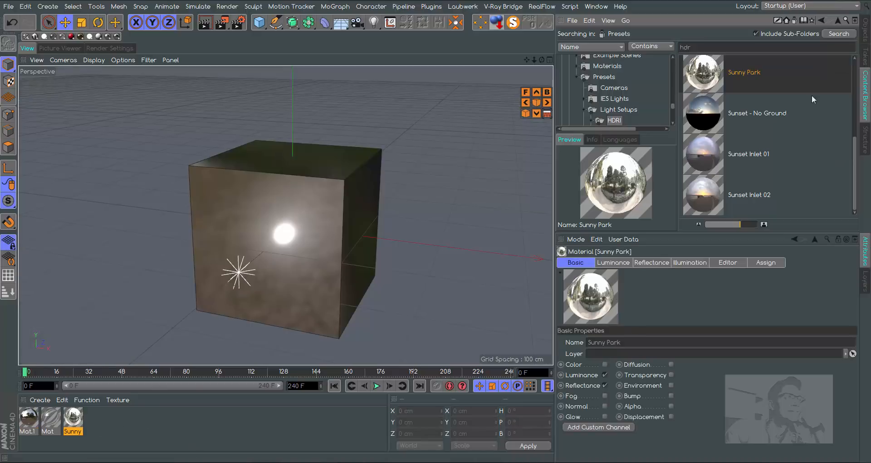
- Apply the Sunny Park material to the Sky object and render the view
{"action": "left_click", "coordinate": [865, 32]}
{"action": "left_click_drag", "start_coordinate": [76, 422], "coordinate": [610, 50]}
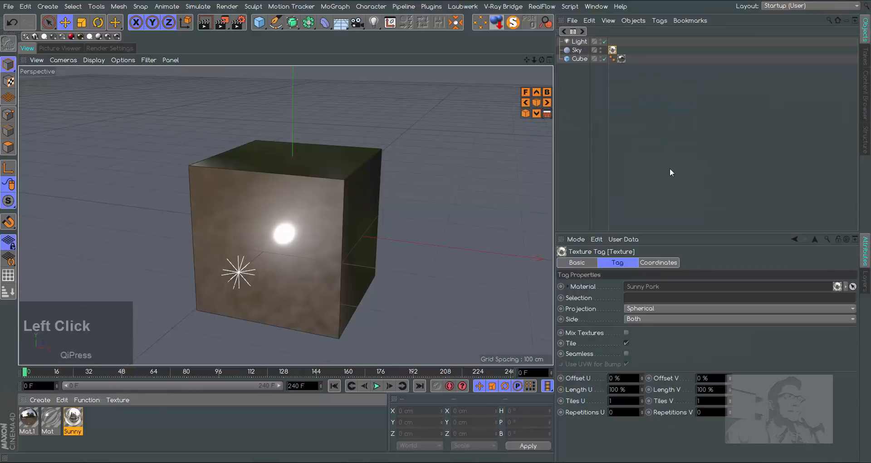
{"action": "left_click", "coordinate": [205, 22]}
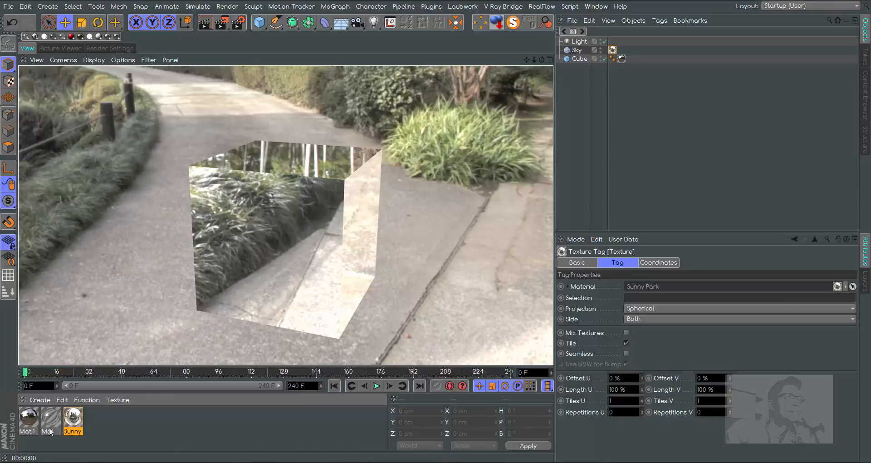
- Disable the Color channel of Mat.1 and show its Reflectance settings
{"action": "double_click", "coordinate": [28, 418]}
{"action": "left_click_drag", "start_coordinate": [388, 58], "coordinate": [553, 27]}
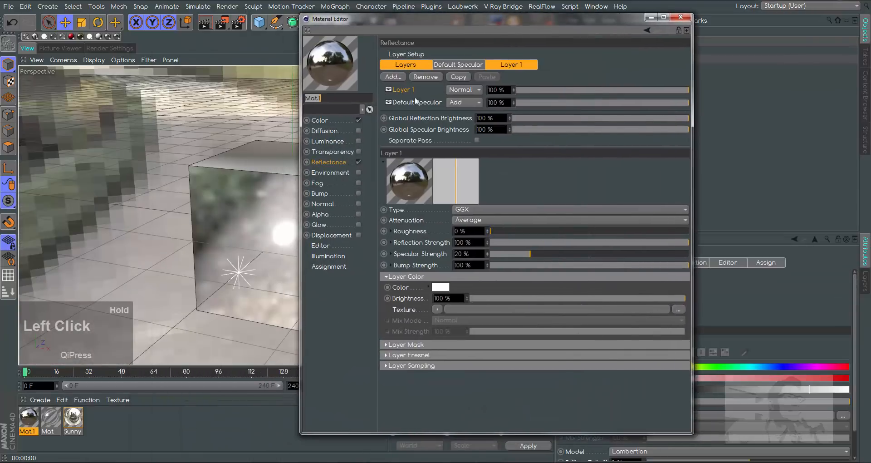
{"action": "left_click", "coordinate": [359, 120]}
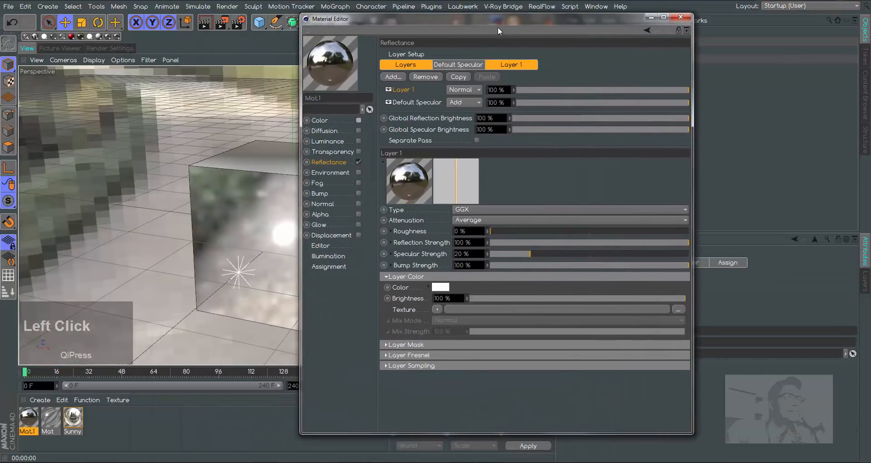
{"action": "left_click_drag", "start_coordinate": [497, 28], "coordinate": [576, 43]}
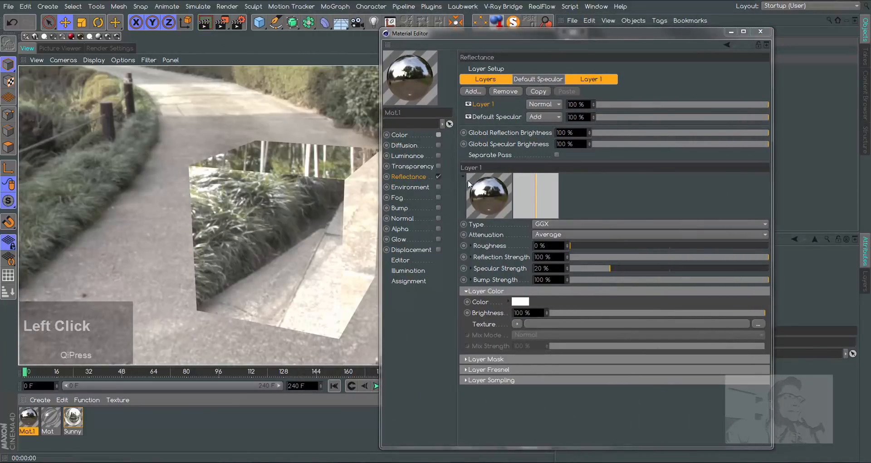
{"action": "left_click", "coordinate": [418, 181]}
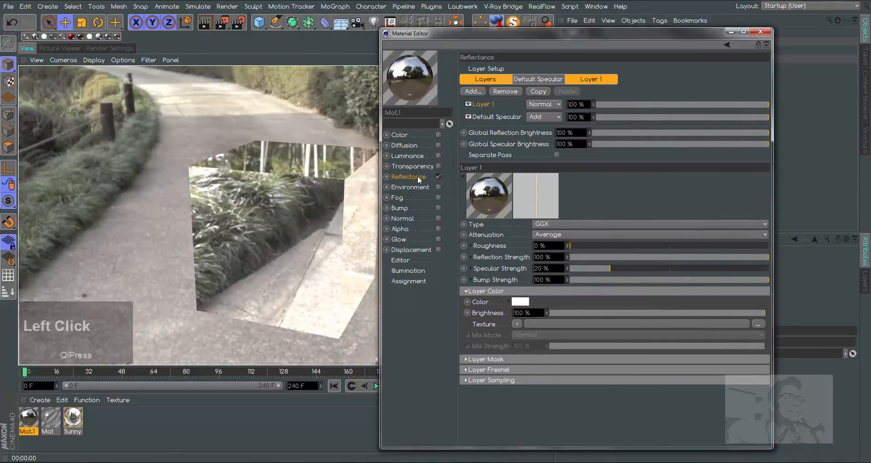
- Test-render Mat.1 with Reflectance Layer 1 at 50% and its Layer Color brightness at 51%, and close the Material Editor
{"action": "left_click", "coordinate": [682, 105]}
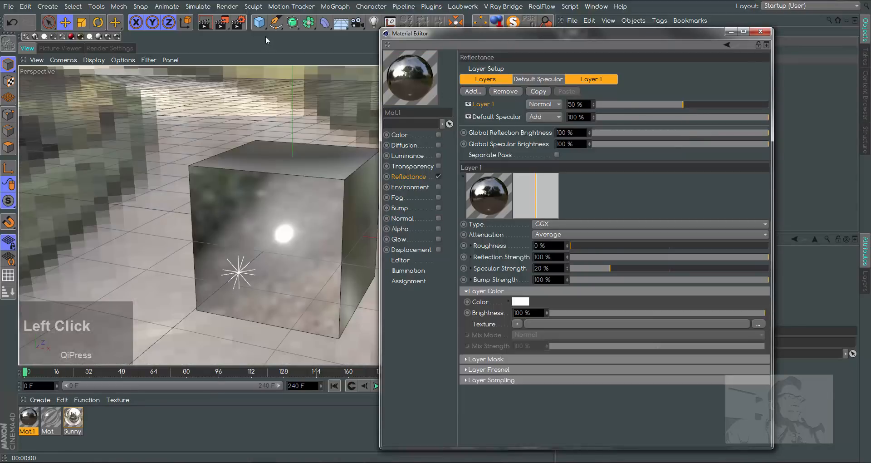
{"action": "left_click", "coordinate": [205, 22]}
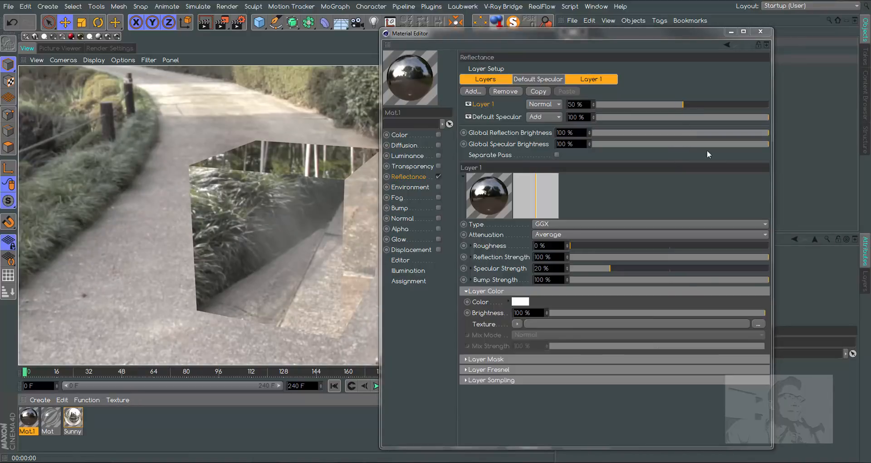
{"action": "left_click", "coordinate": [660, 313]}
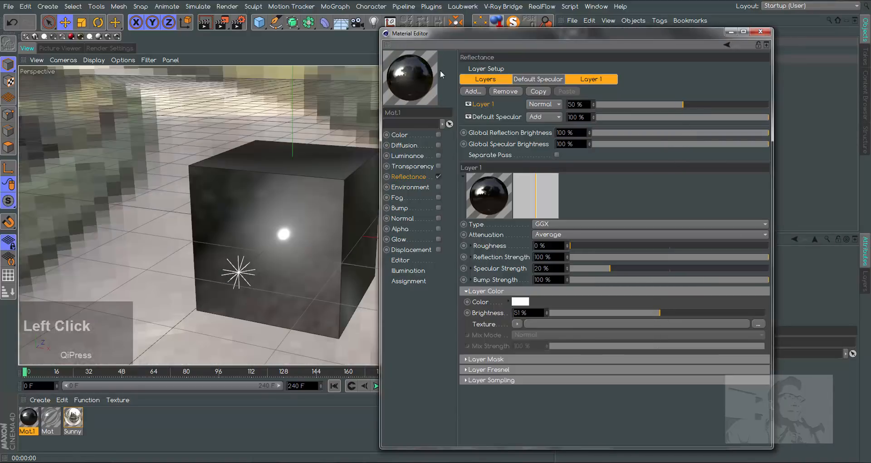
{"action": "left_click", "coordinate": [207, 25]}
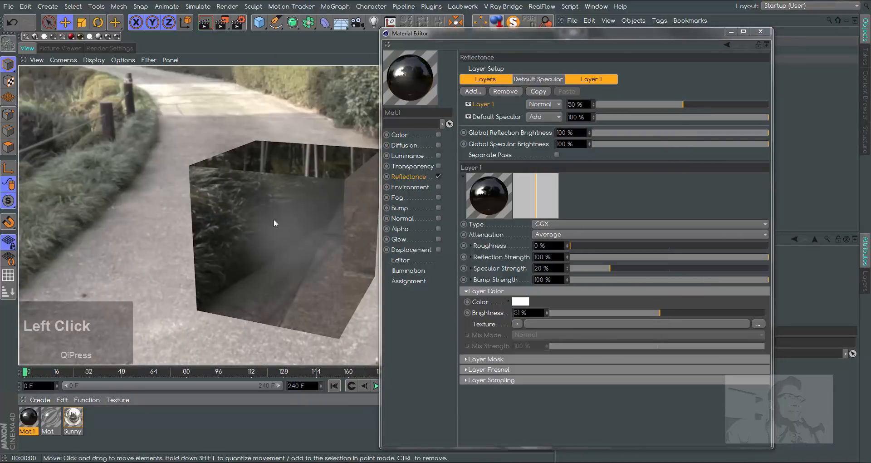
{"action": "left_click_drag", "start_coordinate": [600, 37], "coordinate": [673, 44]}
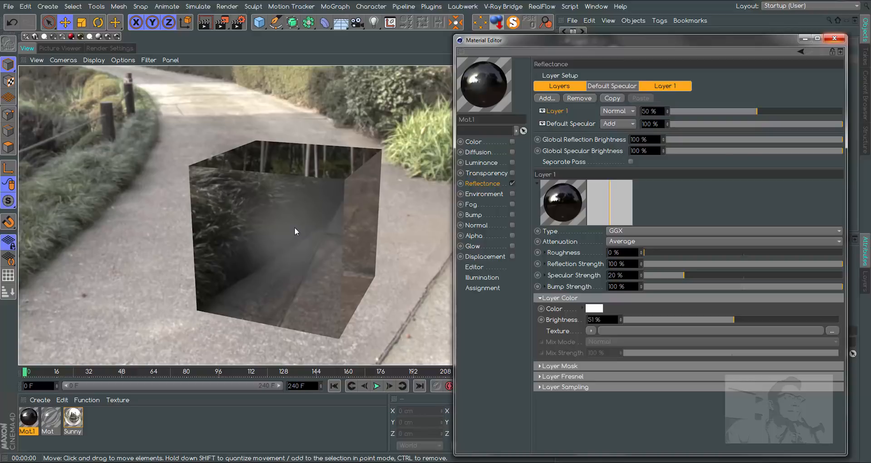
{"action": "left_click", "coordinate": [834, 38]}
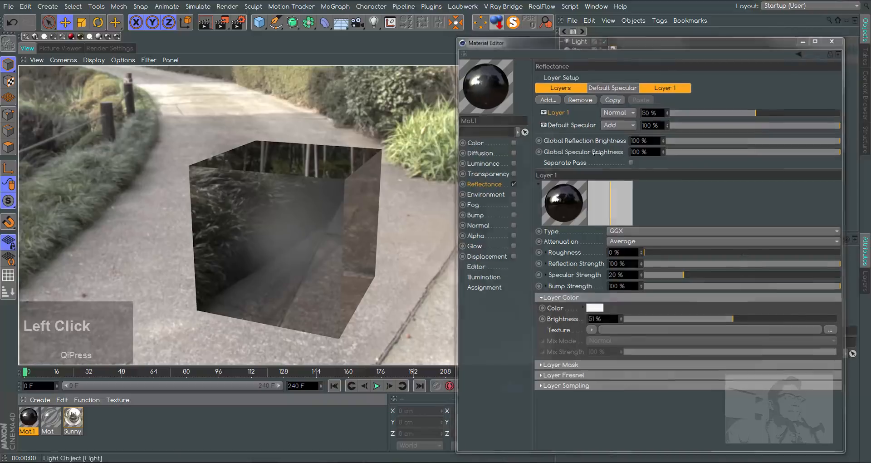
- Clear the scene of all objects and the three existing materials, and reset the perspective view to its default
{"action": "left_click_drag", "start_coordinate": [623, 103], "coordinate": [568, 40]}
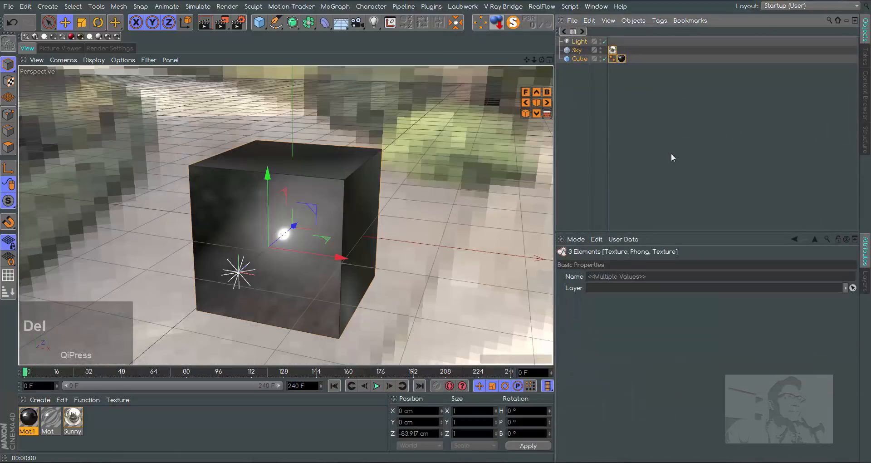
{"action": "key", "text": "Delete"}
{"action": "left_click", "coordinate": [541, 113]}
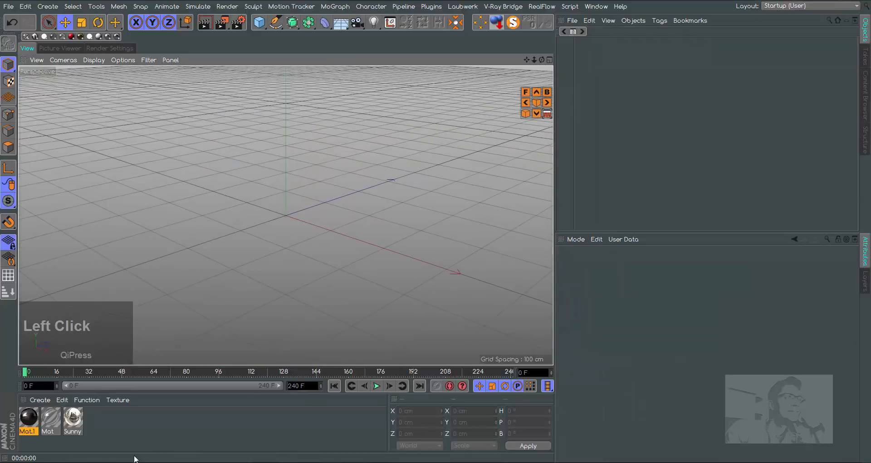
{"action": "left_click_drag", "start_coordinate": [14, 411], "coordinate": [238, 417]}
{"action": "key", "text": "Delete"}
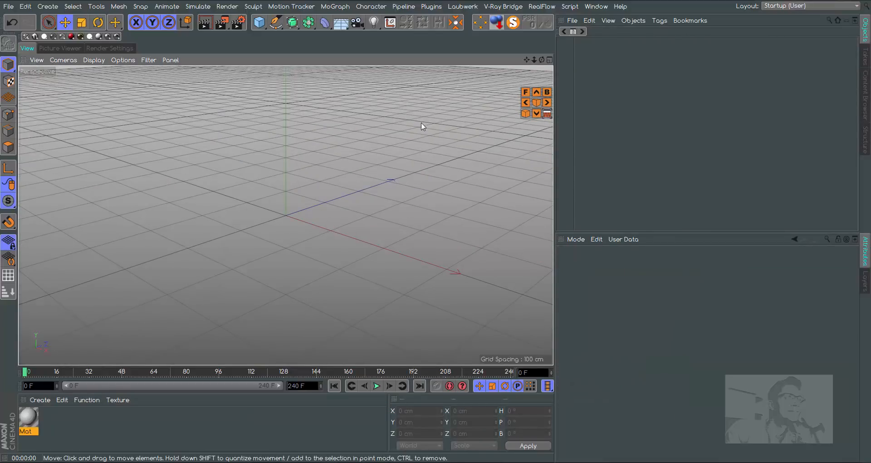
- Add a cube and a Subdivision Surface, and make the cube a child of the Subdivision Surface
{"action": "left_click_drag", "start_coordinate": [260, 26], "coordinate": [344, 36]}
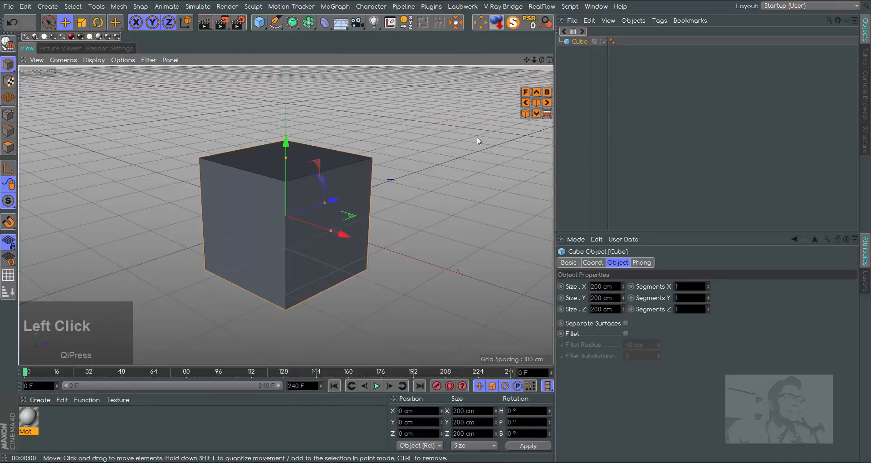
{"action": "left_click_drag", "start_coordinate": [293, 22], "coordinate": [345, 33]}
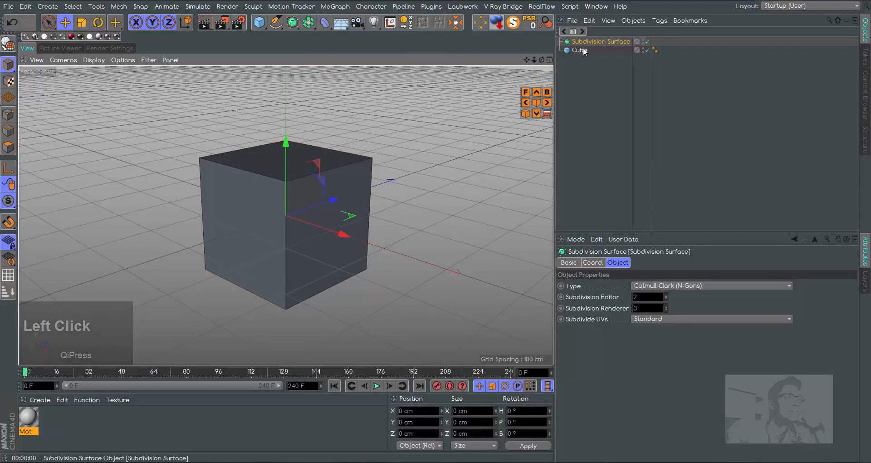
{"action": "left_click_drag", "start_coordinate": [581, 48], "coordinate": [589, 42]}
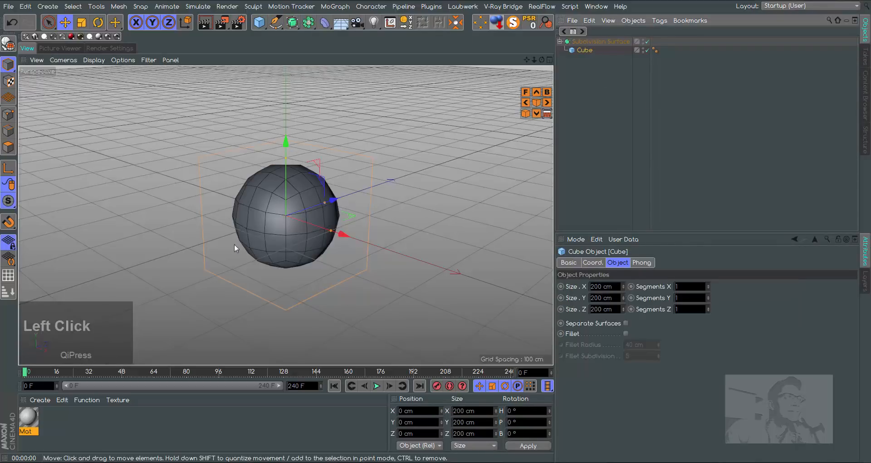
- Convert the cube inside the Subdivision Surface to an editable polygon object and switch to edge mode
{"action": "left_click", "coordinate": [590, 42]}
{"action": "left_click", "coordinate": [584, 50]}
{"action": "left_click_drag", "start_coordinate": [541, 60], "coordinate": [490, 64]}
{"action": "scroll", "coordinate": [334, 91], "scroll_direction": "up", "scroll_amount": 4}
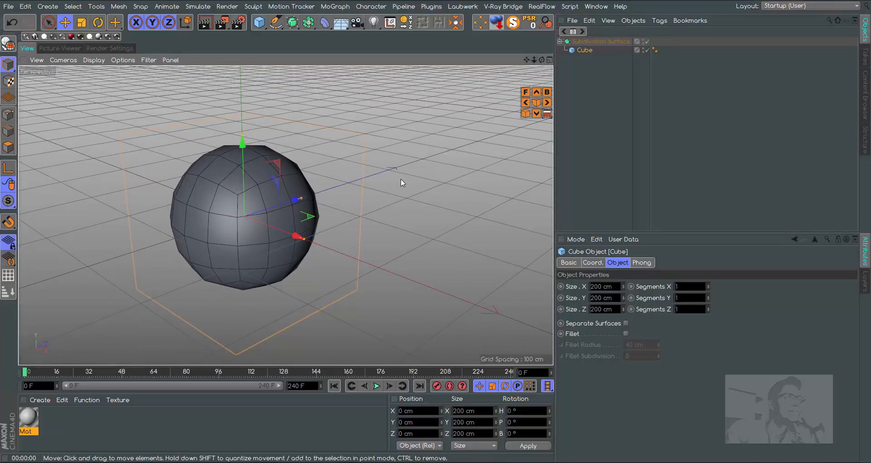
{"action": "left_click", "coordinate": [583, 51]}
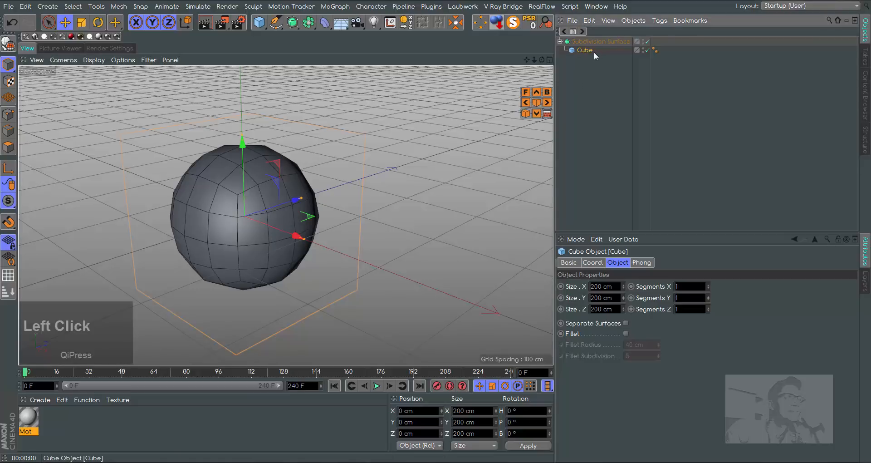
{"action": "left_click", "coordinate": [8, 43]}
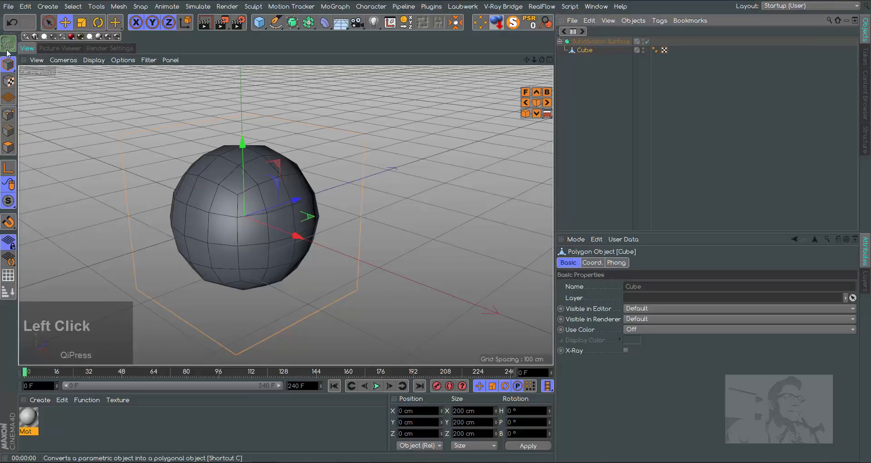
{"action": "left_click", "coordinate": [13, 131]}
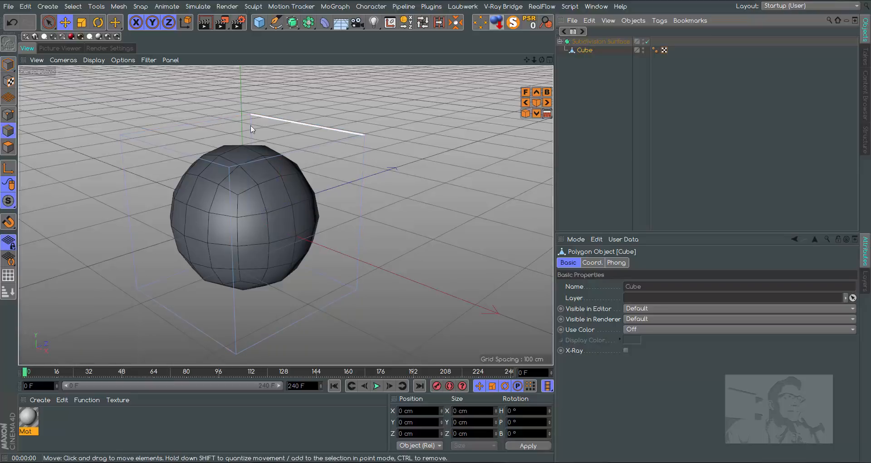
- Try moving an upper edge of the cube's cage to about X 109 cm, Y 91 cm, and undo the move
{"action": "left_click", "coordinate": [595, 50]}
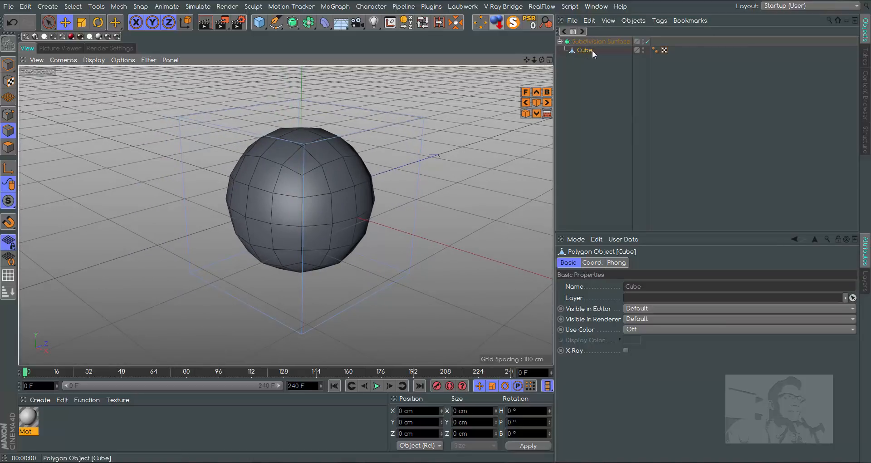
{"action": "left_click", "coordinate": [357, 138]}
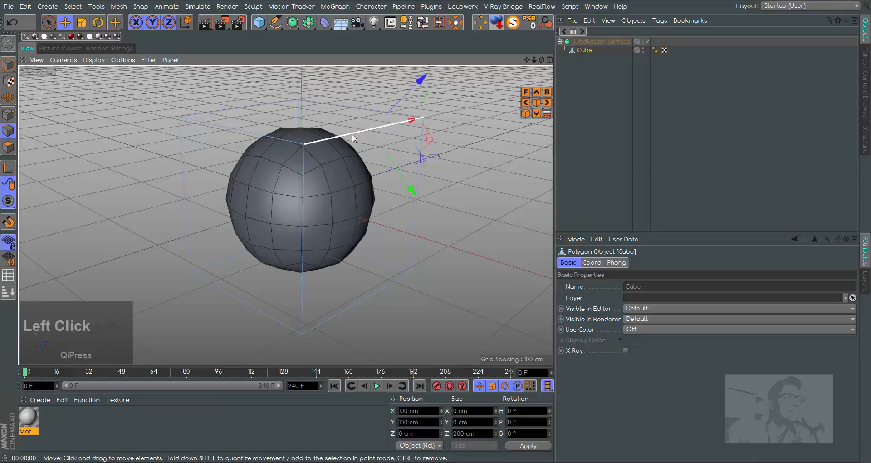
{"action": "left_click_drag", "start_coordinate": [420, 197], "coordinate": [250, 229]}
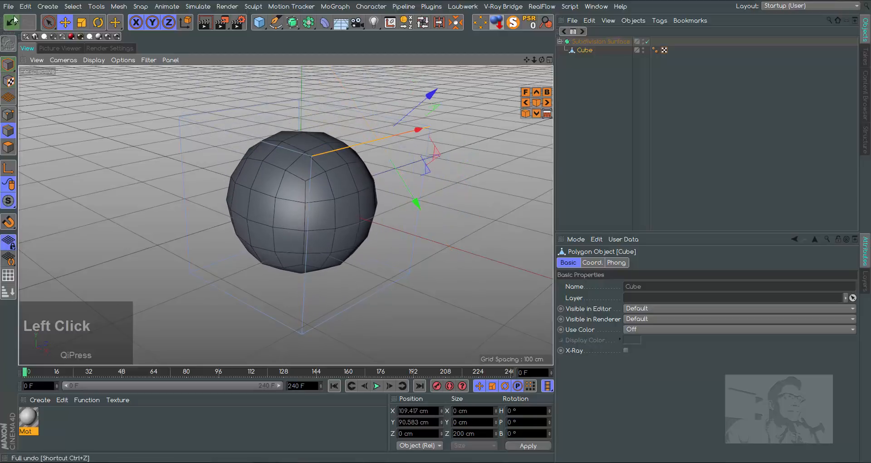
{"action": "left_click", "coordinate": [12, 22]}
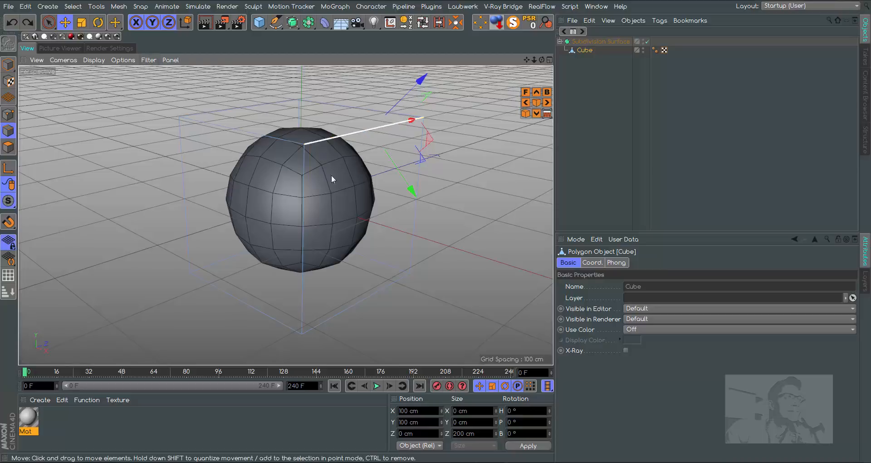
- Hide the SDS Mesh in the viewport to compare the plain cube, and show it again
{"action": "left_click", "coordinate": [150, 60]}
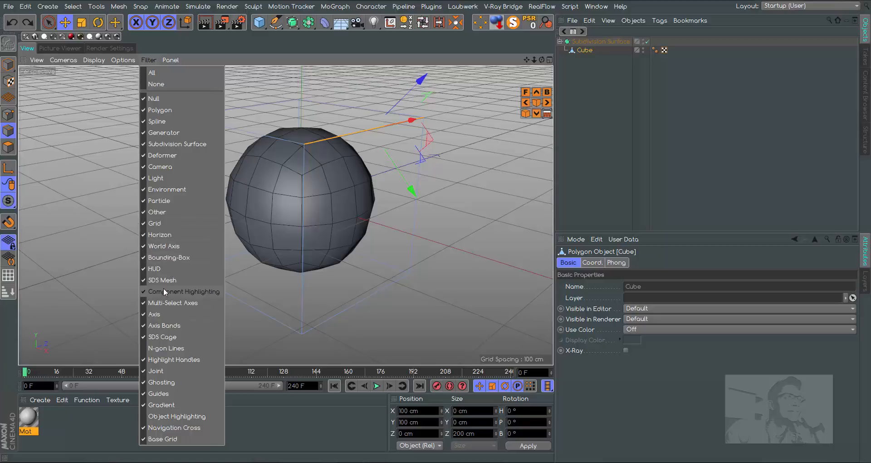
{"action": "left_click", "coordinate": [144, 280]}
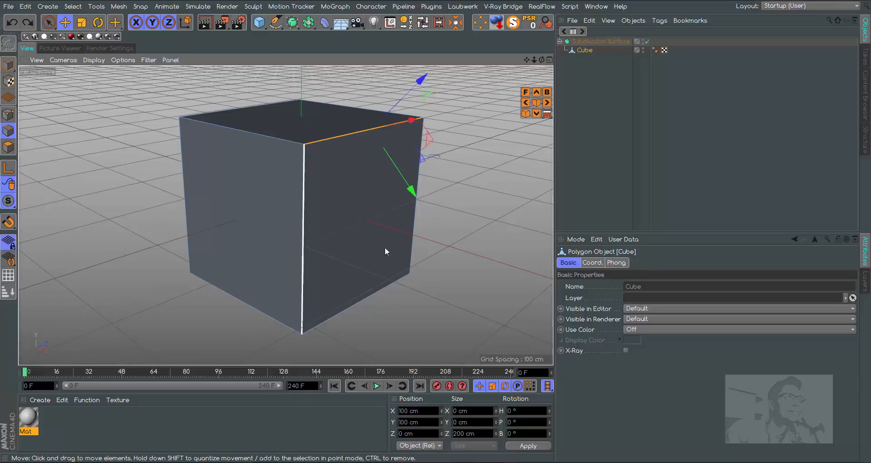
{"action": "left_click", "coordinate": [647, 41]}
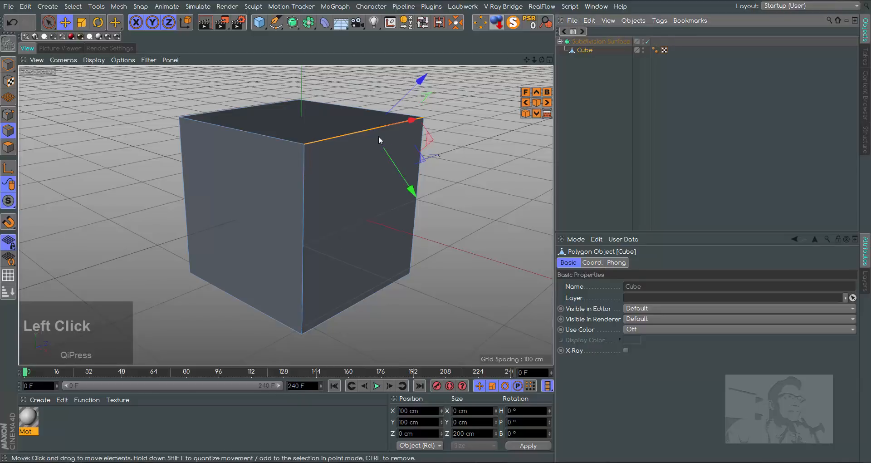
{"action": "left_click", "coordinate": [144, 59]}
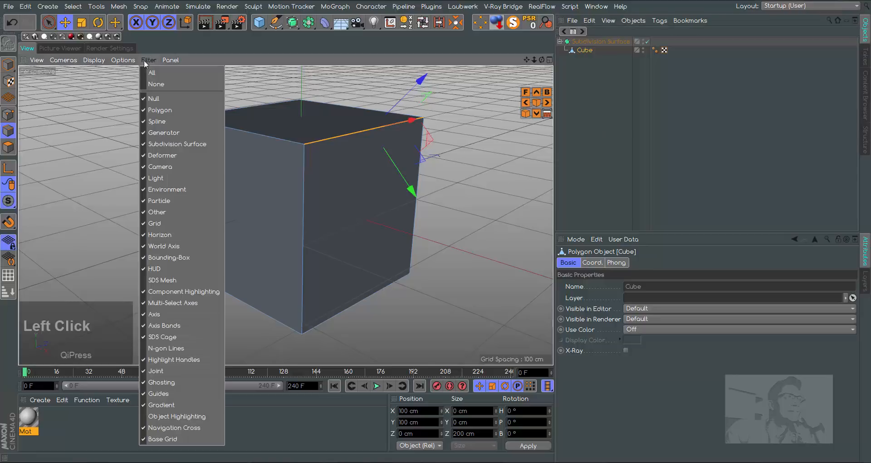
{"action": "left_click", "coordinate": [145, 281]}
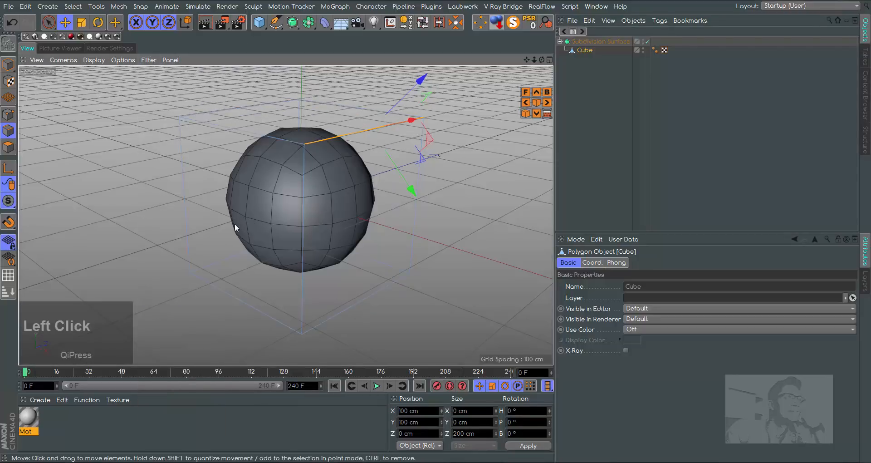
{"action": "left_click", "coordinate": [149, 60]}
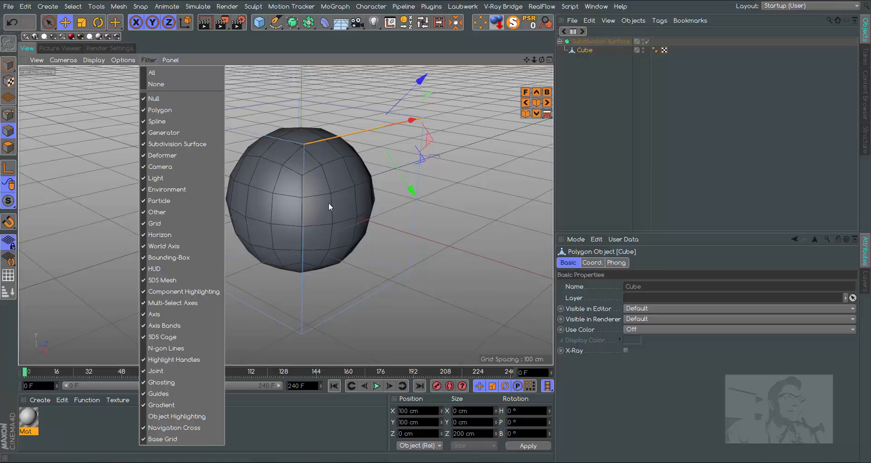
{"action": "left_click", "coordinate": [166, 280]}
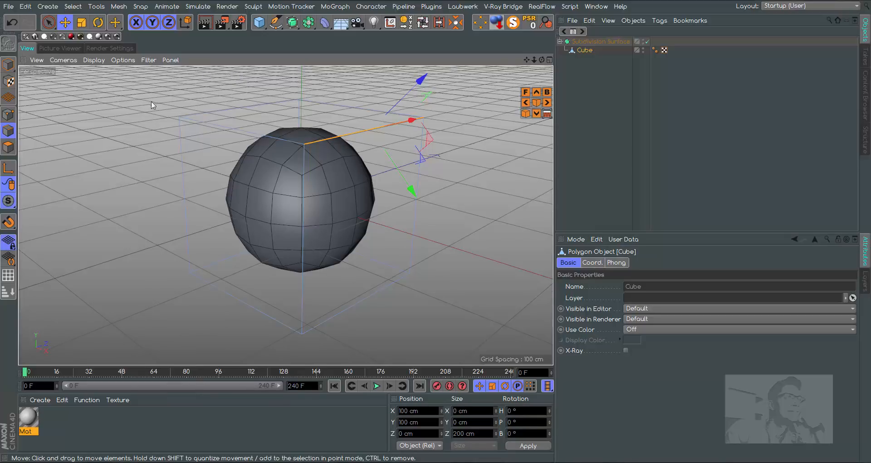
- Enable Isoline Editing in the viewport and select the upper front edge directly on the smoothed surface
{"action": "left_click", "coordinate": [124, 61]}
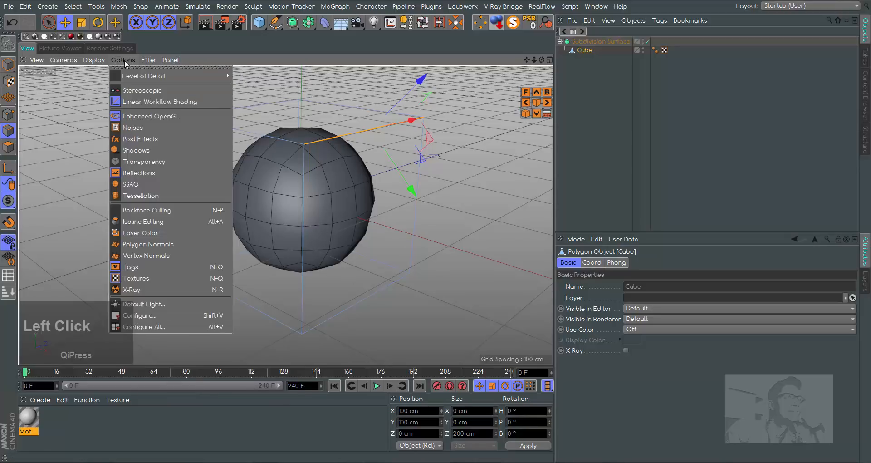
{"action": "left_click", "coordinate": [152, 221]}
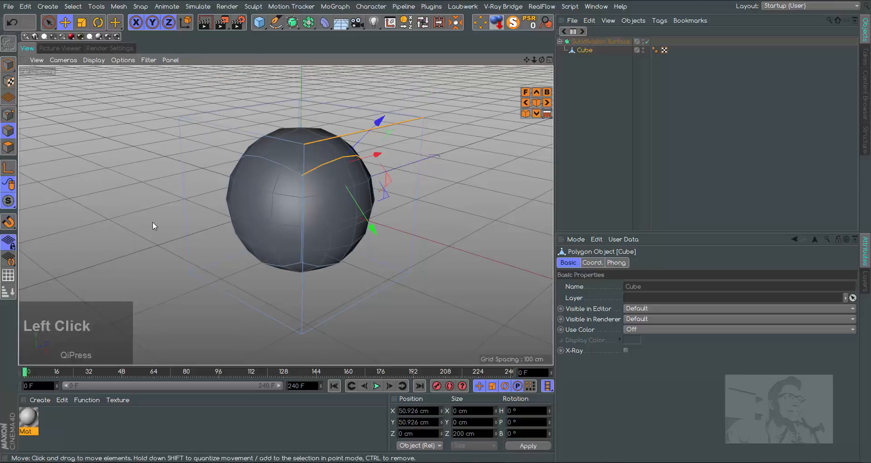
{"action": "left_click_drag", "start_coordinate": [541, 60], "coordinate": [586, 61]}
{"action": "left_click", "coordinate": [259, 165]}
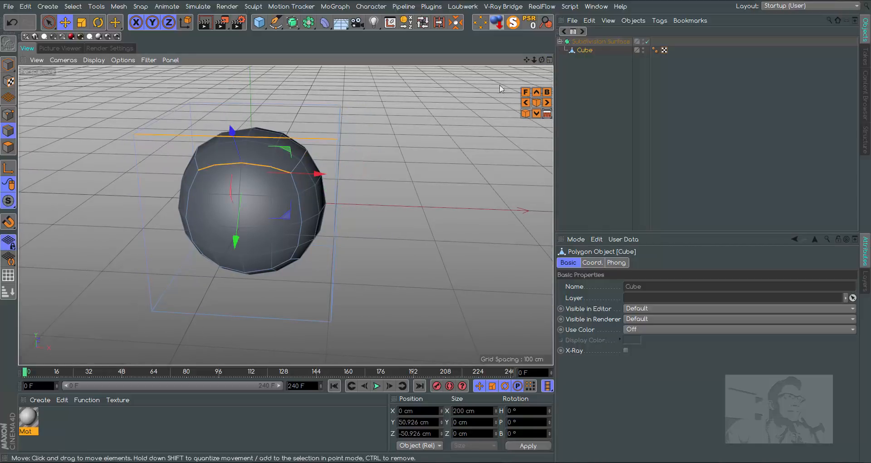
- Try moving the selected isoline edge outward to about Y 59 cm, Z -59 cm, and undo the deselection and the move
{"action": "left_click_drag", "start_coordinate": [541, 60], "coordinate": [453, 64]}
{"action": "mouse_move", "coordinate": [229, 116]}
{"action": "left_mouse_down"}
{"action": "mouse_move", "coordinate": [219, 96]}
{"action": "mouse_move", "coordinate": [302, 164]}
{"action": "mouse_move", "coordinate": [220, 109]}
{"action": "left_mouse_up"}
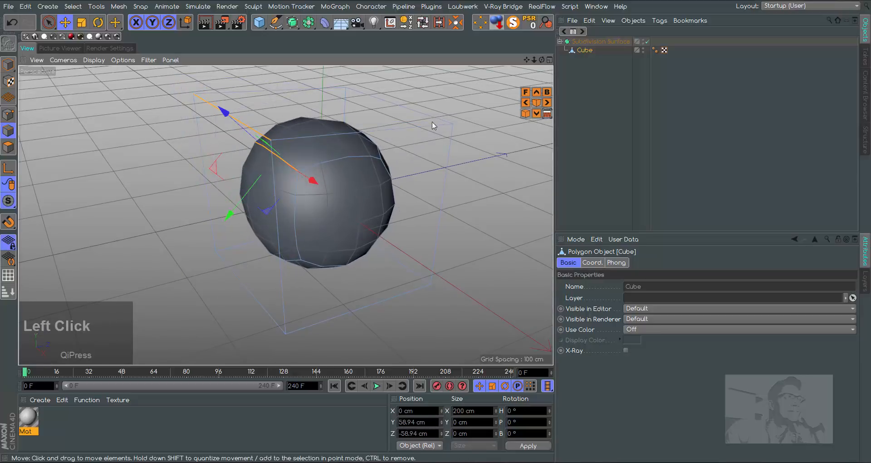
{"action": "left_click", "coordinate": [430, 131]}
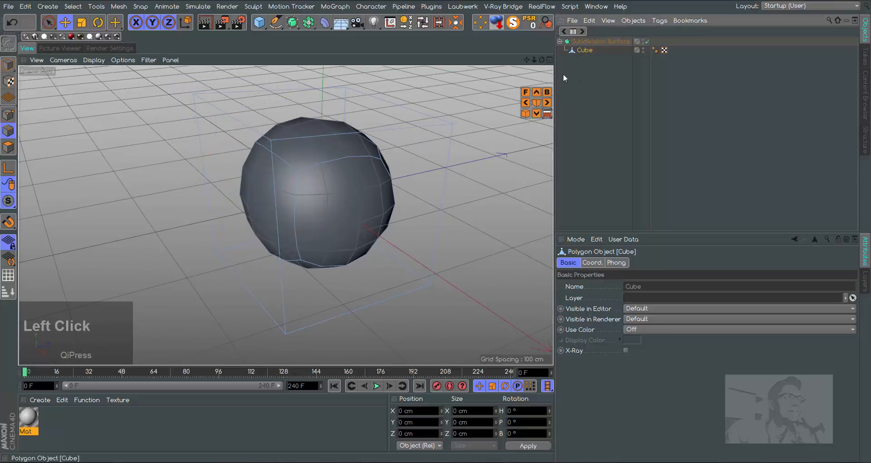
{"action": "left_click", "coordinate": [12, 22]}
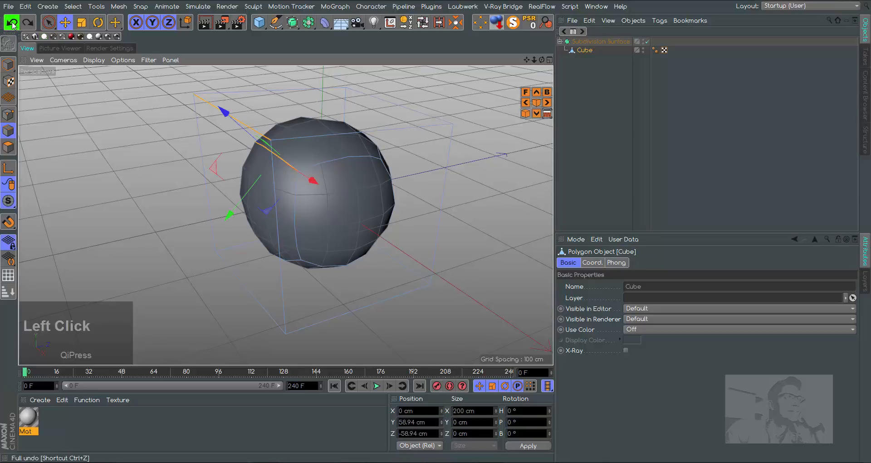
{"action": "left_click", "coordinate": [12, 23]}
- Select the vertical front edge on the smoothed surface and check the Isoline Editing entry in the viewport options
{"action": "left_click_drag", "start_coordinate": [376, 157], "coordinate": [434, 153], "text": "alt"}
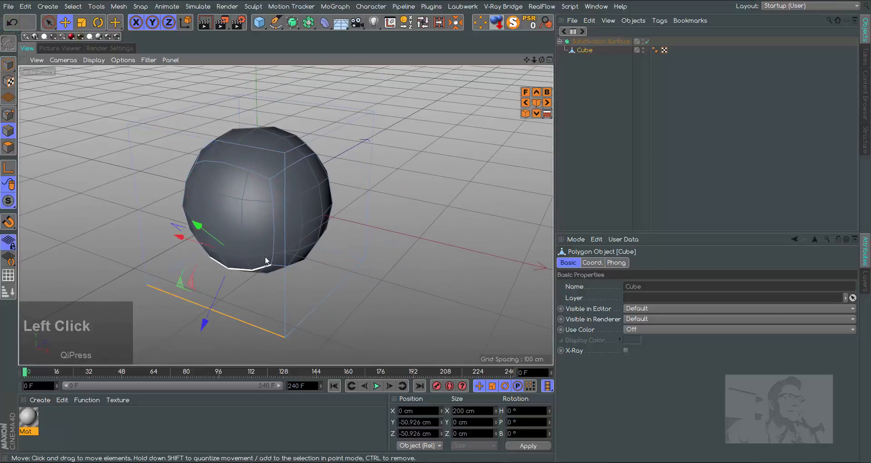
{"action": "left_click", "coordinate": [273, 232]}
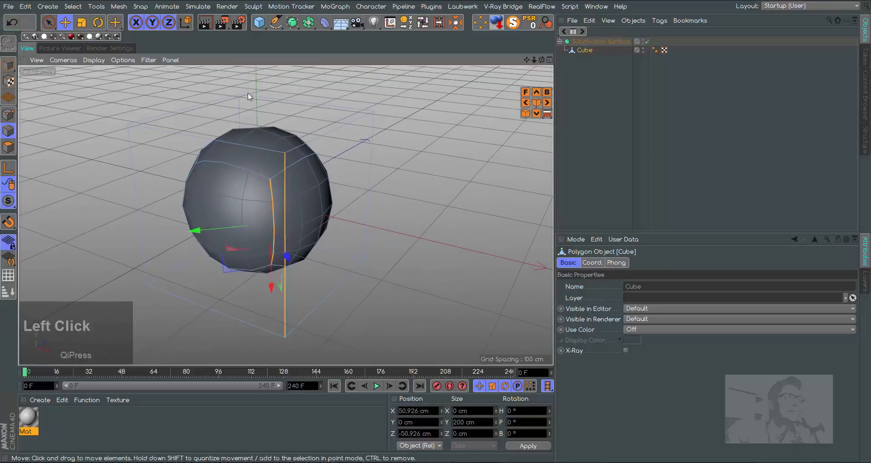
{"action": "left_click", "coordinate": [124, 60]}
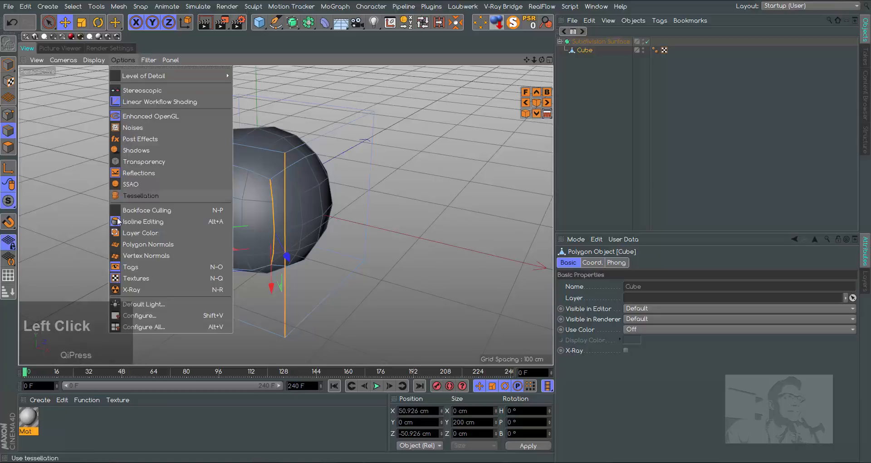
{"action": "left_click", "coordinate": [267, 233]}
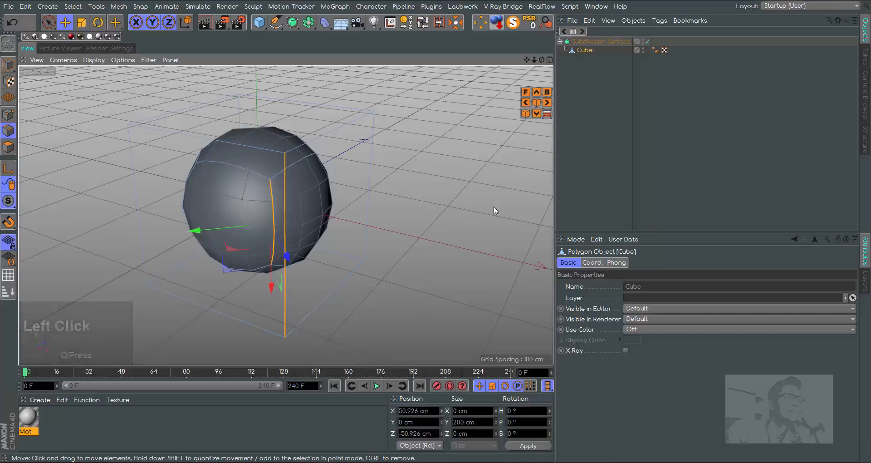
- Turn Isoline Editing off, select edges on the cube's cage for comparison, and turn Isoline Editing back on
{"action": "key", "text": "a"}
{"action": "left_click", "coordinate": [220, 141]}
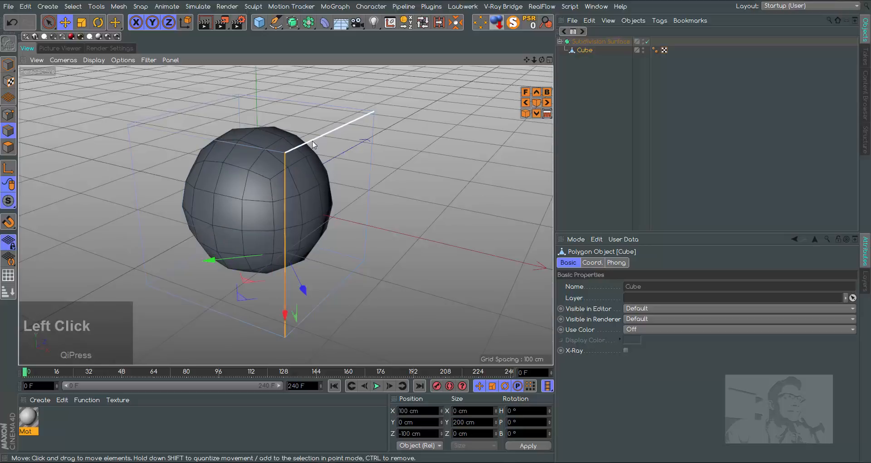
{"action": "left_click", "coordinate": [137, 187]}
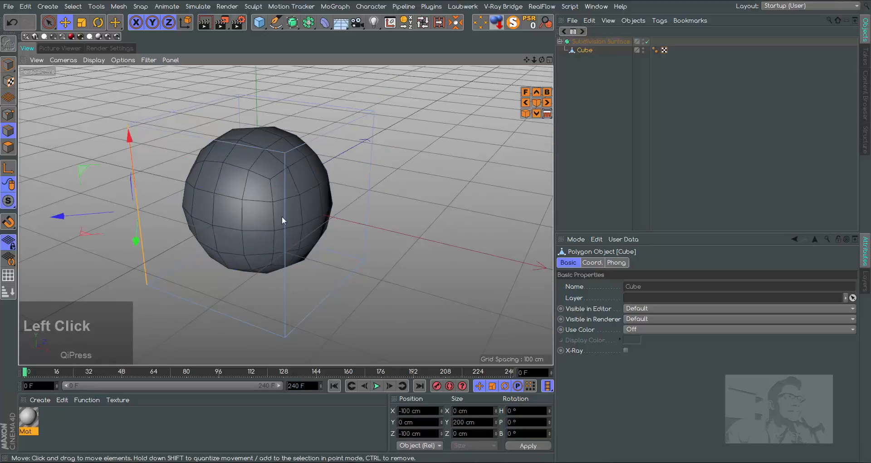
{"action": "key", "text": "a"}
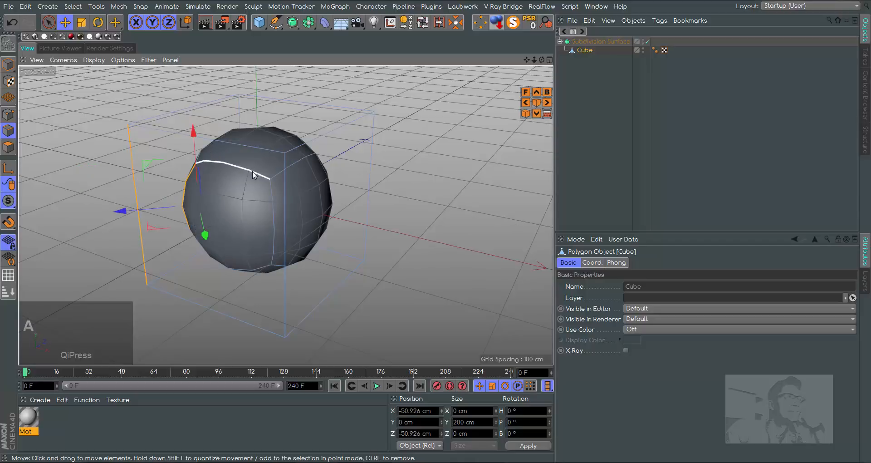
- Select several isoline edges on the front of the smoothed surface one after another, ending with the upper front edge
{"action": "left_click", "coordinate": [253, 173]}
{"action": "left_click", "coordinate": [273, 220]}
{"action": "left_click", "coordinate": [254, 269]}
{"action": "left_click", "coordinate": [235, 166]}
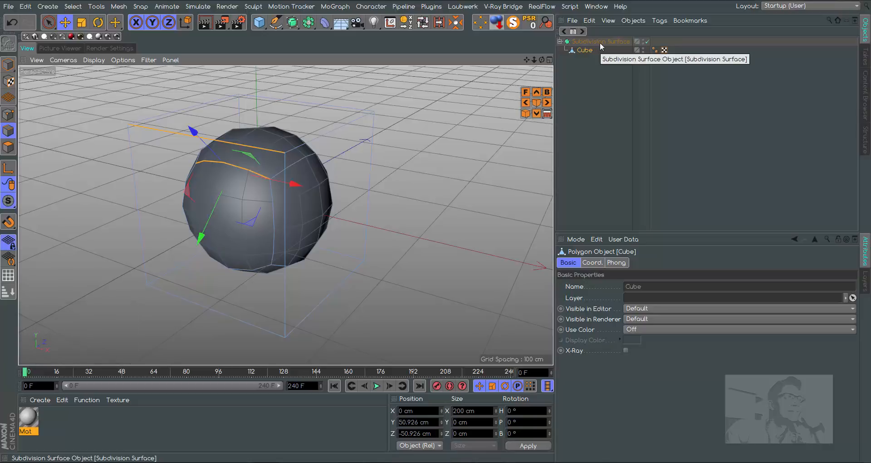
- Hide the SDS Cage in the viewport and select edges on the smoothed surface without it, ending with the upper front edge
{"action": "left_click", "coordinate": [149, 60]}
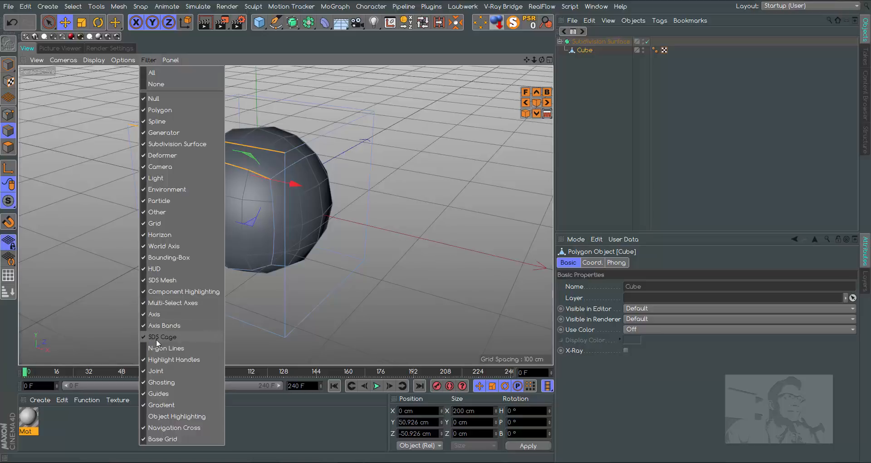
{"action": "left_click", "coordinate": [142, 337]}
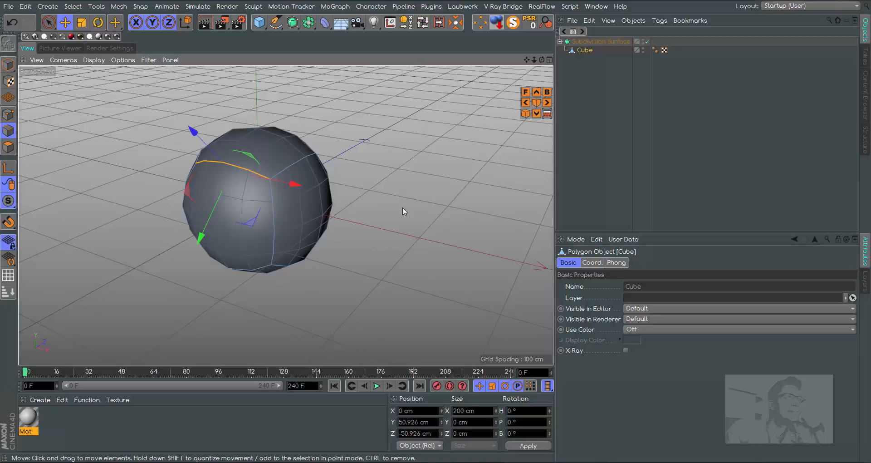
{"action": "left_click", "coordinate": [302, 163]}
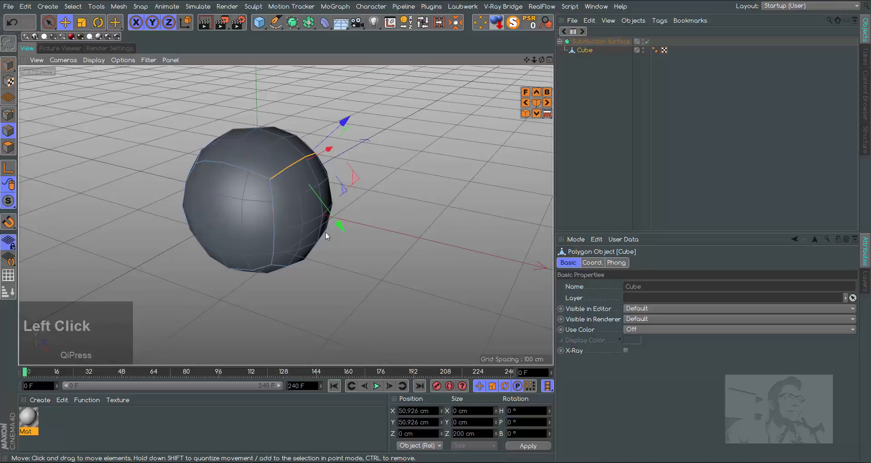
{"action": "left_click", "coordinate": [249, 272]}
{"action": "left_click", "coordinate": [249, 172]}
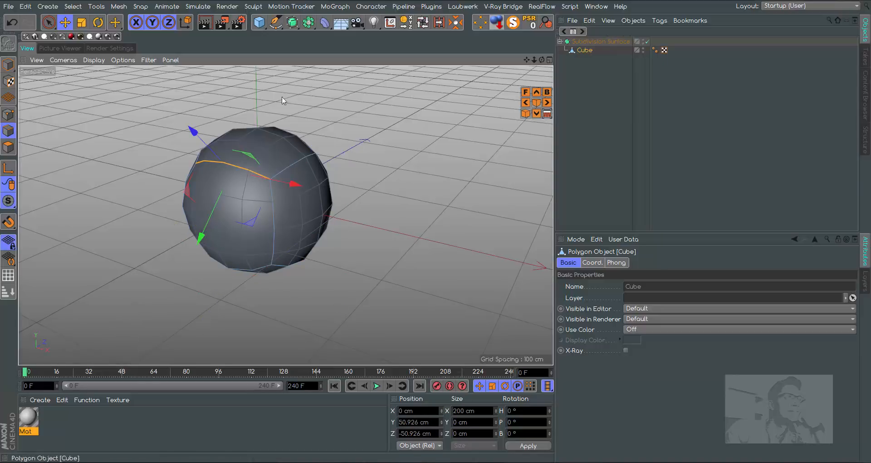
{"action": "left_click", "coordinate": [148, 60]}
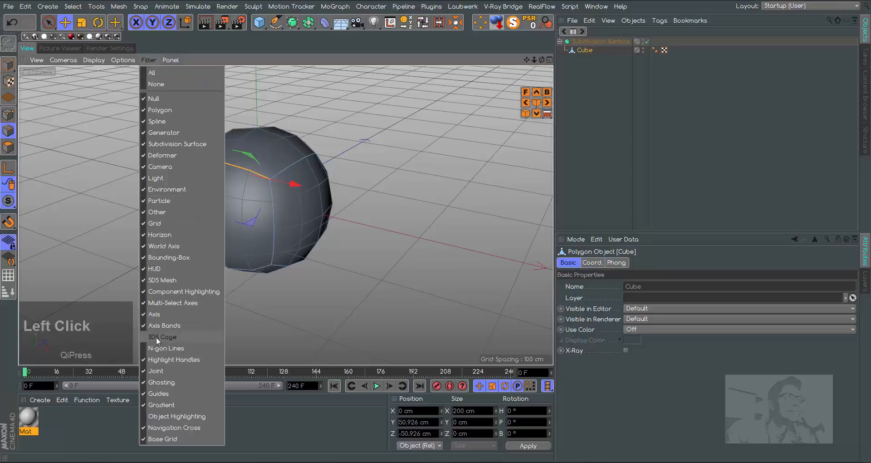
{"action": "left_click", "coordinate": [326, 305]}
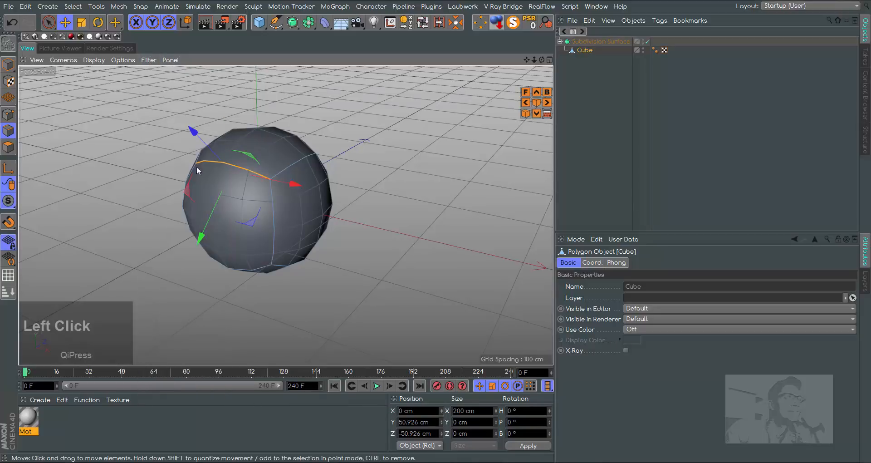
- Turn Isoline Editing off and select several edges on the cube's cage, ending with the far vertical edge of the front face
{"action": "left_click", "coordinate": [128, 61]}
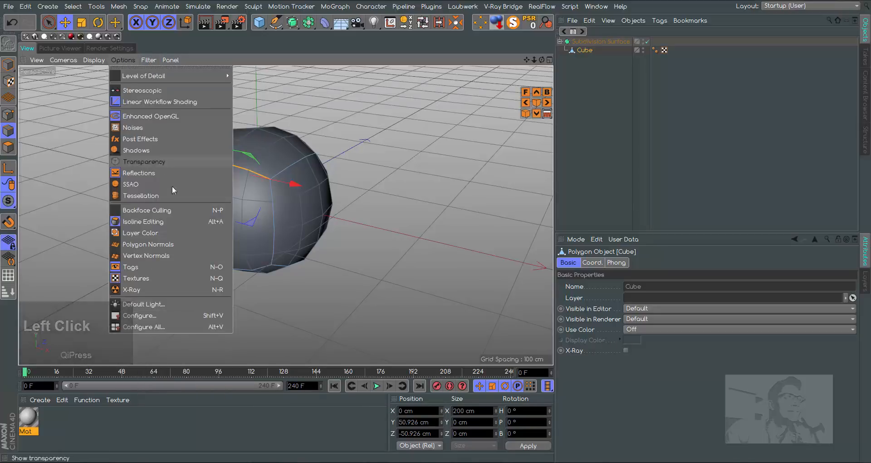
{"action": "left_click", "coordinate": [130, 221]}
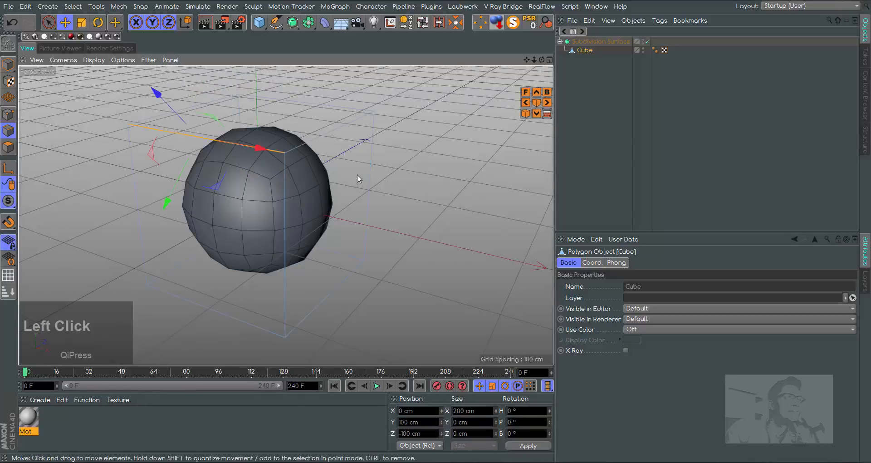
{"action": "left_click", "coordinate": [340, 127]}
{"action": "left_click", "coordinate": [322, 296]}
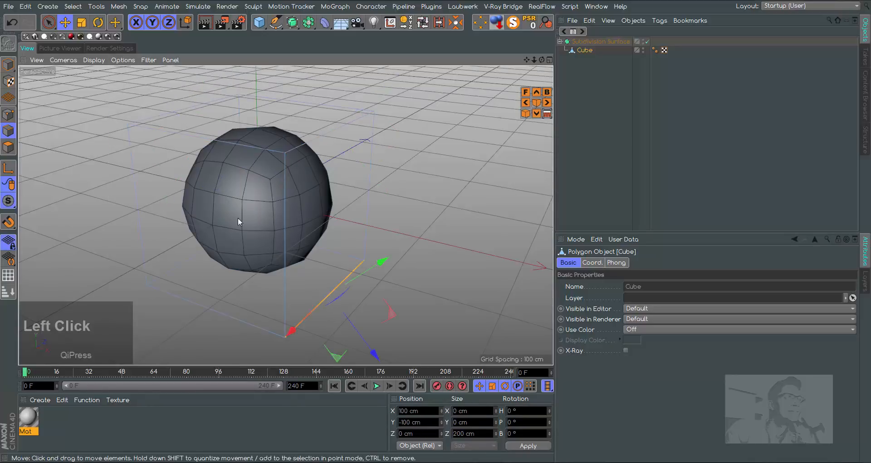
{"action": "left_click", "coordinate": [191, 144]}
{"action": "left_click", "coordinate": [138, 214]}
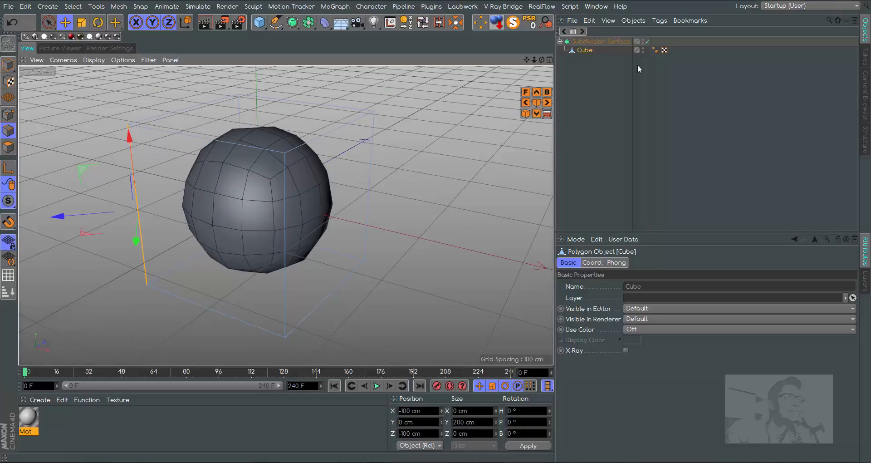
- Check the SDS Cage filter entry, turn Isoline Editing back on, and select smoothed-surface edges, ending with the upper front edge
{"action": "left_click", "coordinate": [149, 59]}
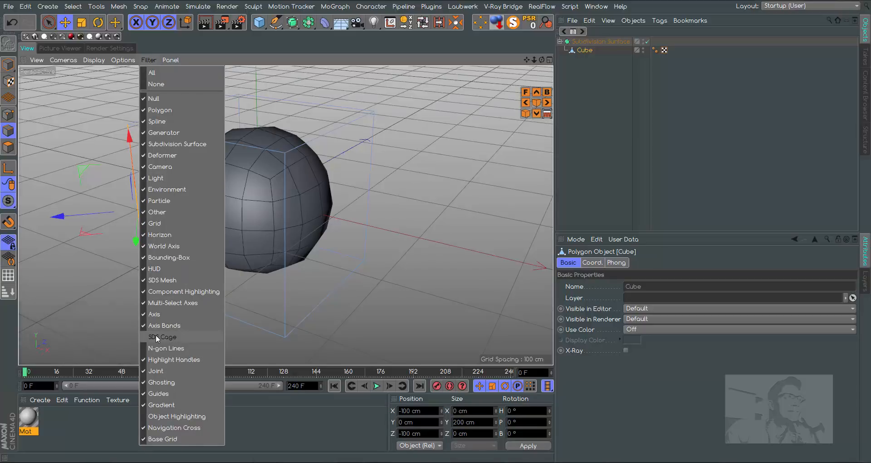
{"action": "left_click", "coordinate": [436, 296]}
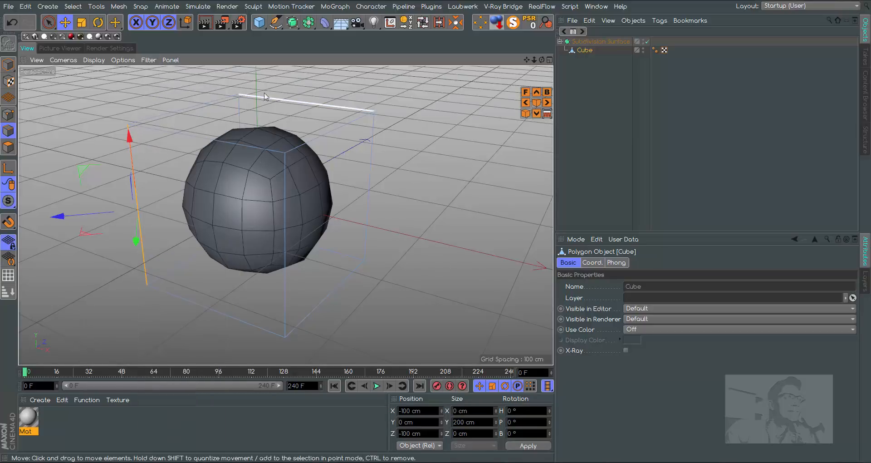
{"action": "left_click", "coordinate": [126, 61]}
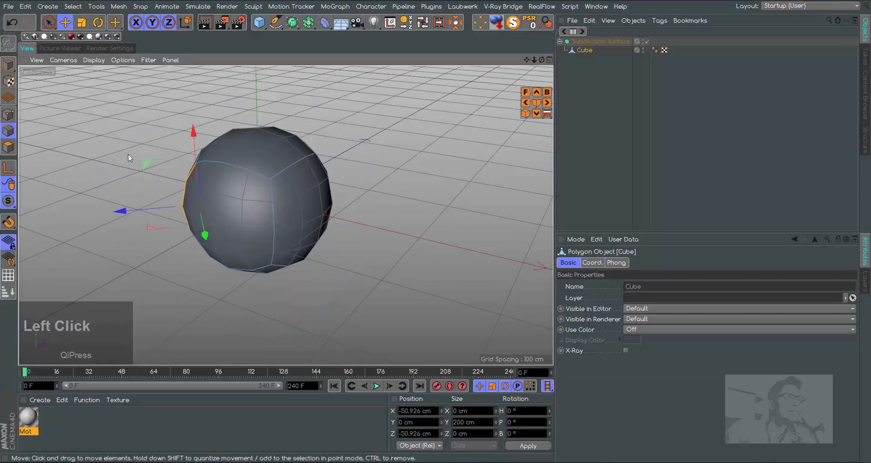
{"action": "left_click", "coordinate": [272, 199]}
{"action": "left_click", "coordinate": [227, 165]}
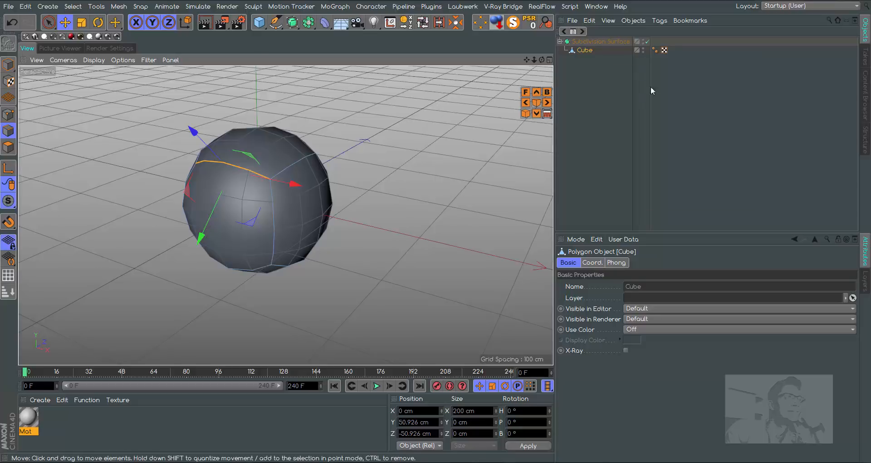
- Show the SDS Cage in the viewport and clear the edge selection
{"action": "left_click", "coordinate": [148, 59]}
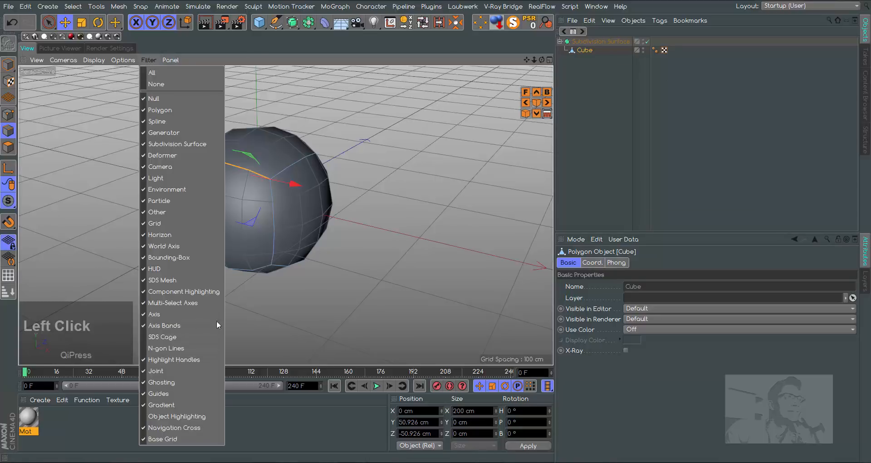
{"action": "left_click", "coordinate": [143, 337]}
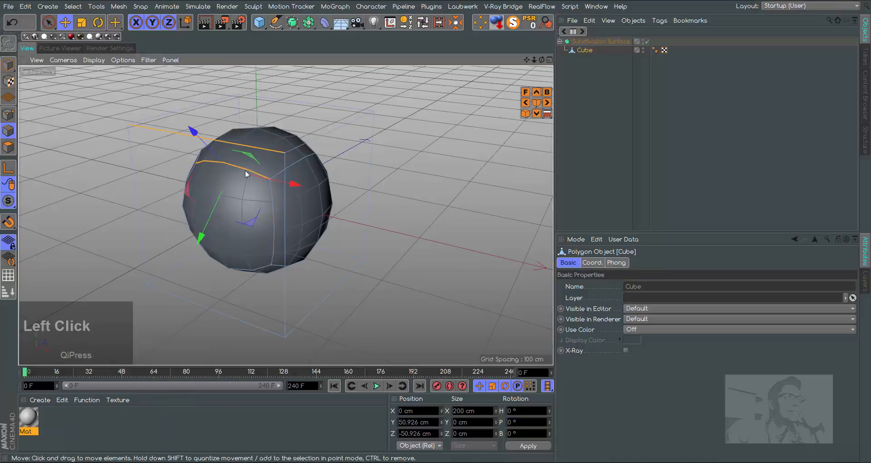
{"action": "left_click", "coordinate": [331, 139]}
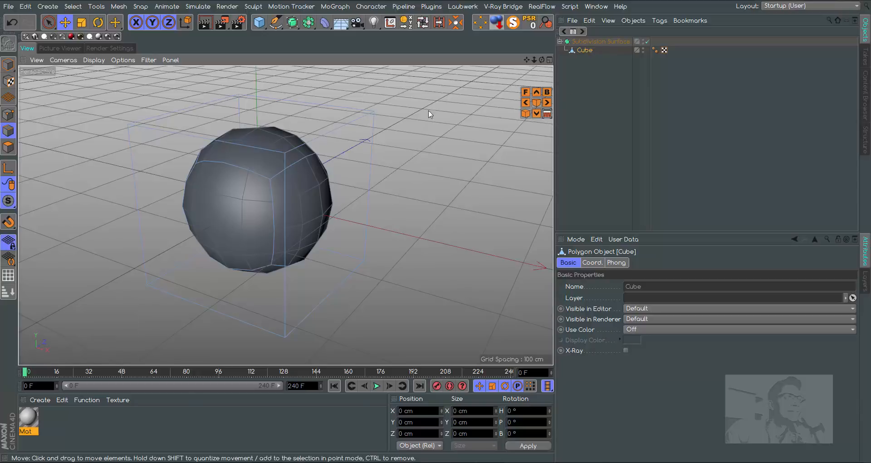
- Turn Isoline Editing off with the SDS Cage shown and select cage edges, ending with the lower edge of the side face
{"action": "left_click", "coordinate": [148, 60]}
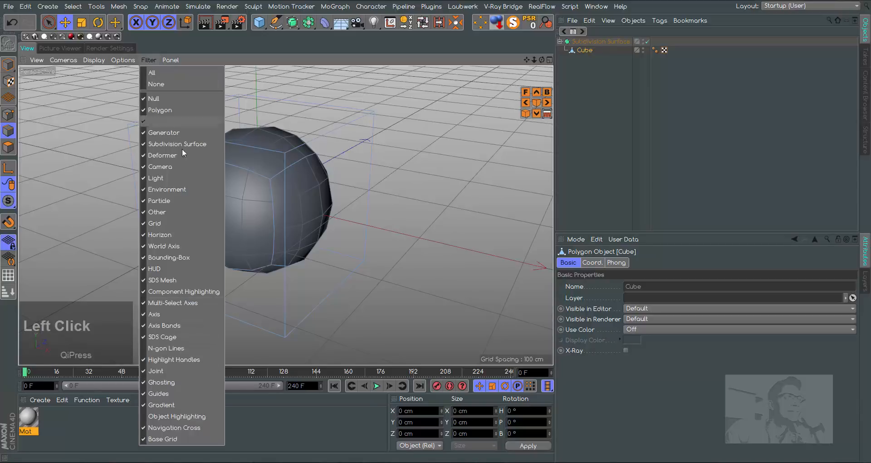
{"action": "mouse_move", "coordinate": [122, 58]}
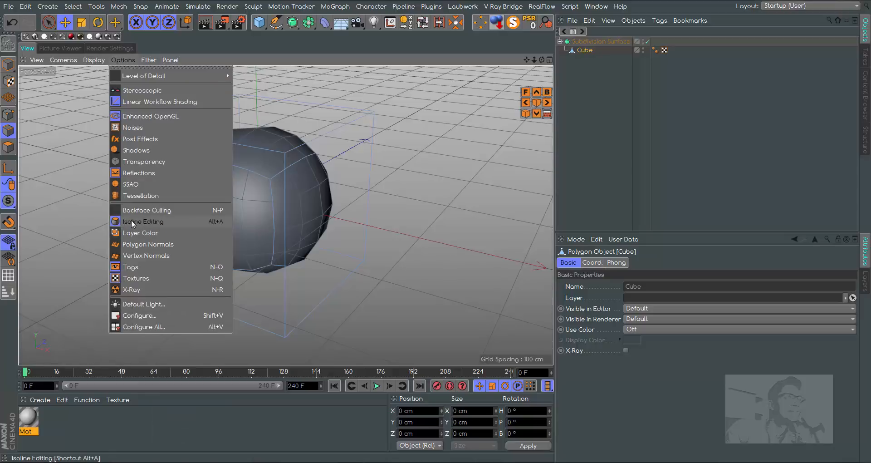
{"action": "left_click", "coordinate": [149, 221]}
{"action": "left_click", "coordinate": [204, 140]}
{"action": "left_click", "coordinate": [341, 129]}
{"action": "left_click", "coordinate": [334, 287]}
- Turn Isoline Editing on and select edges on the smoothed surface inside the cage, ending with the upper front edge
{"action": "left_click", "coordinate": [122, 60]}
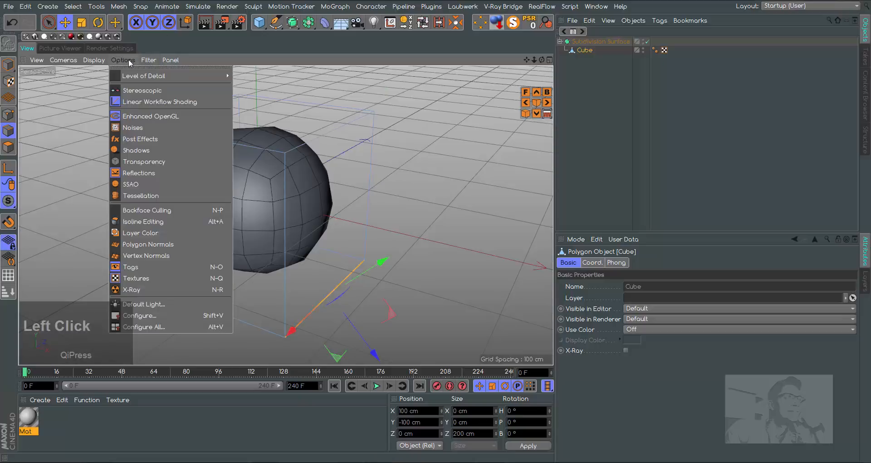
{"action": "left_click", "coordinate": [147, 222]}
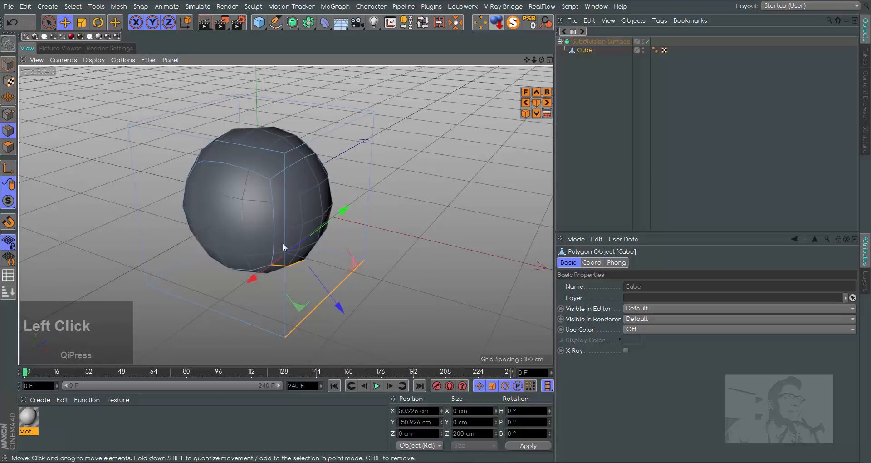
{"action": "left_click", "coordinate": [242, 271]}
{"action": "left_click", "coordinate": [244, 170]}
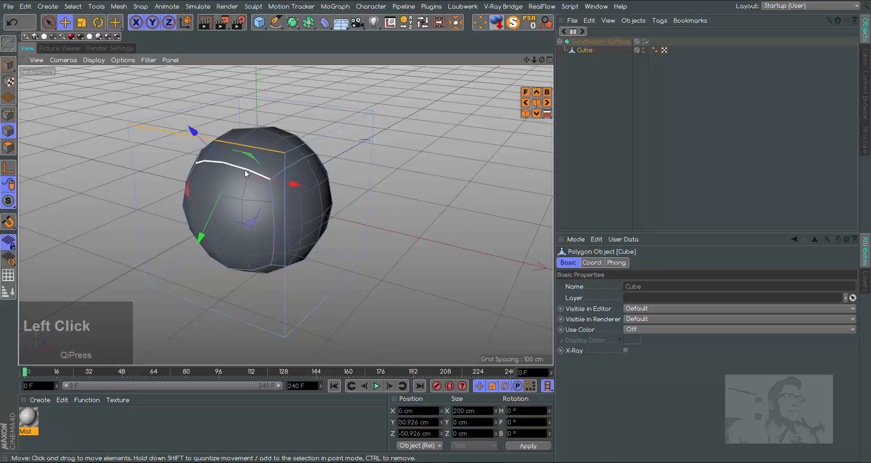
{"action": "left_click", "coordinate": [148, 134]}
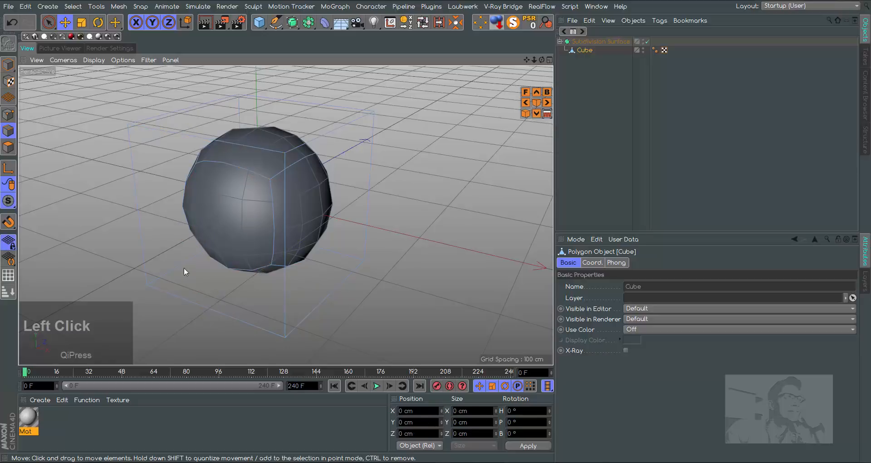
{"action": "left_click", "coordinate": [251, 263]}
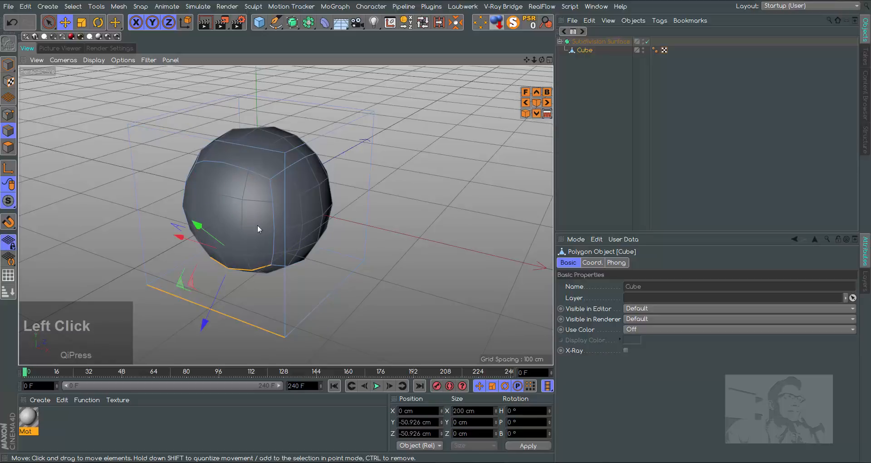
{"action": "left_click", "coordinate": [250, 172]}
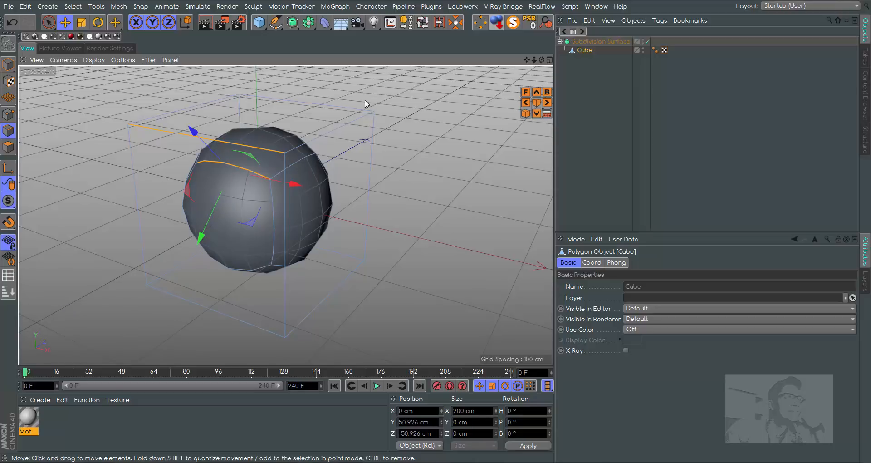
- Turn Isoline Editing off again and select the upper and lower cage edges of the side face
{"action": "left_click", "coordinate": [120, 60]}
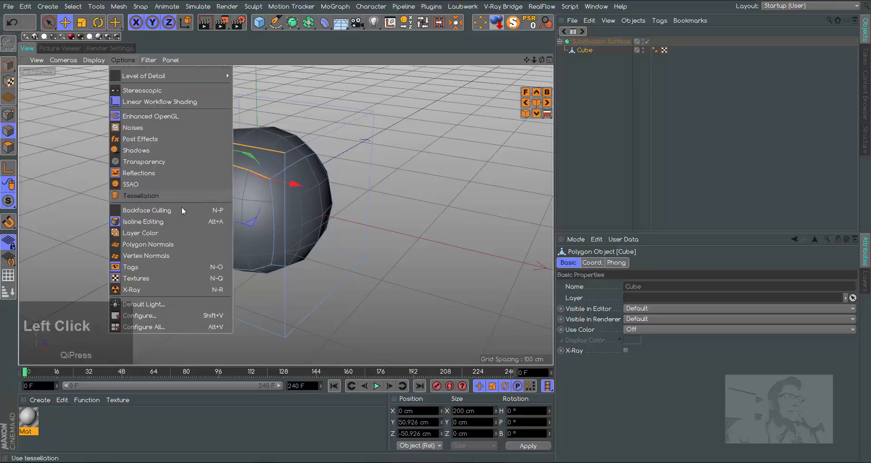
{"action": "left_click", "coordinate": [137, 222]}
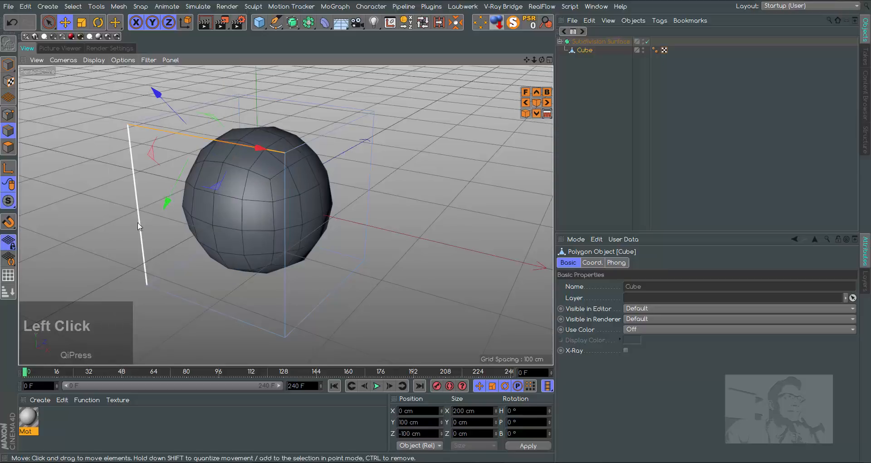
{"action": "left_click", "coordinate": [336, 137]}
{"action": "left_click", "coordinate": [336, 287]}
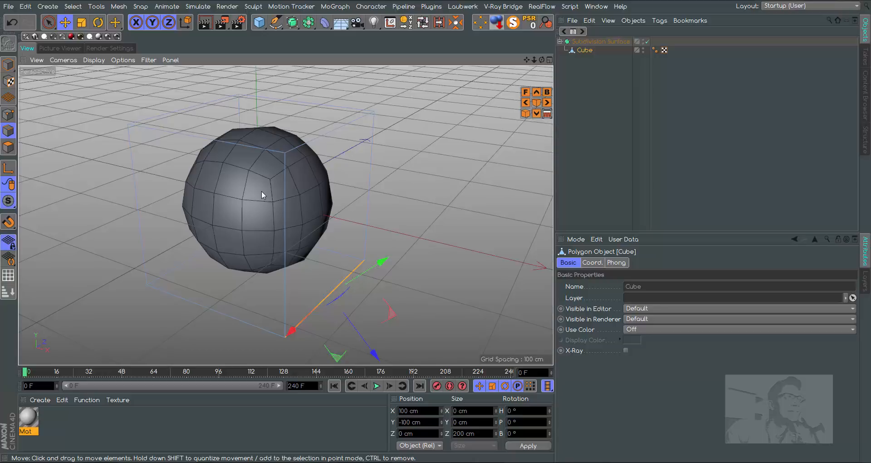
- Replace the Subdivision Surface and its cube with a new default cube and make it editable
{"action": "left_click", "coordinate": [601, 41], "text": "shift"}
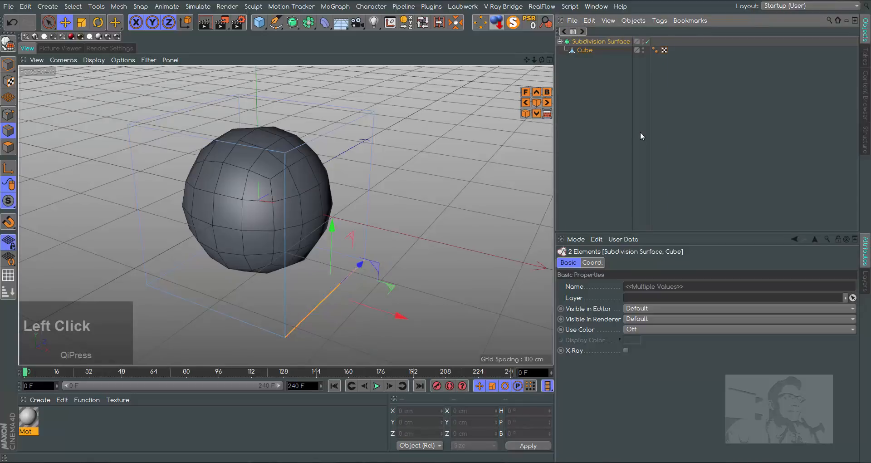
{"action": "key", "text": "Delete"}
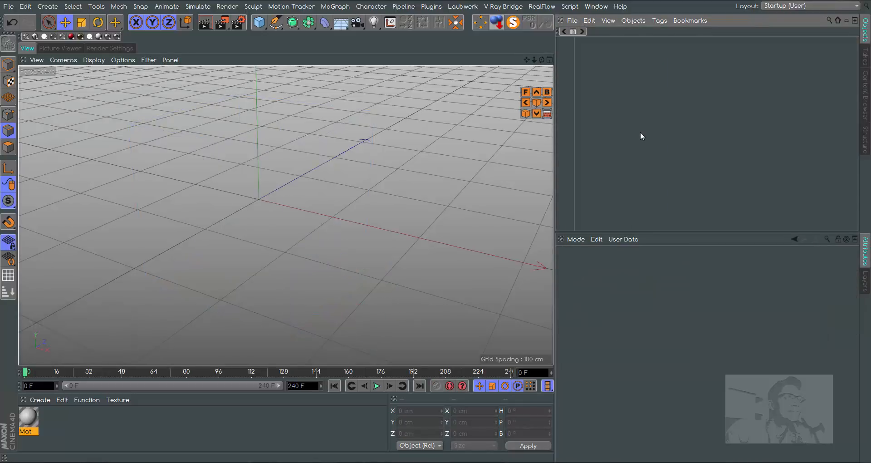
{"action": "left_click_drag", "start_coordinate": [259, 22], "coordinate": [353, 36]}
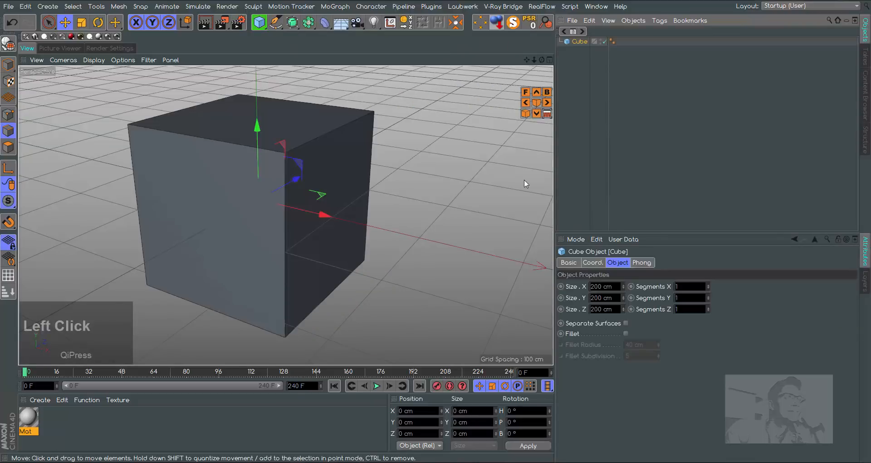
{"action": "left_click", "coordinate": [8, 44]}
{"action": "left_click", "coordinate": [546, 116]}
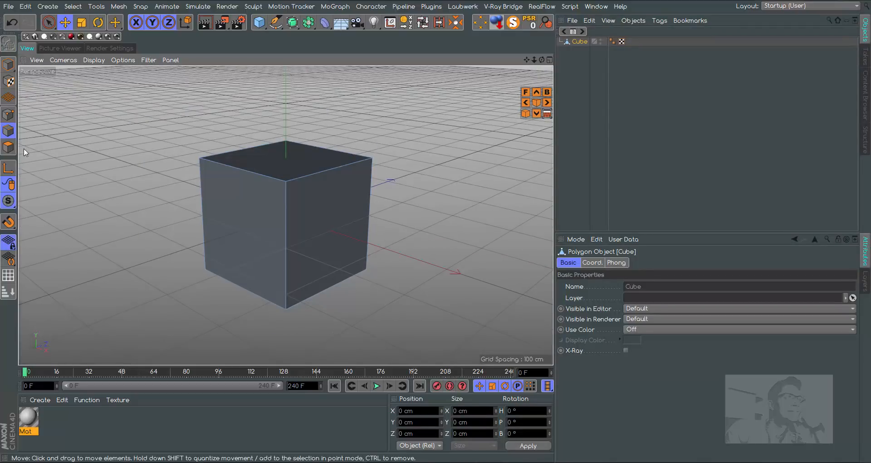
- Select the four edges around the cube's side face facing the X axis and transfer the edge selection to points
{"action": "left_click", "coordinate": [9, 115]}
{"action": "left_click", "coordinate": [8, 131]}
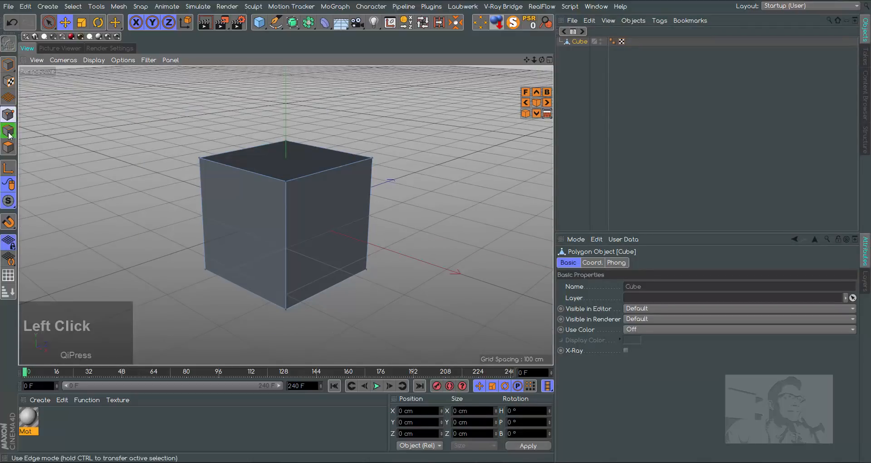
{"action": "left_click", "coordinate": [303, 177]}
{"action": "left_click", "coordinate": [287, 254], "text": "shift"}
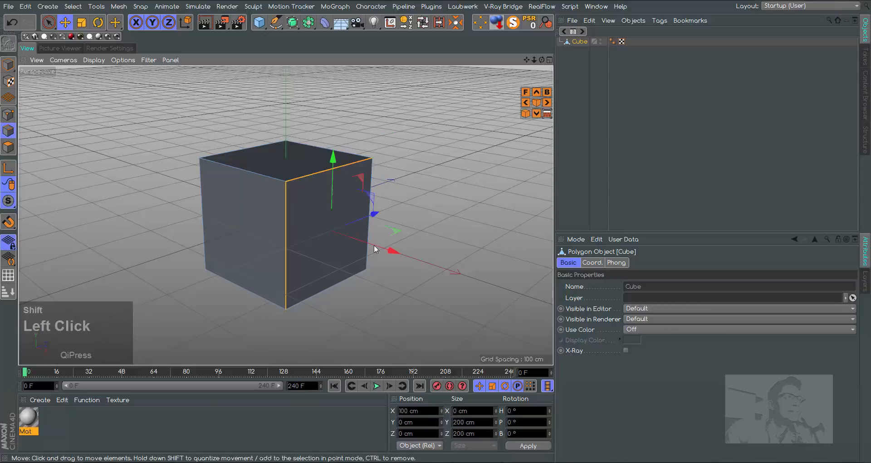
{"action": "left_click", "coordinate": [368, 243], "text": "shift"}
{"action": "left_click", "coordinate": [336, 282], "text": "shift"}
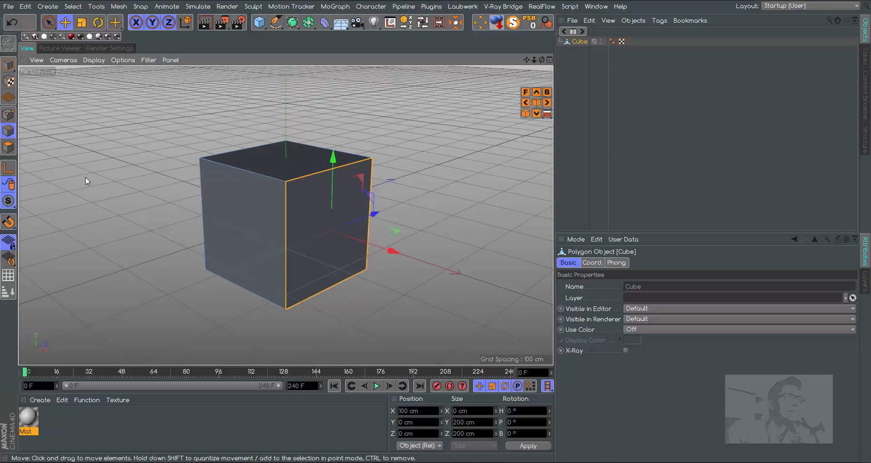
{"action": "key", "text": "ctrl"}
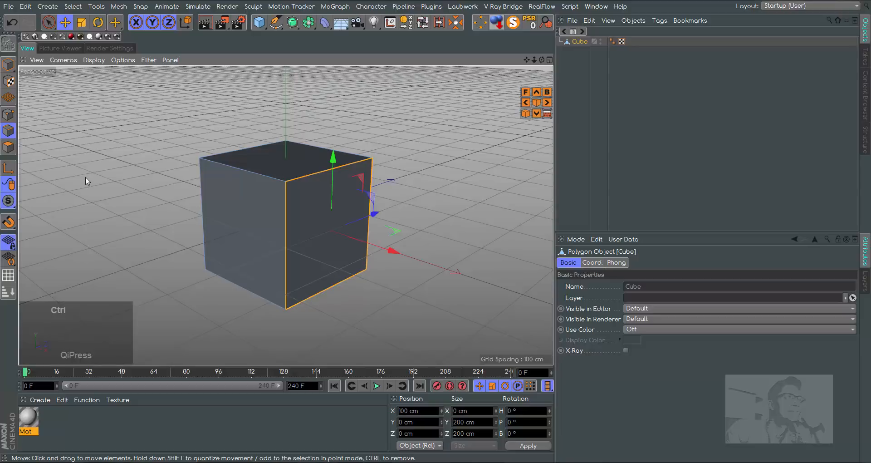
{"action": "left_click", "coordinate": [8, 114], "text": "ctrl"}
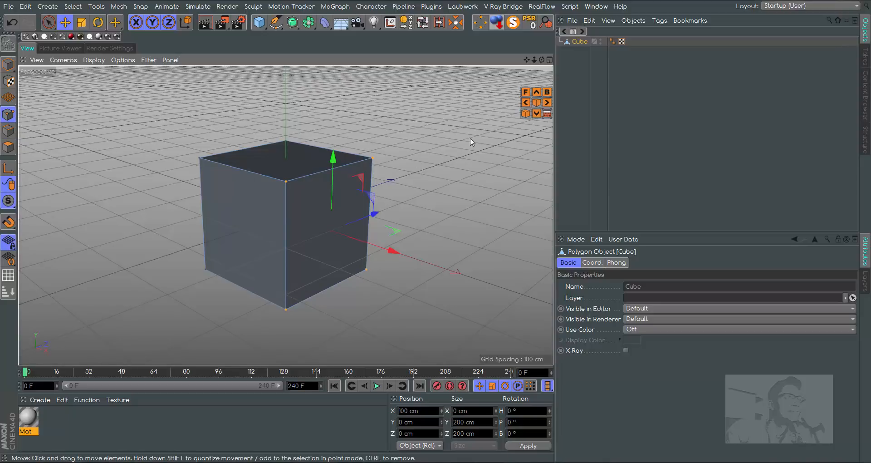
- Select three corner points of the X-side face, both upper ones and the lower front one, and transfer the selection to edges
{"action": "left_click_drag", "start_coordinate": [541, 60], "coordinate": [490, 123]}
{"action": "left_click", "coordinate": [402, 167]}
{"action": "left_click", "coordinate": [286, 181], "text": "shift"}
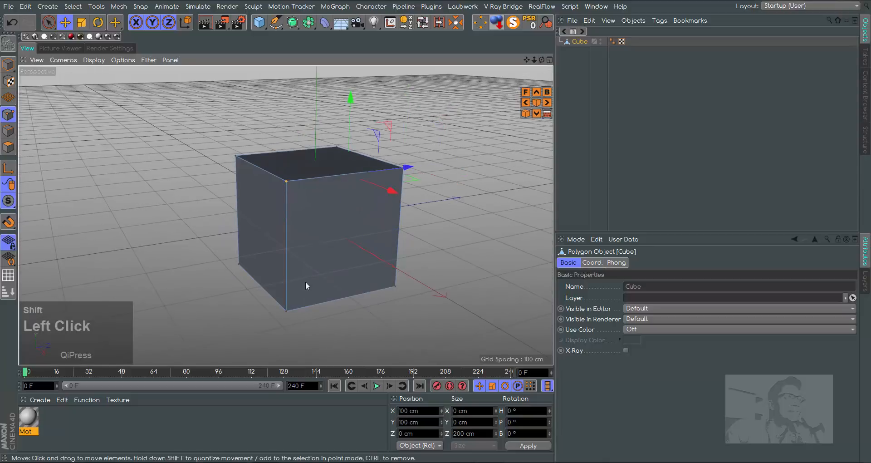
{"action": "left_click", "coordinate": [286, 309], "text": "shift"}
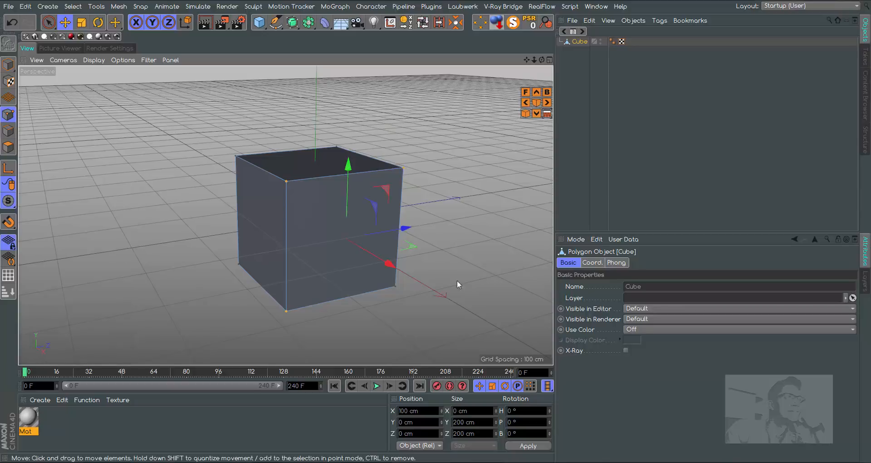
{"action": "left_click", "coordinate": [8, 130], "text": "ctrl"}
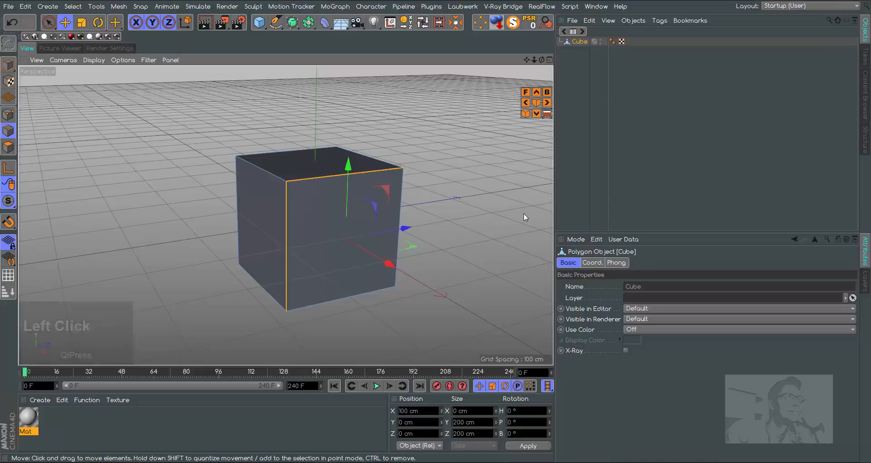
- Select the cube's X-side polygon and transfer the selection to its edges and on to its points
{"action": "left_click", "coordinate": [8, 147]}
{"action": "left_click", "coordinate": [350, 225]}
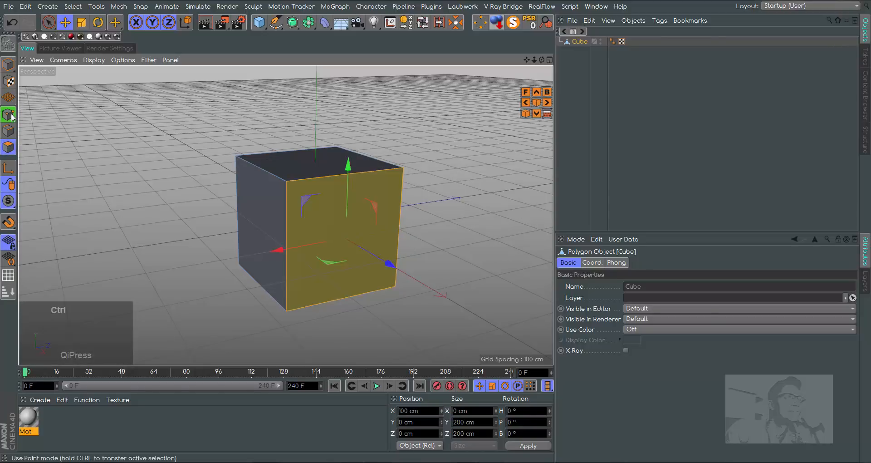
{"action": "left_click", "coordinate": [9, 132], "text": "ctrl"}
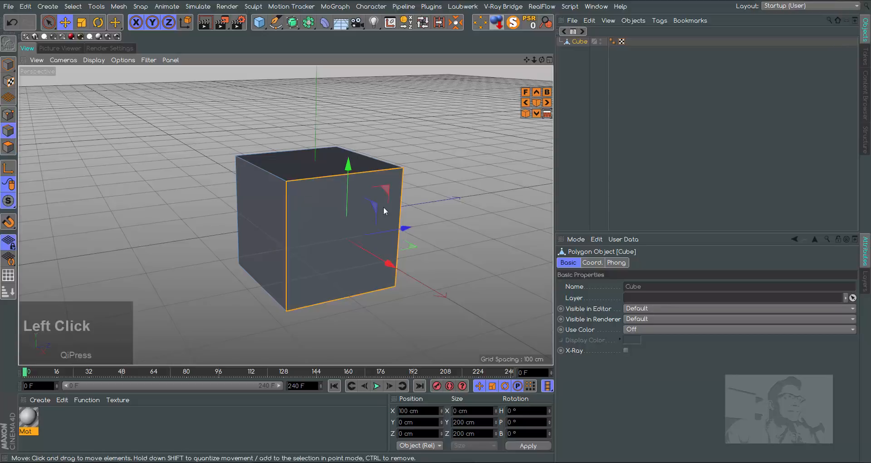
{"action": "left_click", "coordinate": [9, 115], "text": "ctrl"}
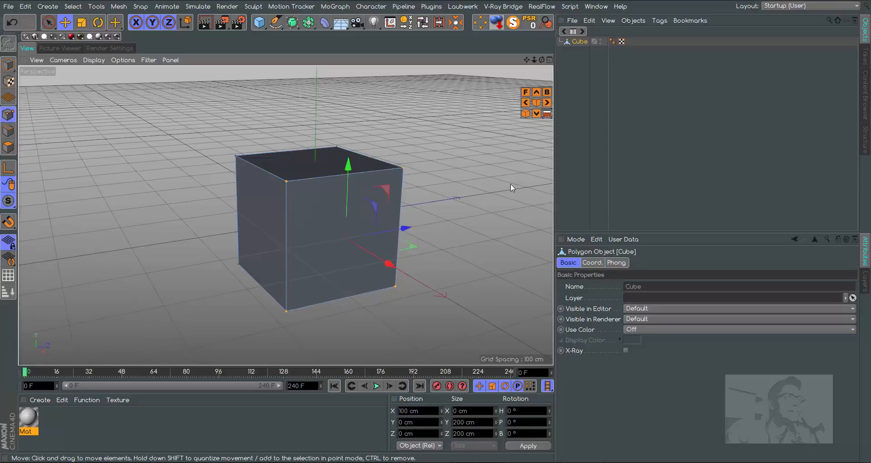
- Select both upper corner points and the lower front point of the X-side face and try to transfer the selection to polygons
{"action": "left_click", "coordinate": [432, 166]}
{"action": "left_click", "coordinate": [402, 169]}
{"action": "left_click", "coordinate": [286, 182], "text": "shift"}
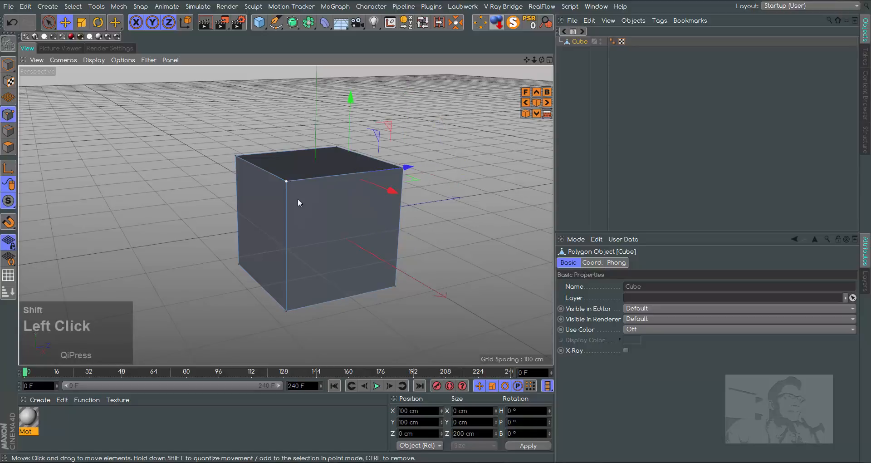
{"action": "left_click", "coordinate": [287, 310], "text": "shift"}
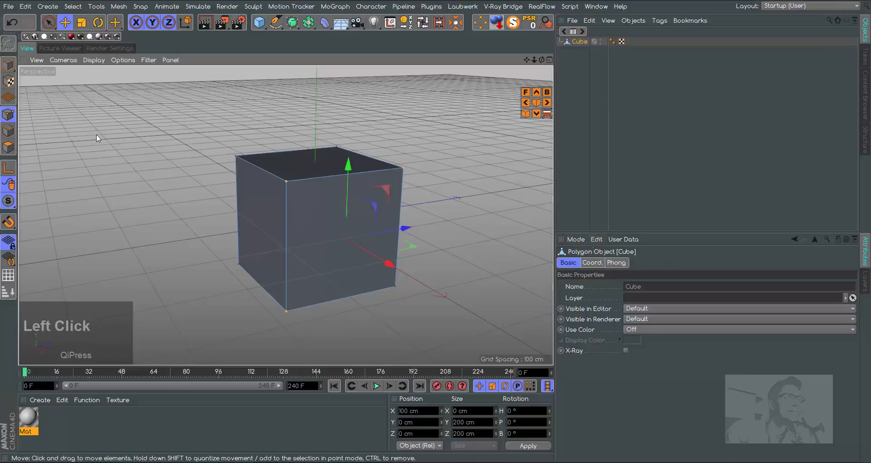
{"action": "left_click", "coordinate": [9, 148], "text": "ctrl"}
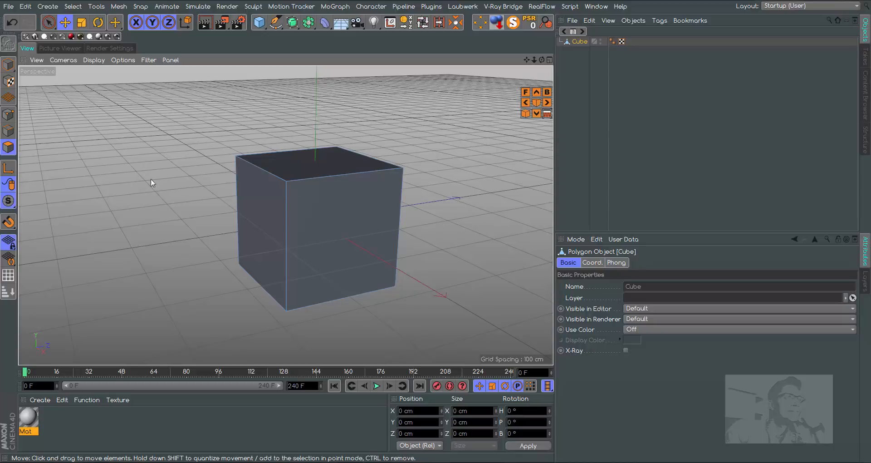
- Select all edges of the cube and transfer the selection to polygons and on to points
{"action": "key", "text": "shift"}
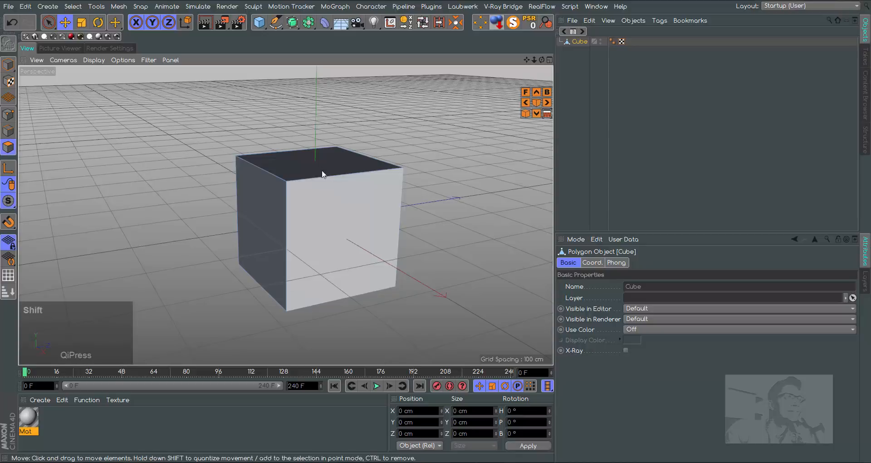
{"action": "left_click", "coordinate": [8, 130]}
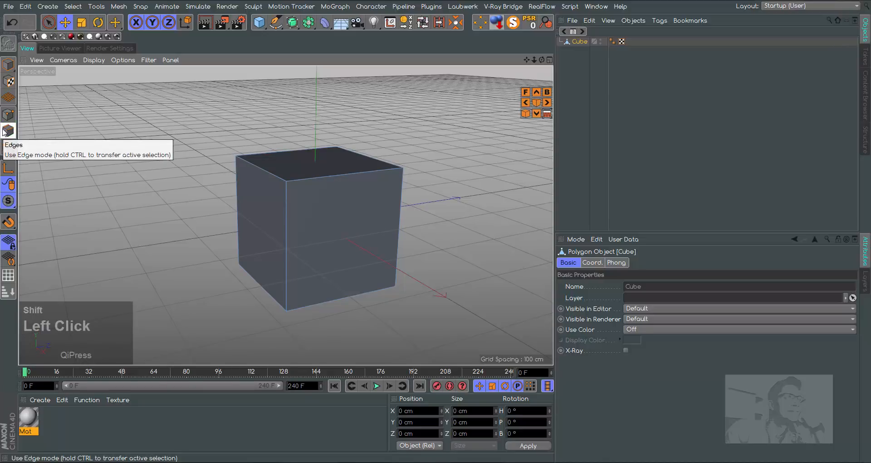
{"action": "left_click", "coordinate": [319, 178]}
{"action": "key", "text": "ctrl+a"}
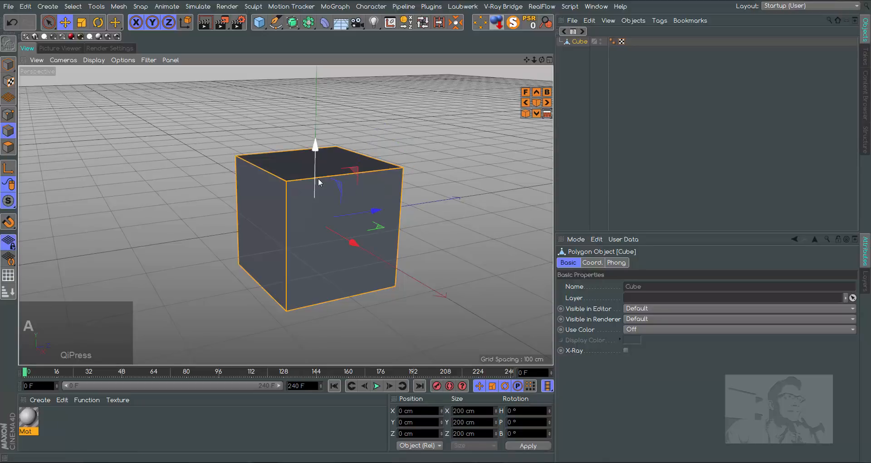
{"action": "left_click", "coordinate": [8, 147], "text": "shift"}
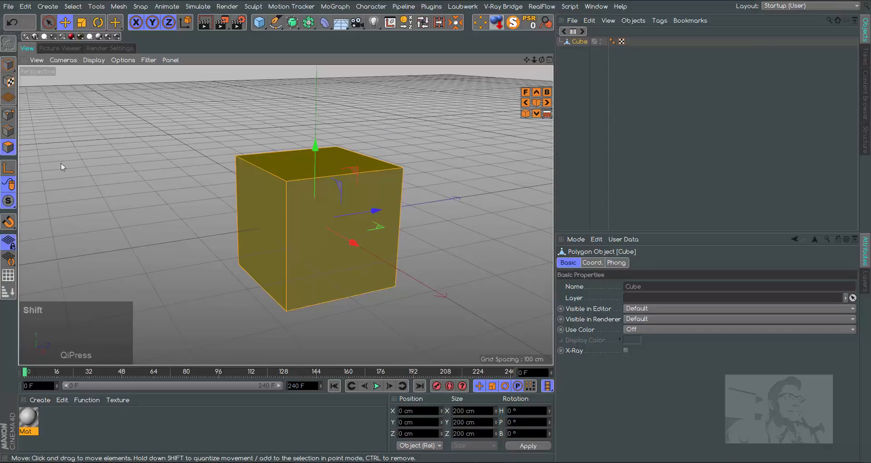
{"action": "left_click", "coordinate": [10, 114]}
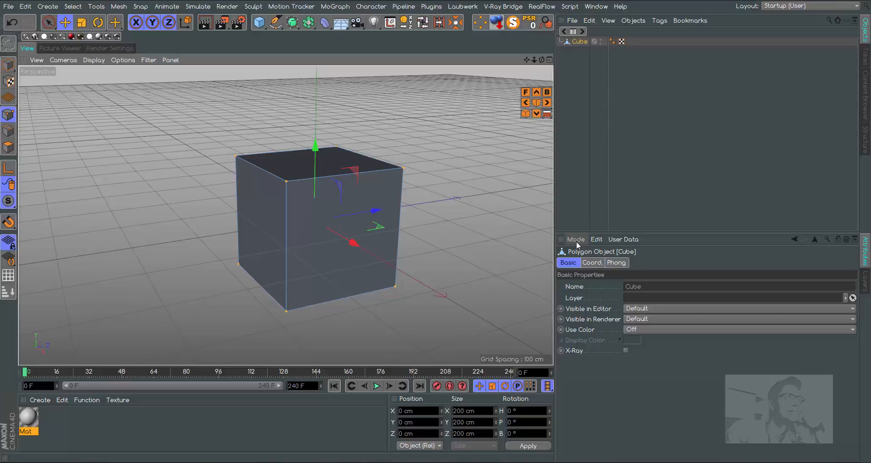
- Select the front vertical edge, switch to selecting the X-side polygon, and transfer that polygon selection to points and to edges
{"action": "left_click", "coordinate": [8, 130]}
{"action": "left_click", "coordinate": [287, 215]}
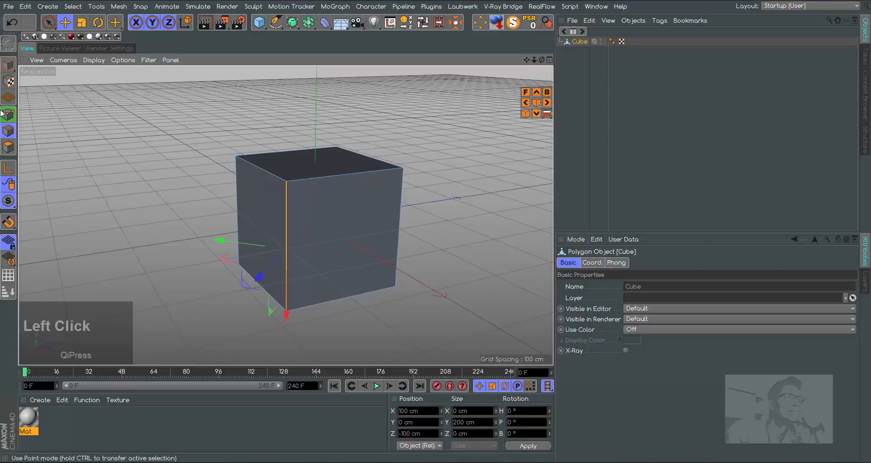
{"action": "left_click", "coordinate": [8, 147]}
{"action": "left_click", "coordinate": [341, 211]}
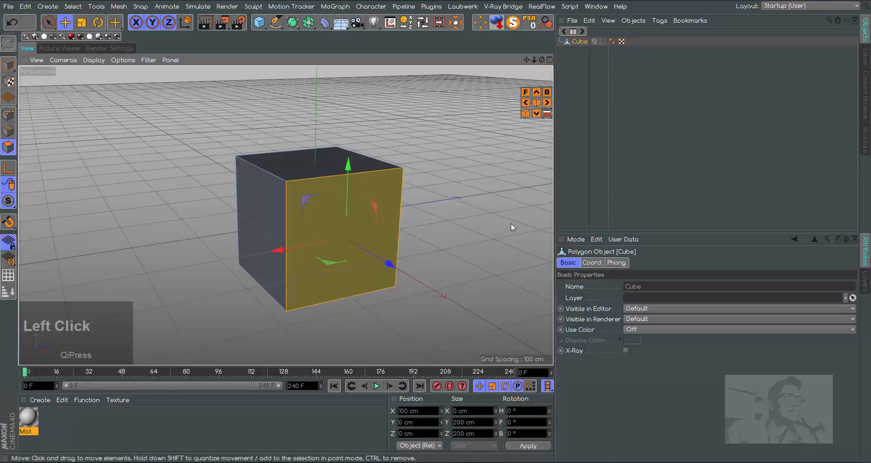
{"action": "left_click", "coordinate": [10, 114], "text": "ctrl"}
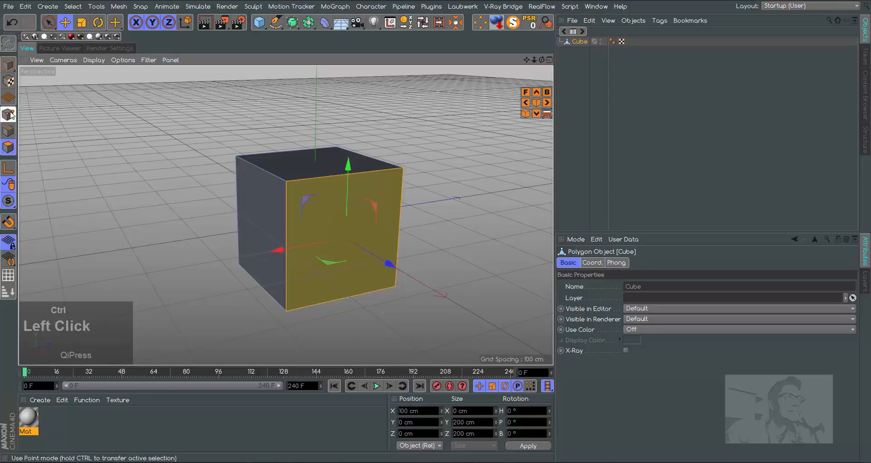
{"action": "left_click", "coordinate": [8, 131], "text": "ctrl"}
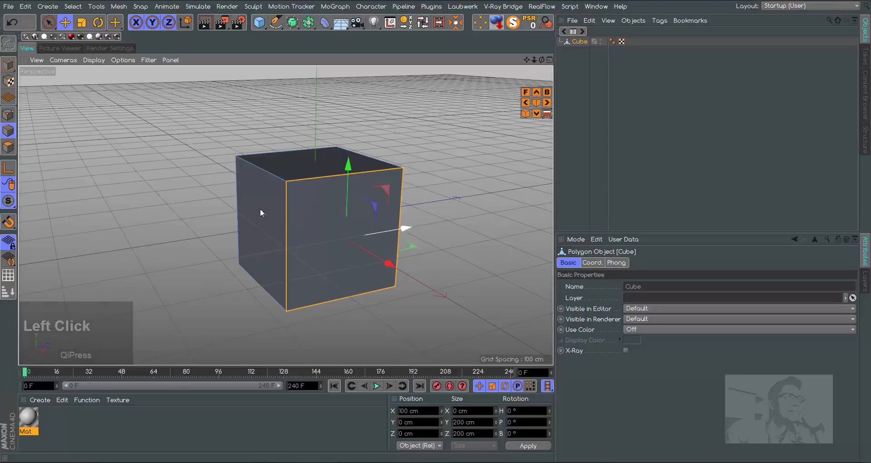
- Add the cube's top polygon to the X-side polygon selection and transfer both to edges and on to points
{"action": "left_click", "coordinate": [8, 147]}
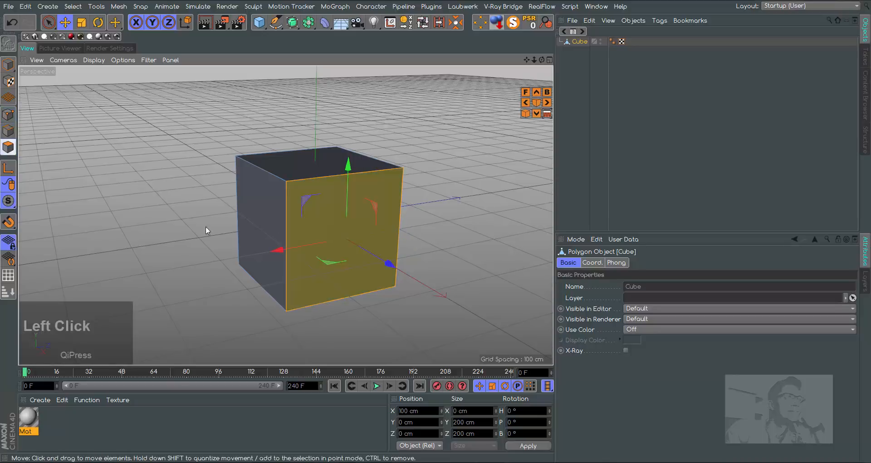
{"action": "left_click", "coordinate": [367, 170], "text": "shift"}
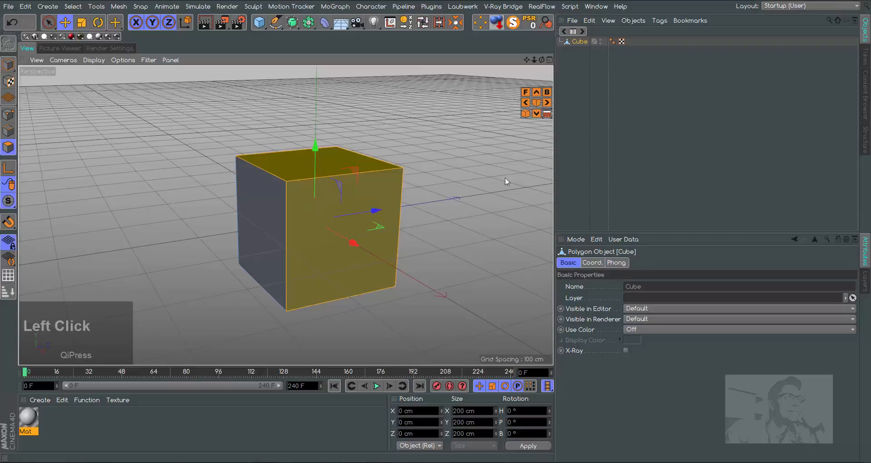
{"action": "left_click", "coordinate": [9, 131], "text": "ctrl"}
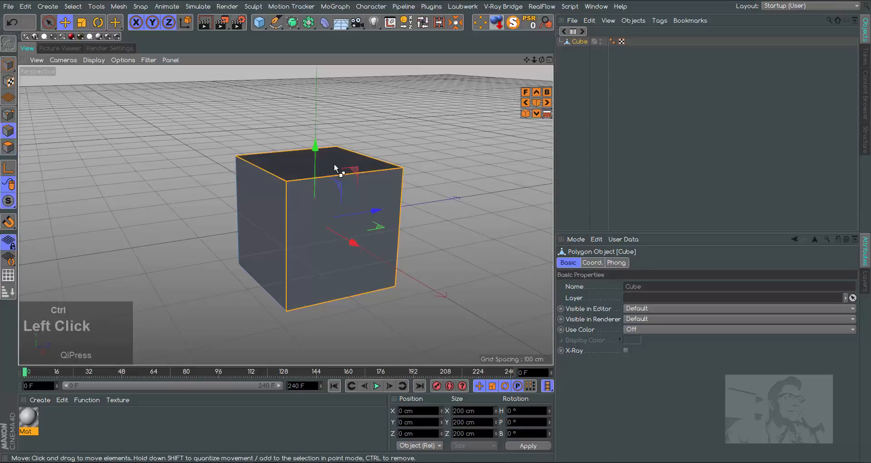
{"action": "left_click", "coordinate": [7, 117]}
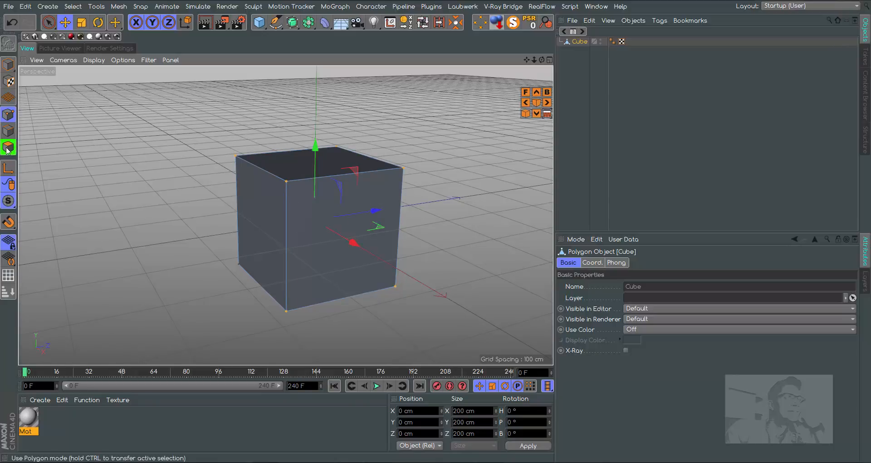
- Select two diagonally opposite corner points of the cube's top face and try to transfer the selection to edges
{"action": "left_click", "coordinate": [10, 115]}
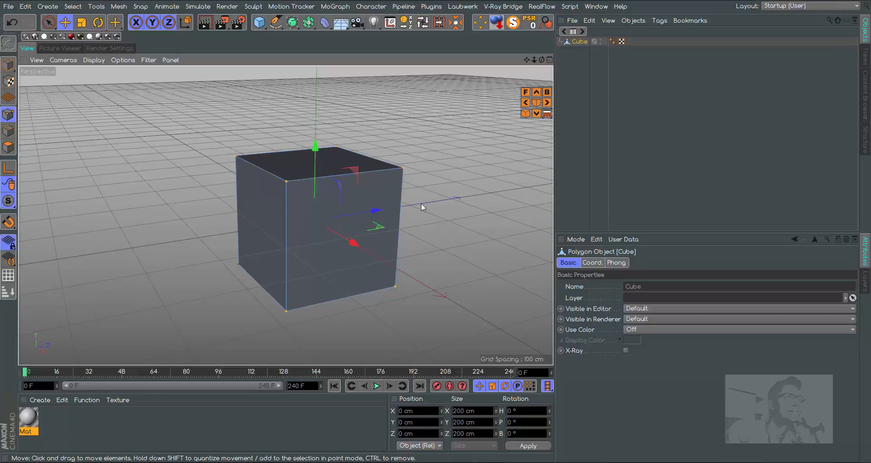
{"action": "left_click", "coordinate": [351, 152]}
{"action": "left_click", "coordinate": [337, 146]}
{"action": "left_click", "coordinate": [287, 180], "text": "shift"}
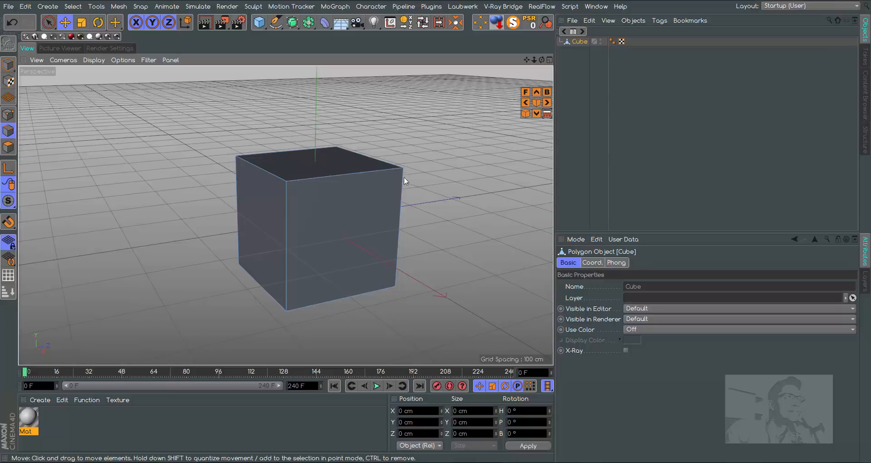
- Select the two lower corner points of the X-side face and transfer the selection to the edge between them
{"action": "left_click", "coordinate": [9, 115]}
{"action": "left_click", "coordinate": [286, 311]}
{"action": "left_click", "coordinate": [395, 286], "text": "shift"}
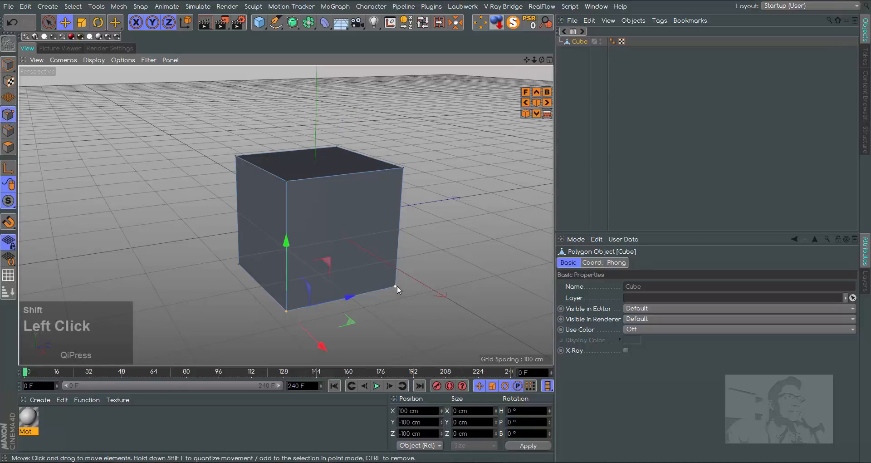
{"action": "left_click", "coordinate": [8, 130], "text": "ctrl"}
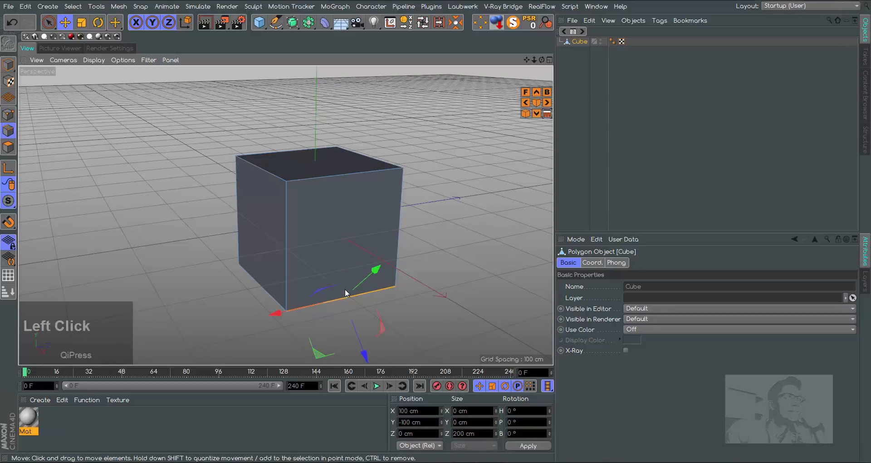
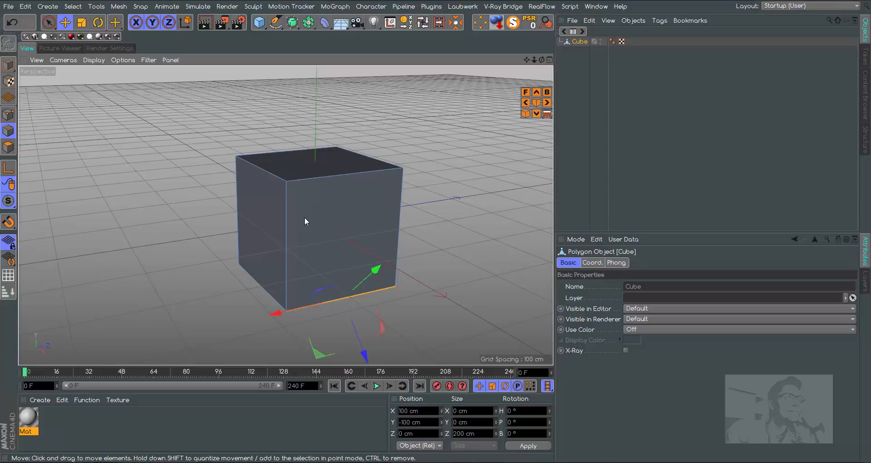
- Delete the cube and add a Disc primitive in its place
{"action": "left_click", "coordinate": [583, 42]}
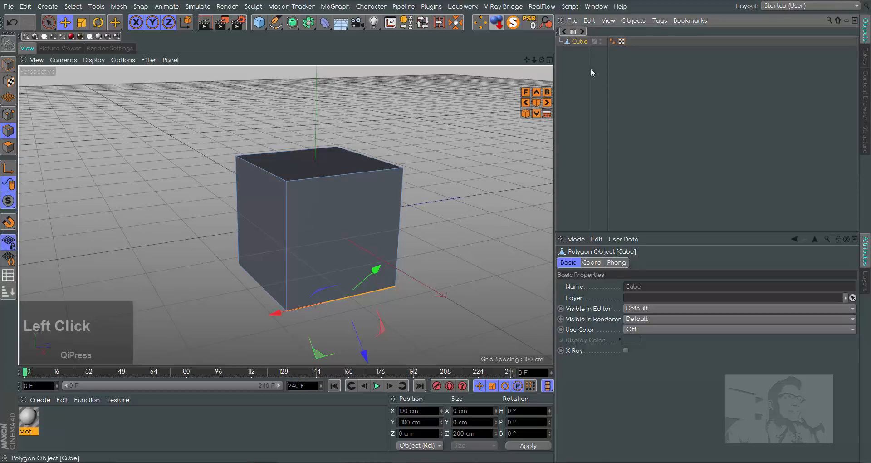
{"action": "key", "text": "Delete"}
{"action": "left_click_drag", "start_coordinate": [526, 59], "coordinate": [492, 59]}
{"action": "left_click_drag", "start_coordinate": [259, 22], "coordinate": [301, 53]}
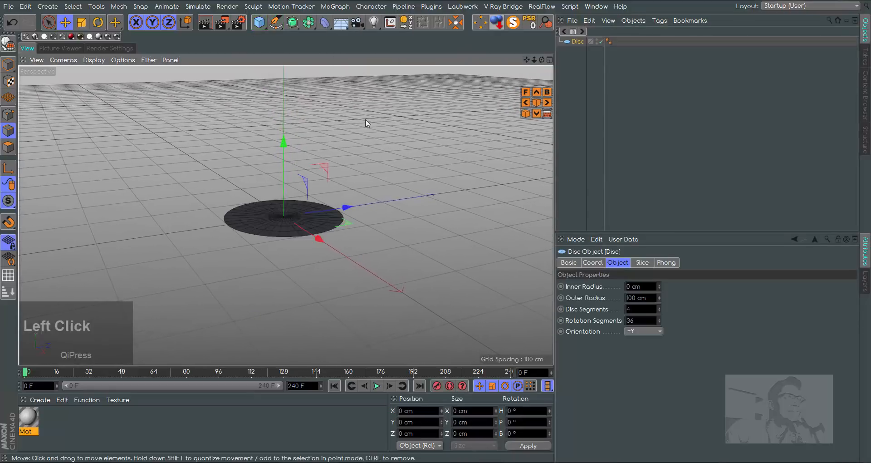
- Orient the disc to -Z and set it to 1 disc segment and 113 rotation segments
{"action": "left_click", "coordinate": [644, 331]}
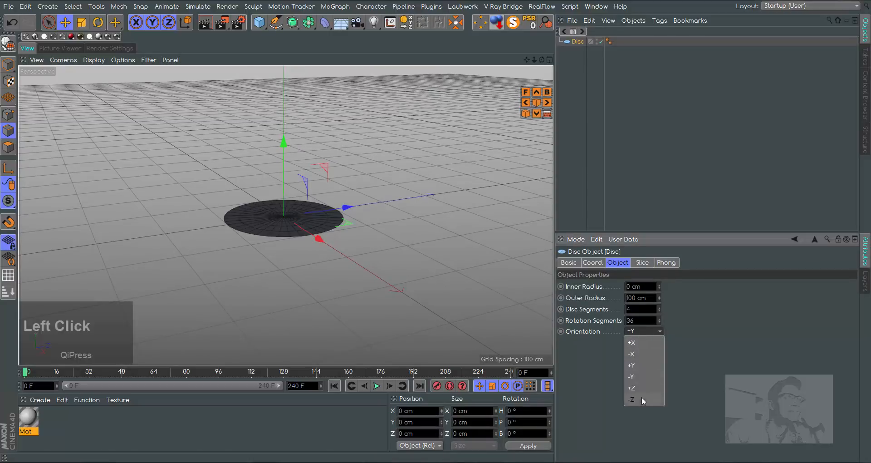
{"action": "left_click", "coordinate": [635, 400]}
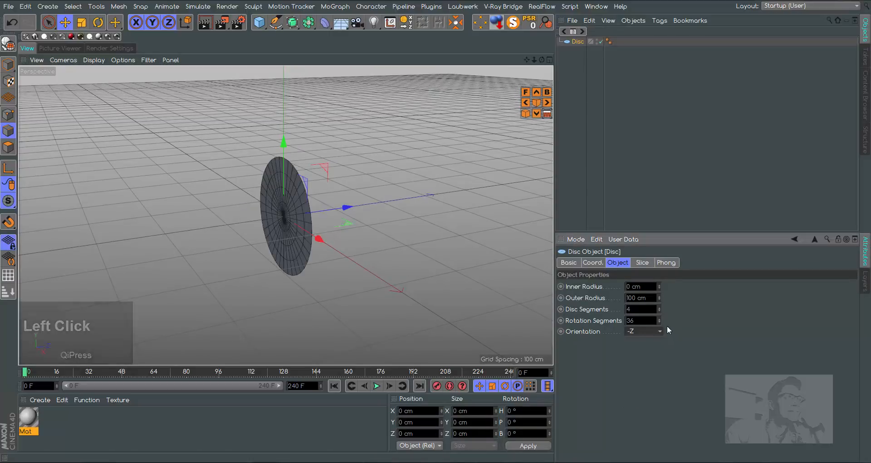
{"action": "left_click_drag", "start_coordinate": [659, 320], "coordinate": [578, 119]}
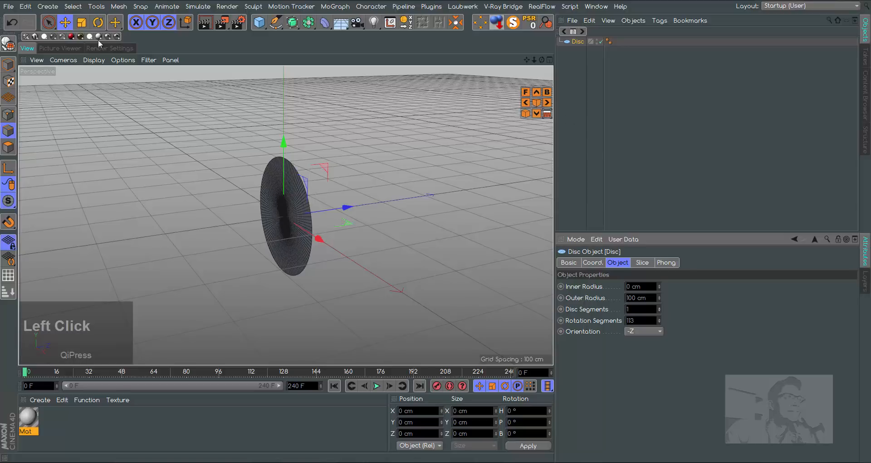
- Make the disc editable and select all of its polygons
{"action": "left_click", "coordinate": [8, 44]}
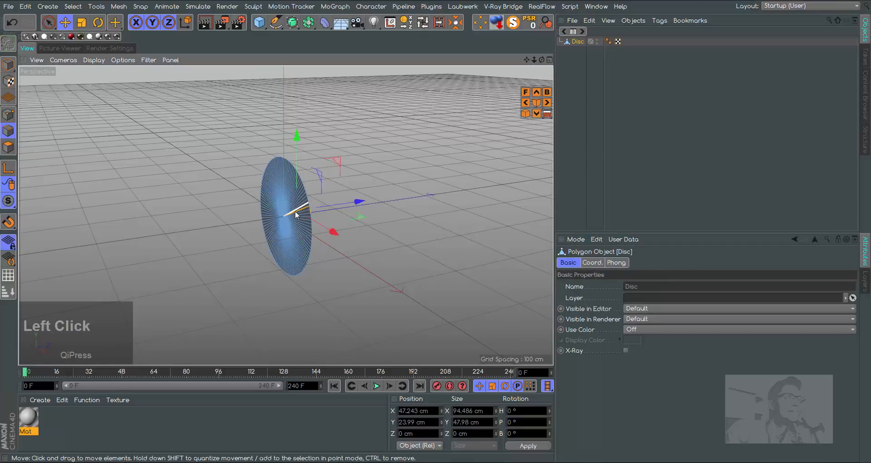
{"action": "left_click", "coordinate": [8, 147]}
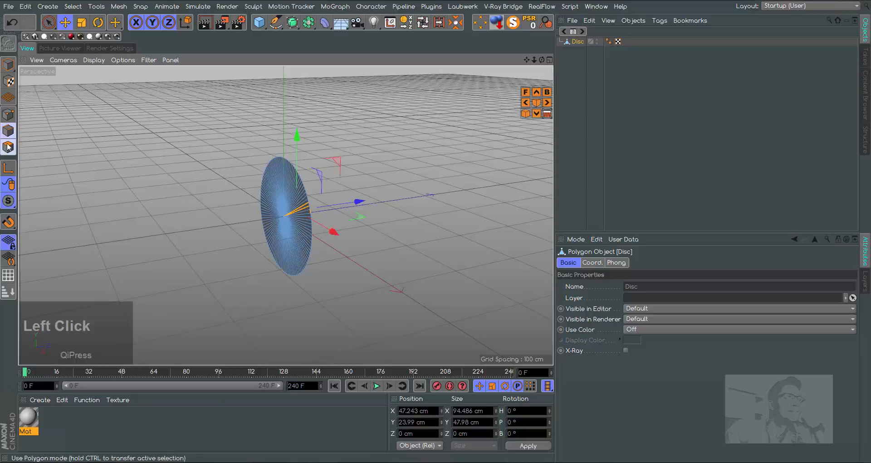
{"action": "double_click", "coordinate": [311, 231]}
- Extrude the disc's selected polygons by about 14.4 cm with Create Caps enabled
{"action": "key", "text": "m"}
{"action": "key", "text": "t"}
{"action": "left_click", "coordinate": [707, 331]}
{"action": "left_click_drag", "start_coordinate": [410, 288], "coordinate": [435, 287]}
{"action": "left_click_drag", "start_coordinate": [535, 60], "coordinate": [535, 62]}
{"action": "left_click_drag", "start_coordinate": [526, 59], "coordinate": [526, 60]}
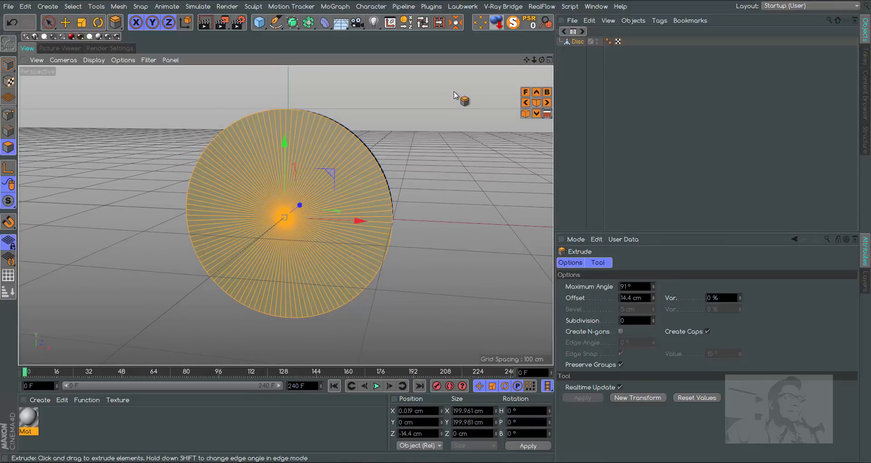
- Add a Physical Sky and make the Mat material transparent with the Glass refraction preset, turning off its Color and Reflectance channels
{"action": "left_click_drag", "start_coordinate": [343, 24], "coordinate": [463, 38]}
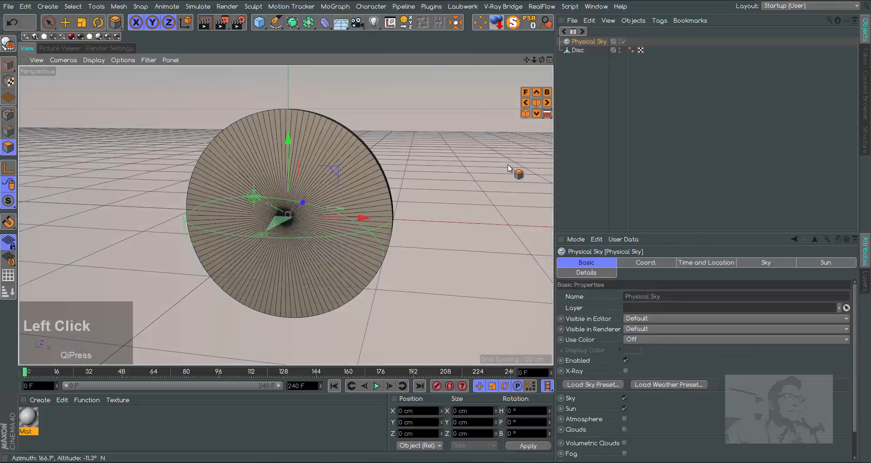
{"action": "double_click", "coordinate": [29, 419]}
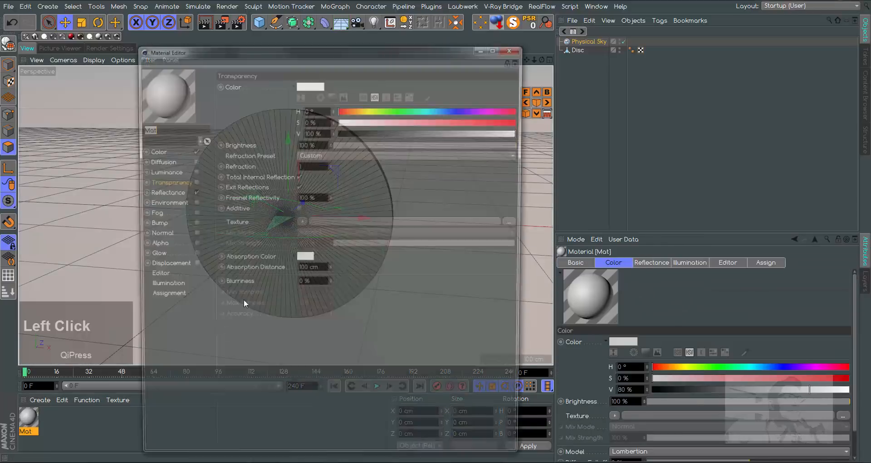
{"action": "left_click", "coordinate": [192, 192]}
{"action": "left_click", "coordinate": [192, 182]}
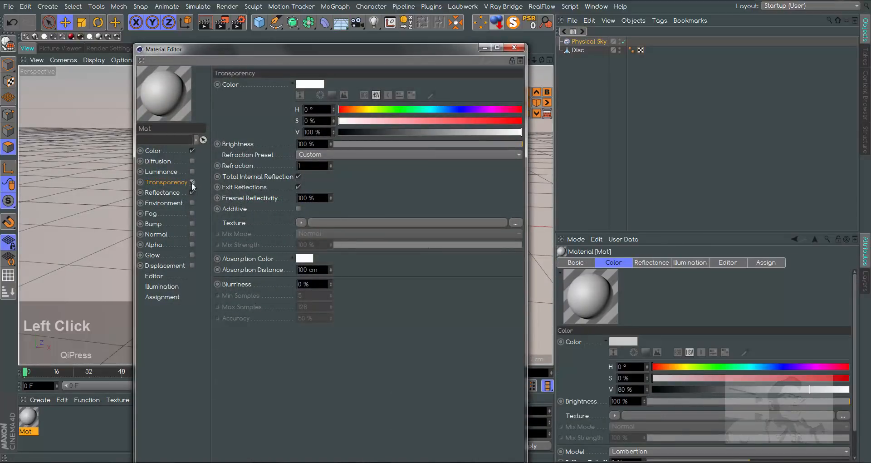
{"action": "left_click", "coordinate": [193, 149]}
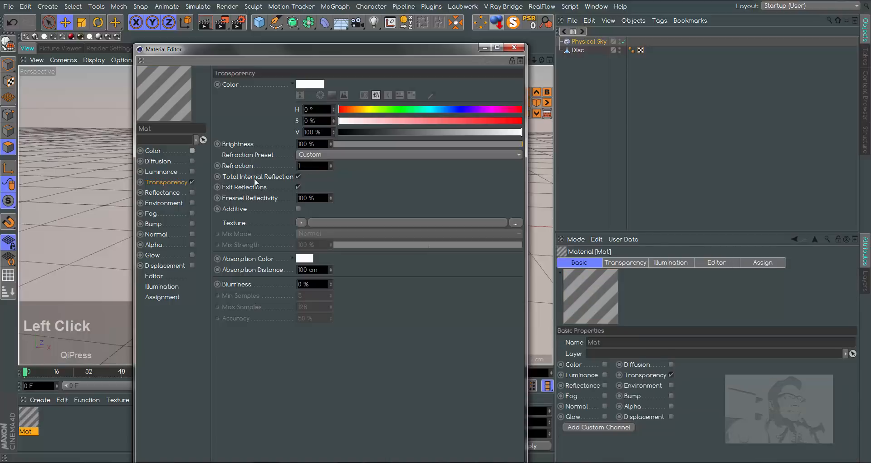
{"action": "left_click", "coordinate": [350, 154]}
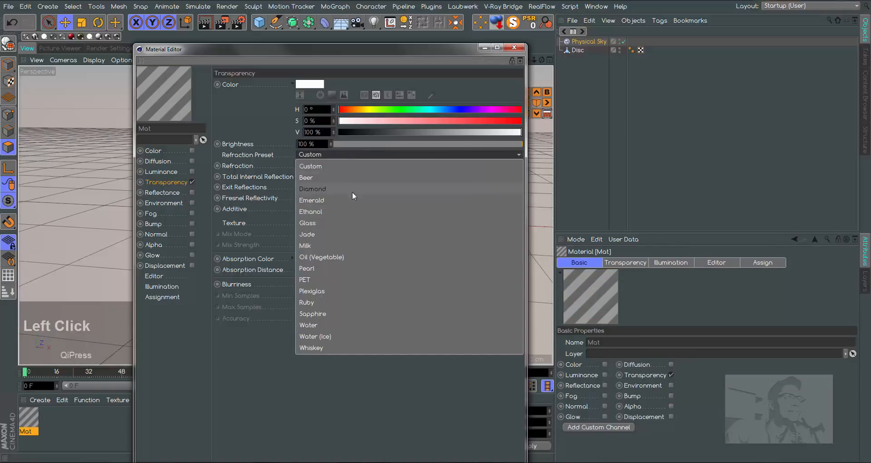
{"action": "left_click", "coordinate": [334, 222]}
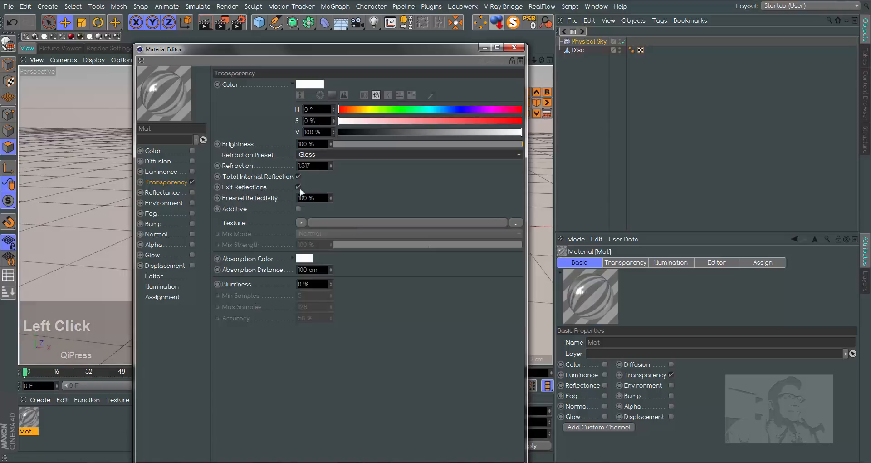
{"action": "left_click", "coordinate": [514, 47]}
- Apply the Mat material to the disc and render the viewport from a closer view of it
{"action": "left_click_drag", "start_coordinate": [28, 416], "coordinate": [277, 263]}
{"action": "left_click", "coordinate": [205, 23]}
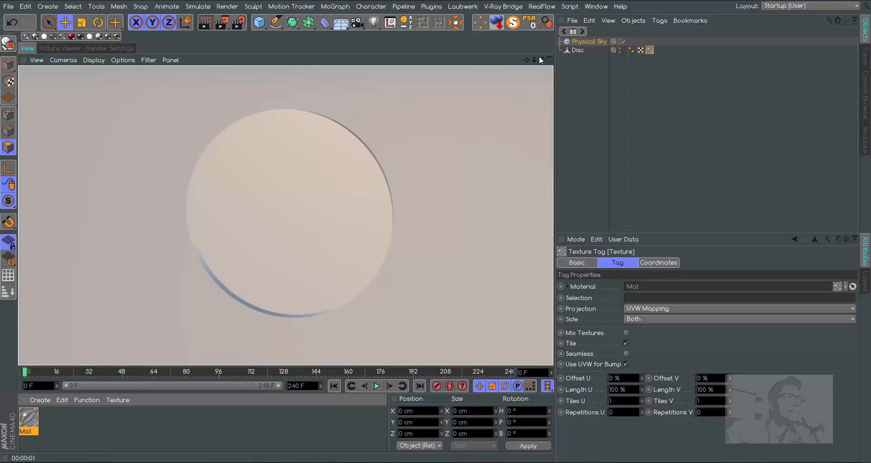
{"action": "left_click_drag", "start_coordinate": [533, 61], "coordinate": [496, 198]}
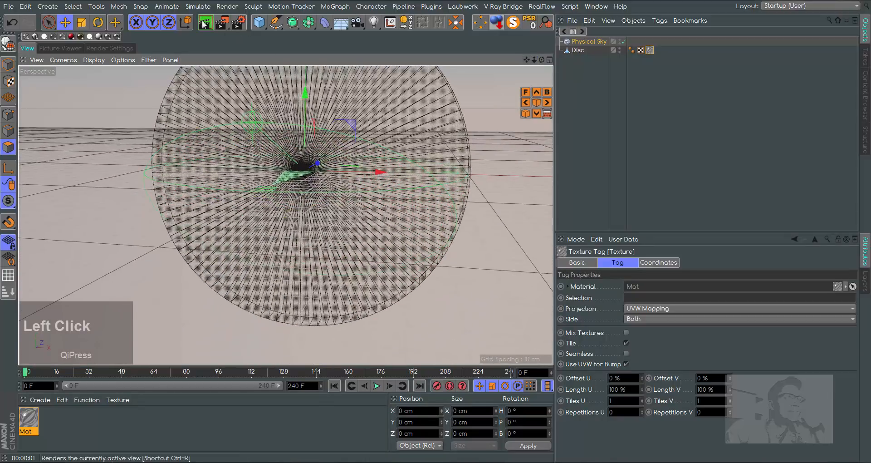
{"action": "key", "text": "ctrl+r"}
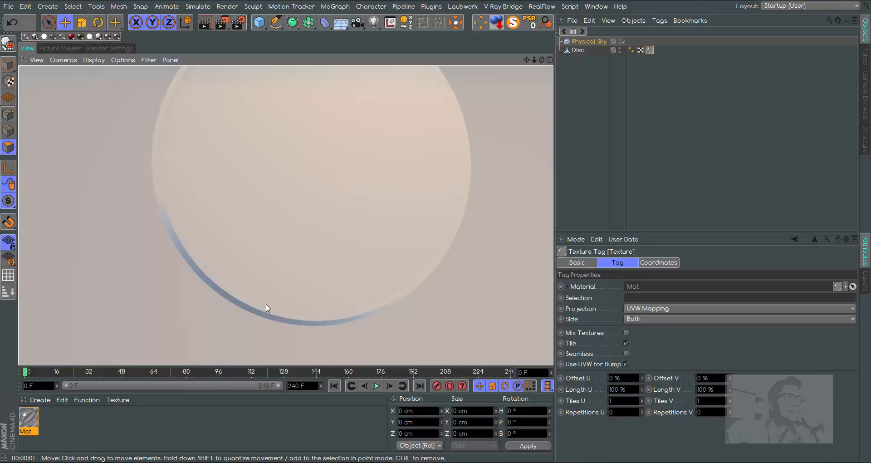
- Set the render's anti-aliasing to Best and render the viewport again
{"action": "left_click", "coordinate": [121, 49]}
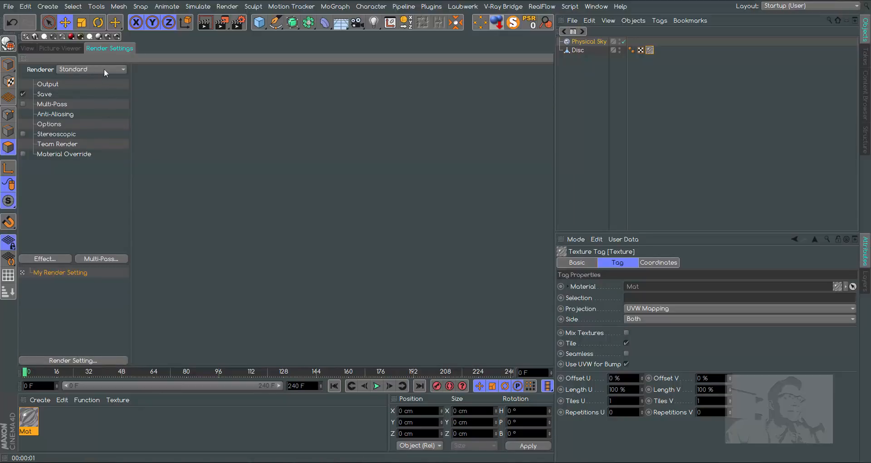
{"action": "left_click", "coordinate": [59, 114]}
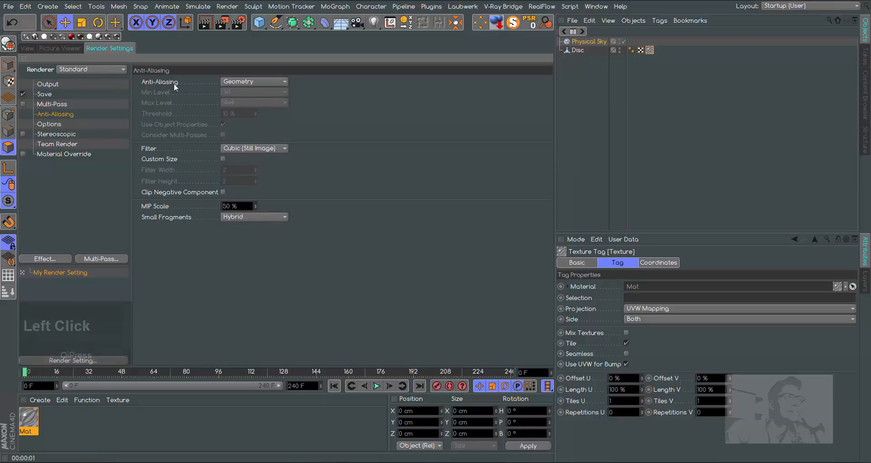
{"action": "left_click", "coordinate": [250, 81]}
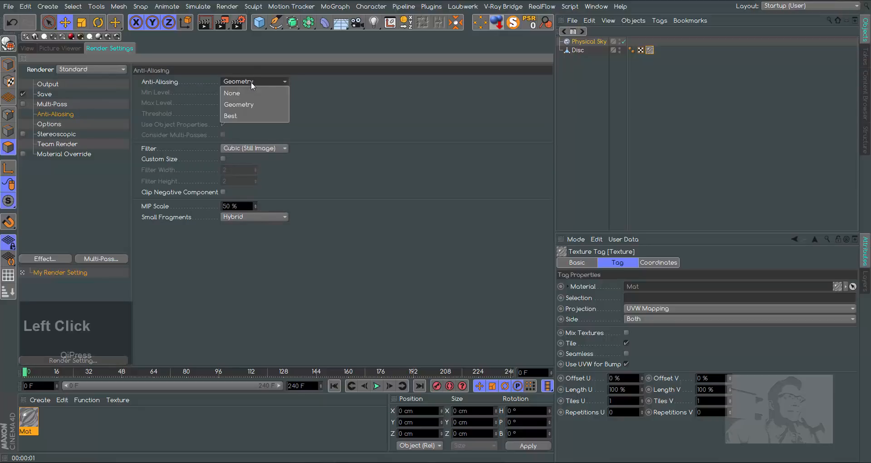
{"action": "left_click", "coordinate": [232, 115]}
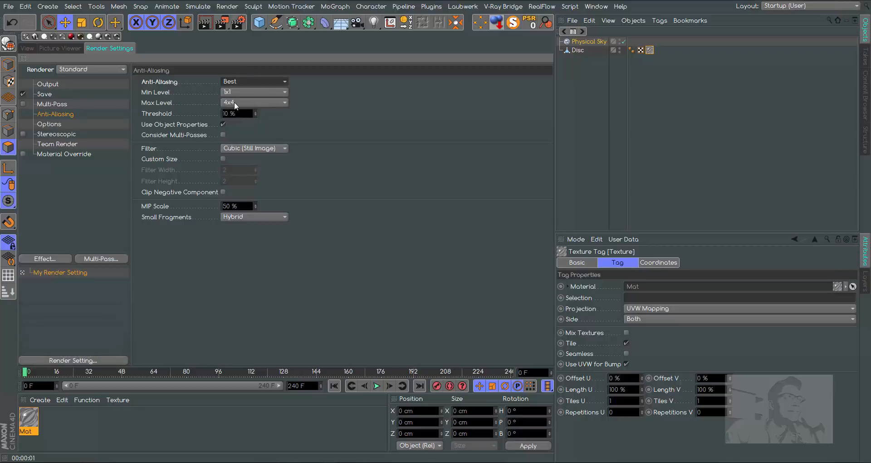
{"action": "left_click", "coordinate": [19, 48]}
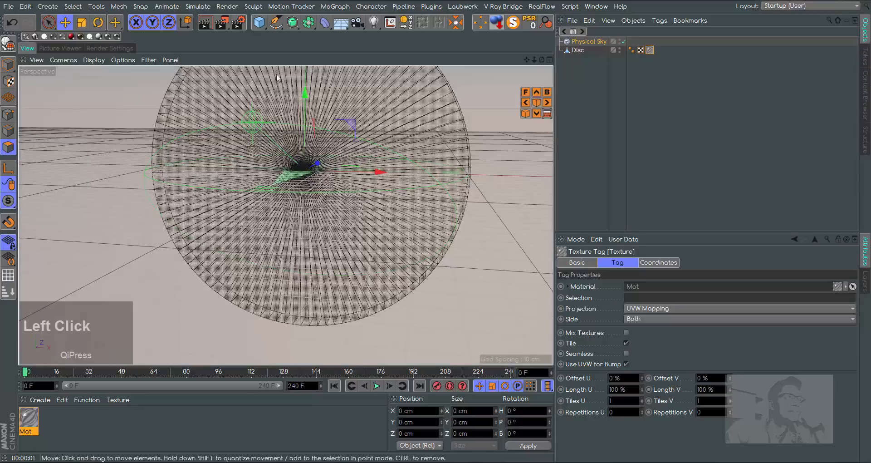
{"action": "left_click", "coordinate": [210, 25]}
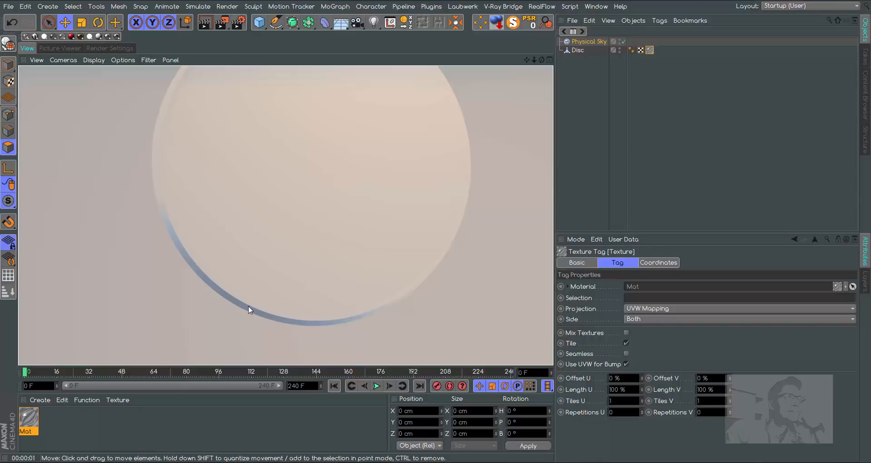
- Raise the anti-aliasing Max Level to 8x8 and render the disc in the viewport
{"action": "left_click", "coordinate": [122, 50]}
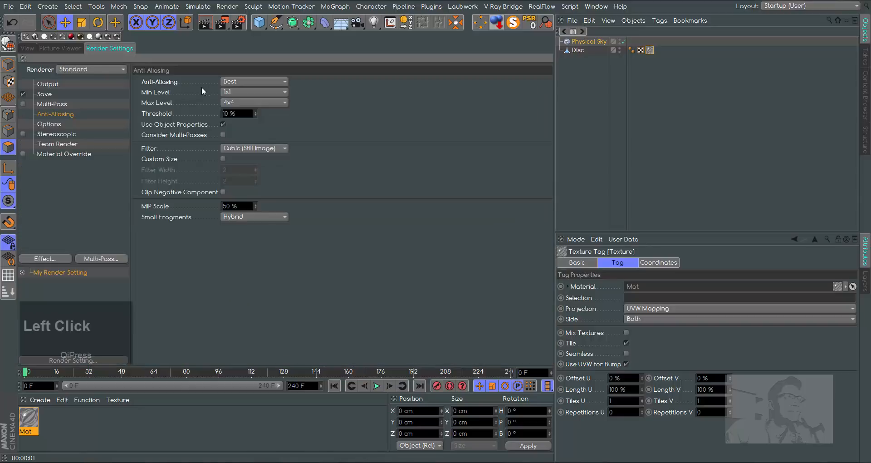
{"action": "left_click", "coordinate": [242, 103]}
{"action": "left_click", "coordinate": [234, 148]}
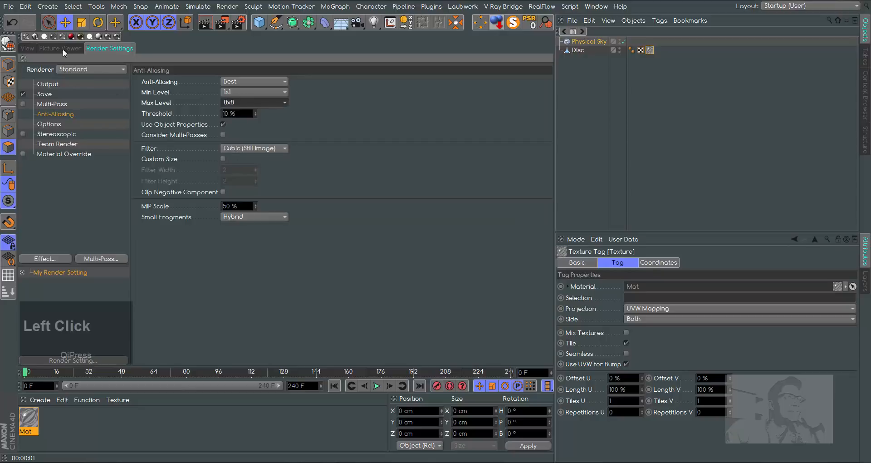
{"action": "left_click", "coordinate": [29, 48]}
{"action": "left_click", "coordinate": [205, 23]}
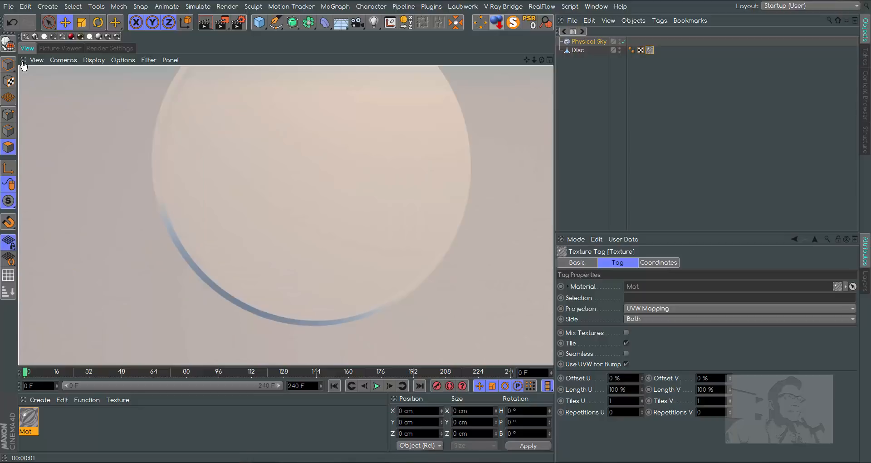
- Keep anti-aliasing on Best, set its Threshold to 7%, and render the viewport
{"action": "left_click", "coordinate": [110, 48]}
{"action": "left_click", "coordinate": [247, 104]}
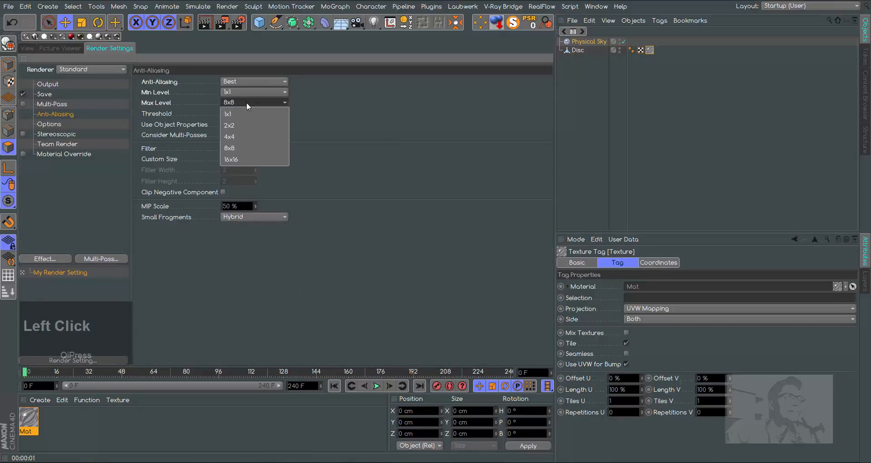
{"action": "left_click", "coordinate": [246, 83]}
{"action": "left_click", "coordinate": [245, 83]}
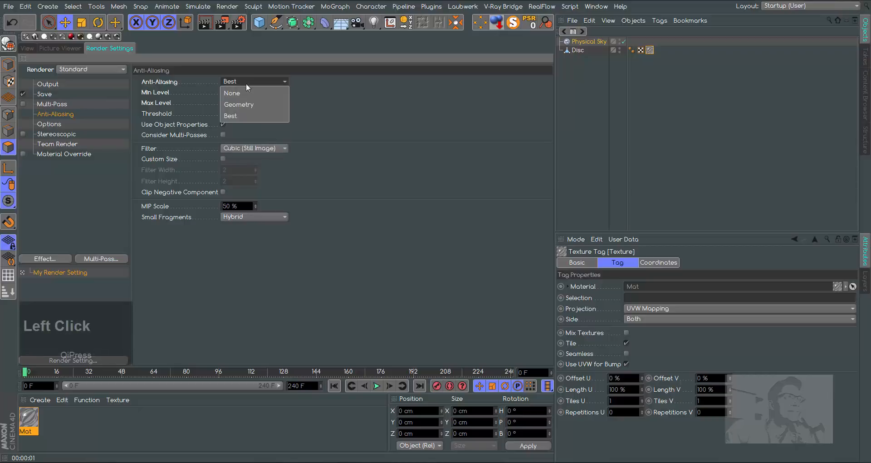
{"action": "left_click", "coordinate": [241, 116]}
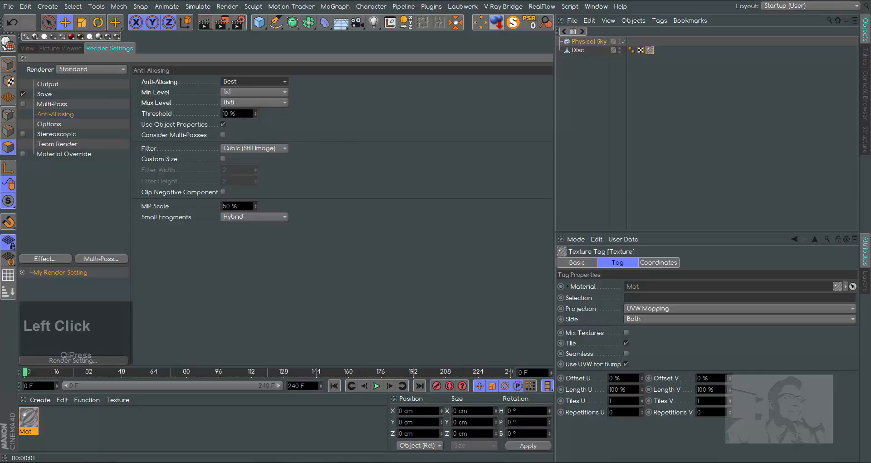
{"action": "left_click", "coordinate": [205, 116]}
{"action": "type", "text": "7"}
{"action": "left_click", "coordinate": [292, 135]}
{"action": "left_click", "coordinate": [26, 48]}
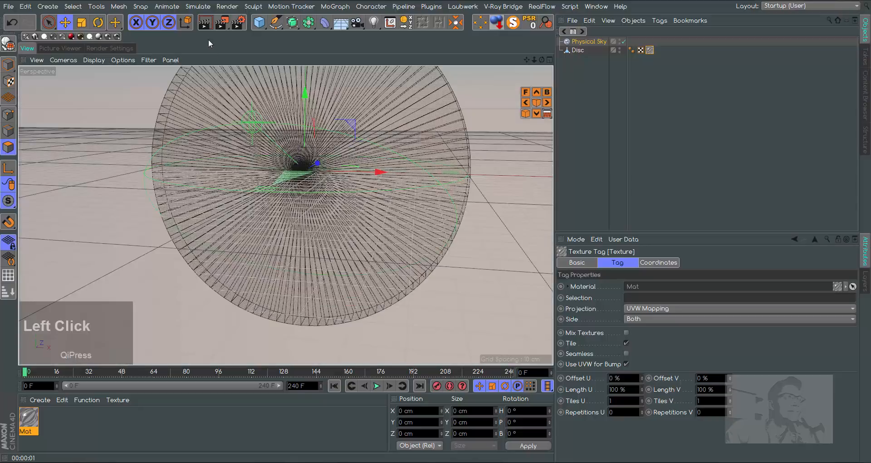
{"action": "left_click", "coordinate": [205, 28]}
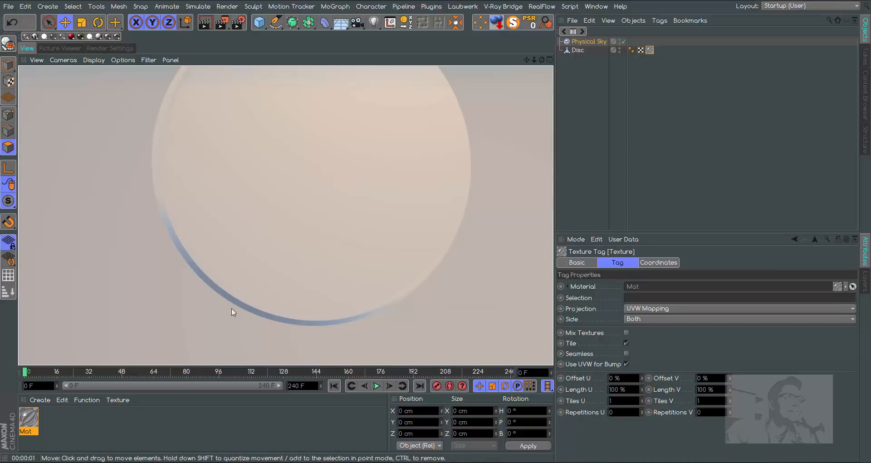
- Set the anti-aliasing Max Level to 4x4 in the render settings
{"action": "left_click", "coordinate": [107, 48]}
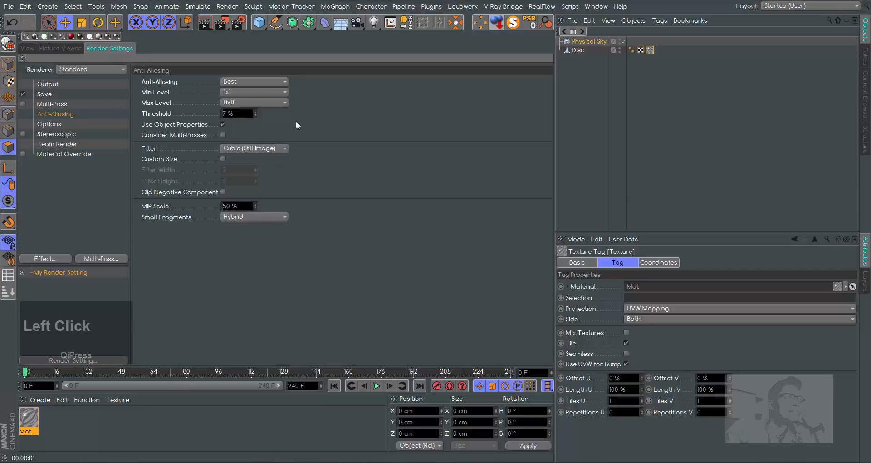
{"action": "left_click", "coordinate": [240, 102]}
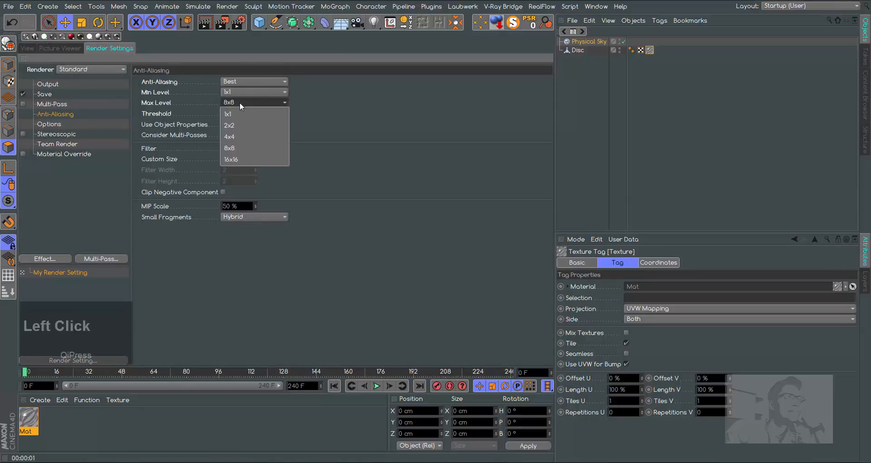
{"action": "left_click", "coordinate": [244, 137]}
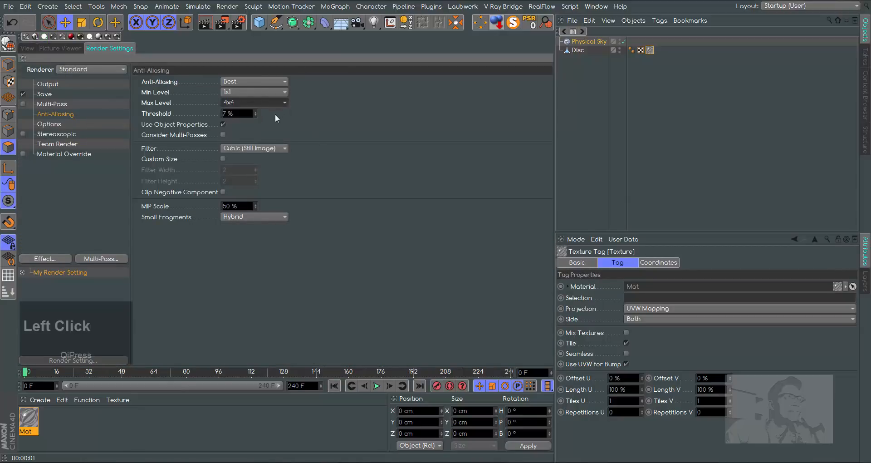
- Switch anti-aliasing to Geometry and render the viewport to compare the disc's edges
{"action": "left_click", "coordinate": [246, 82]}
{"action": "left_click", "coordinate": [247, 103]}
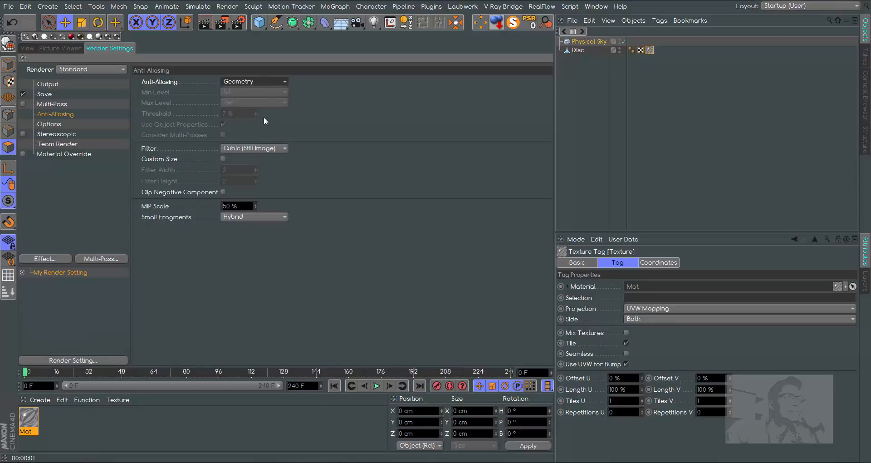
{"action": "left_click", "coordinate": [28, 48]}
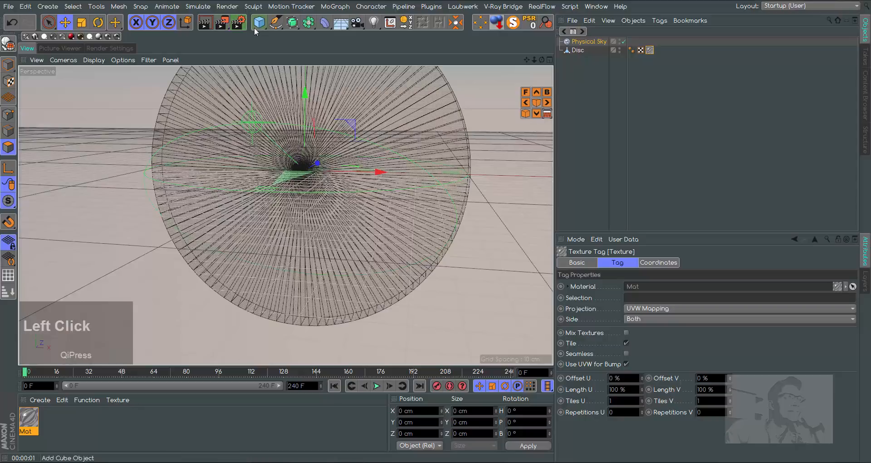
{"action": "left_click", "coordinate": [205, 24]}
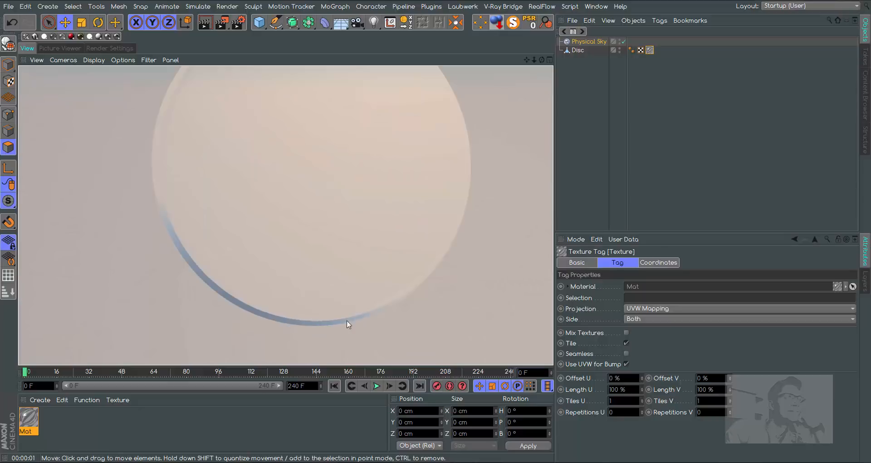
- Set anti-aliasing to Best with a 4x4 Max Level and a 10% Threshold
{"action": "left_click", "coordinate": [115, 47]}
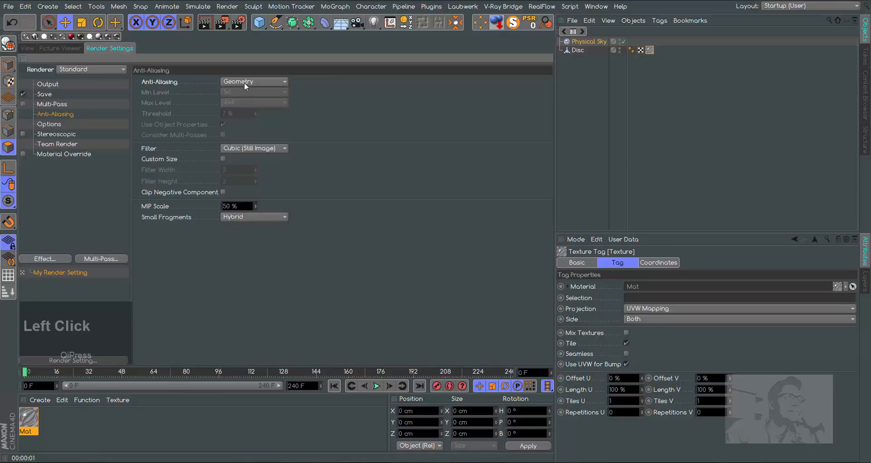
{"action": "left_click", "coordinate": [244, 81]}
{"action": "left_click", "coordinate": [247, 117]}
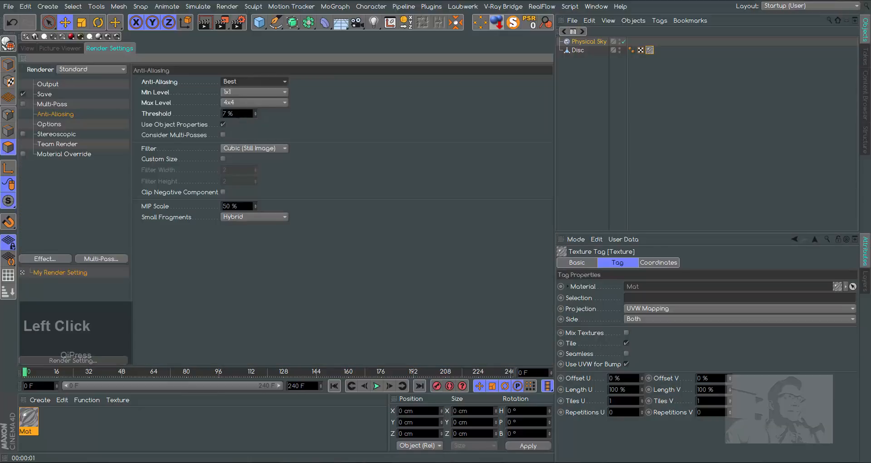
{"action": "left_click_drag", "start_coordinate": [245, 114], "coordinate": [182, 113]}
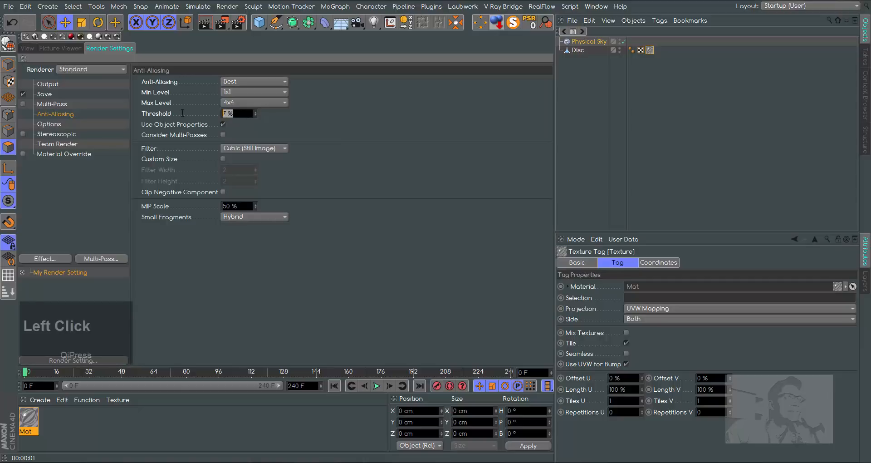
{"action": "left_click", "coordinate": [245, 103]}
{"action": "left_click", "coordinate": [243, 103]}
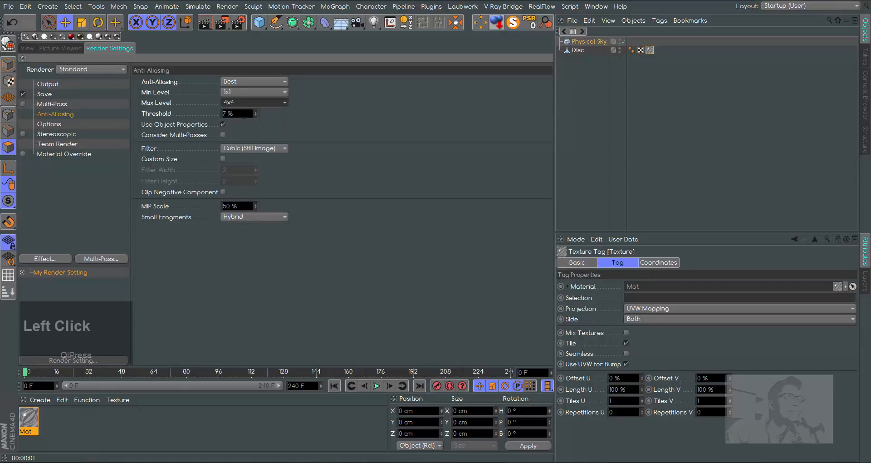
{"action": "left_click_drag", "start_coordinate": [240, 115], "coordinate": [205, 114]}
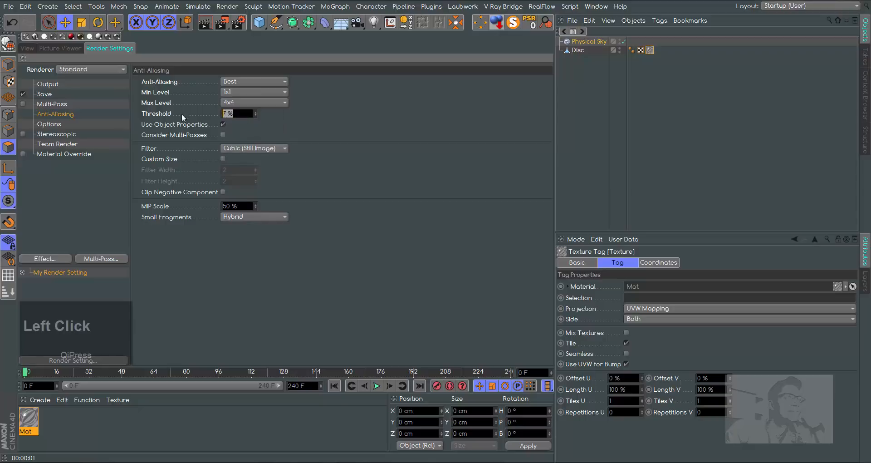
{"action": "type", "text": "10"}
{"action": "key", "text": "Return"}
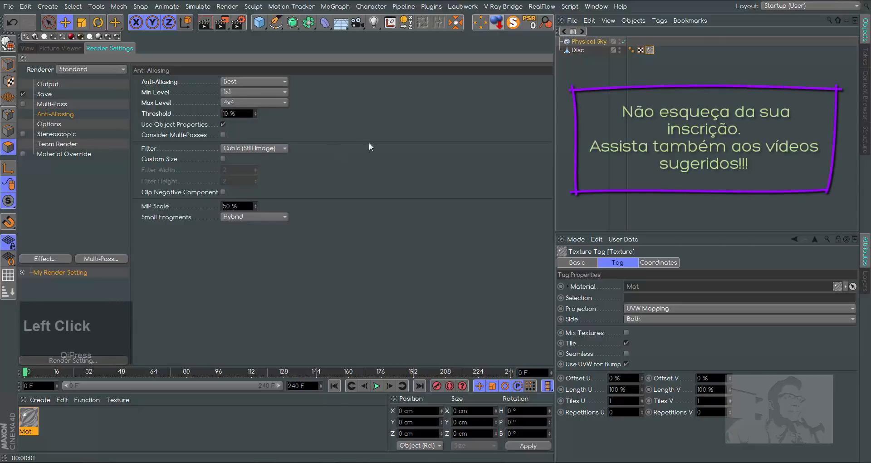
- Switch the anti-aliasing mode to Geometry and render the disc in the perspective view to examine its edges
{"action": "left_click", "coordinate": [250, 82]}
{"action": "left_click", "coordinate": [241, 113]}
{"action": "left_click", "coordinate": [249, 81]}
{"action": "left_click", "coordinate": [244, 103]}
{"action": "left_click", "coordinate": [26, 47]}
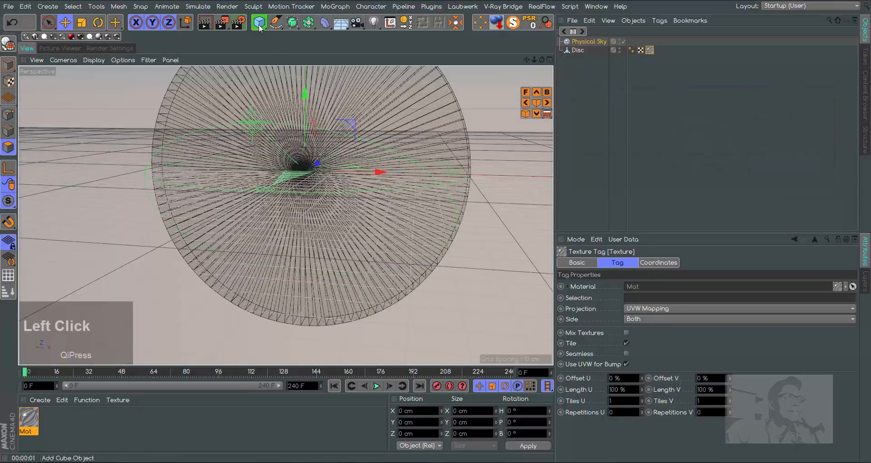
{"action": "left_click", "coordinate": [205, 22]}
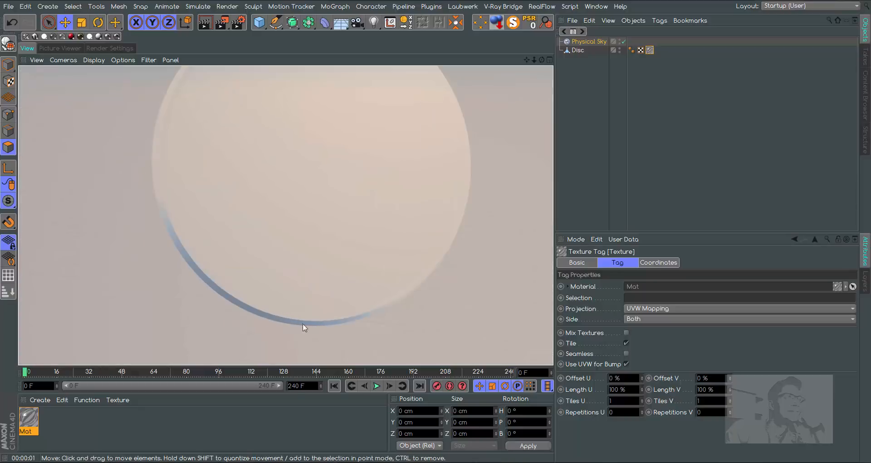
- Set anti-aliasing back to Best in the render settings and render the perspective view again for comparison
{"action": "left_click", "coordinate": [121, 47]}
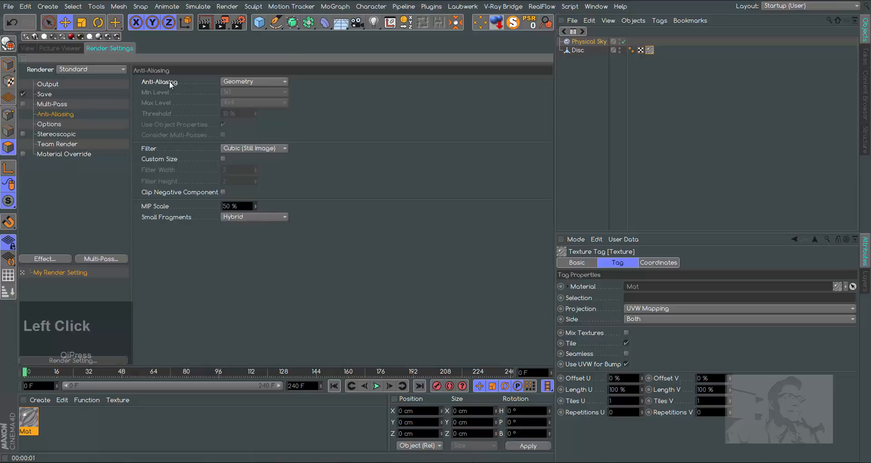
{"action": "left_click", "coordinate": [242, 82]}
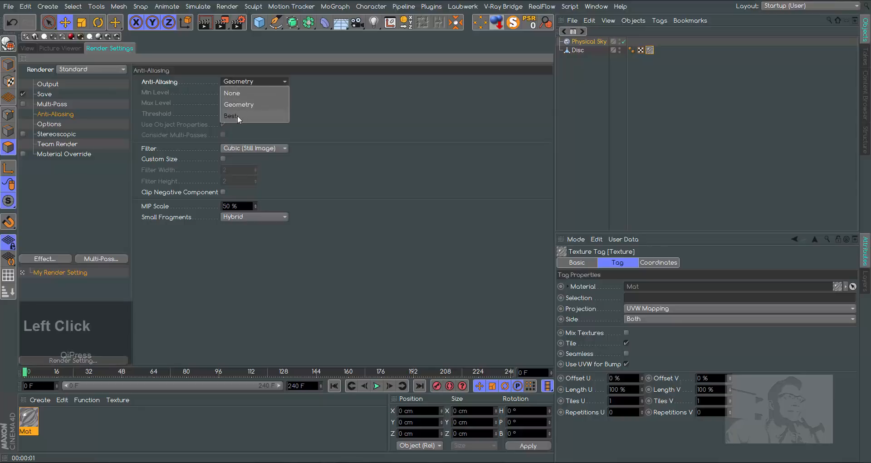
{"action": "left_click", "coordinate": [238, 114]}
{"action": "left_click", "coordinate": [27, 48]}
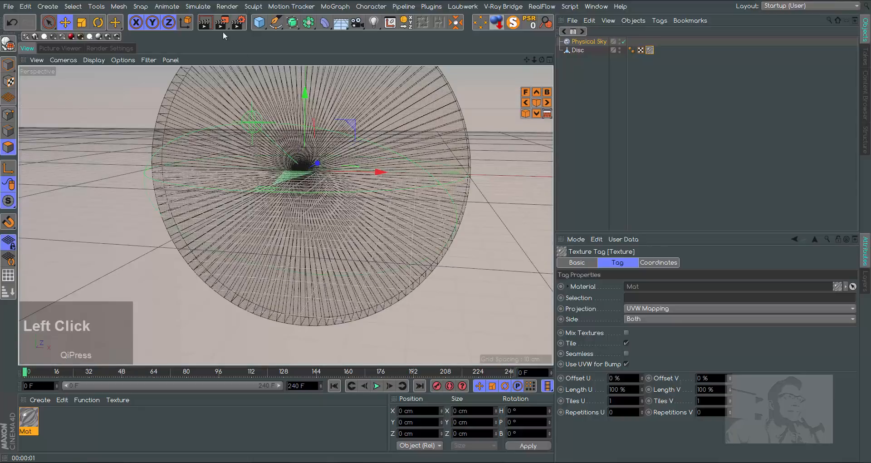
{"action": "left_click", "coordinate": [204, 26]}
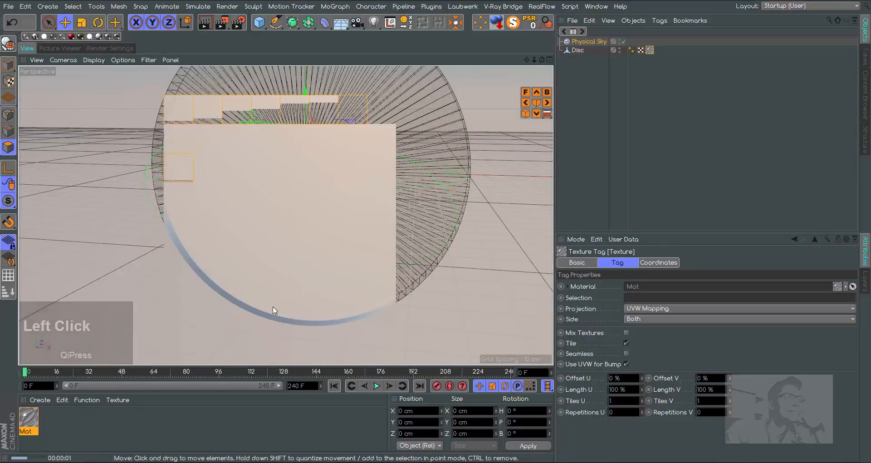